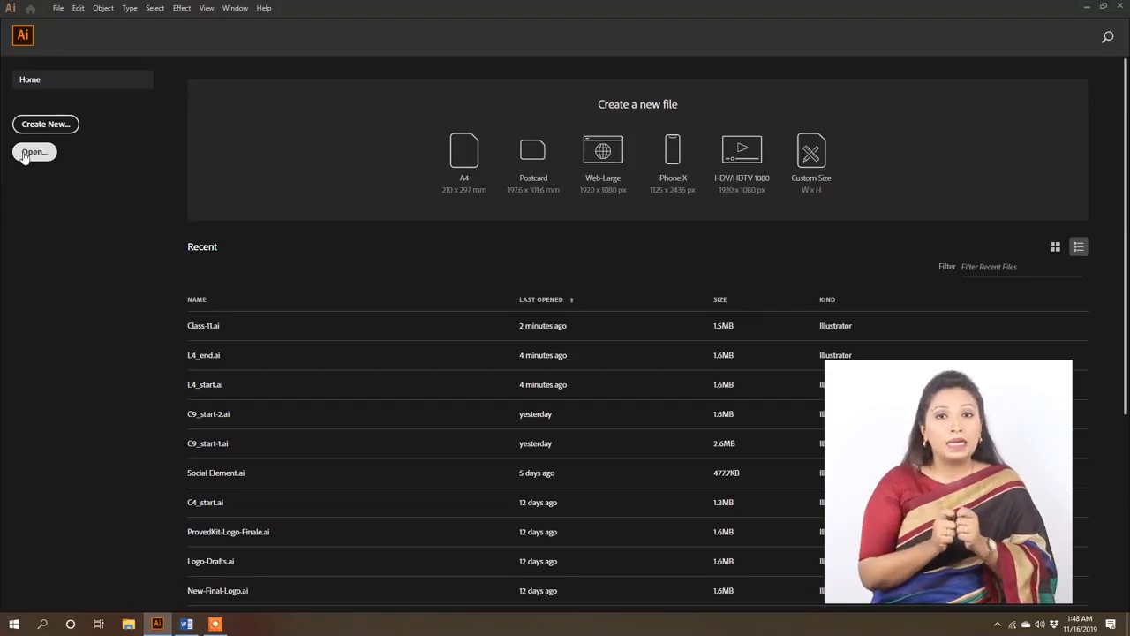
# - Open the file Class-11.ai from the Class-11 folder on the desktop
pyautogui.hotkey('ctrl', 'o')
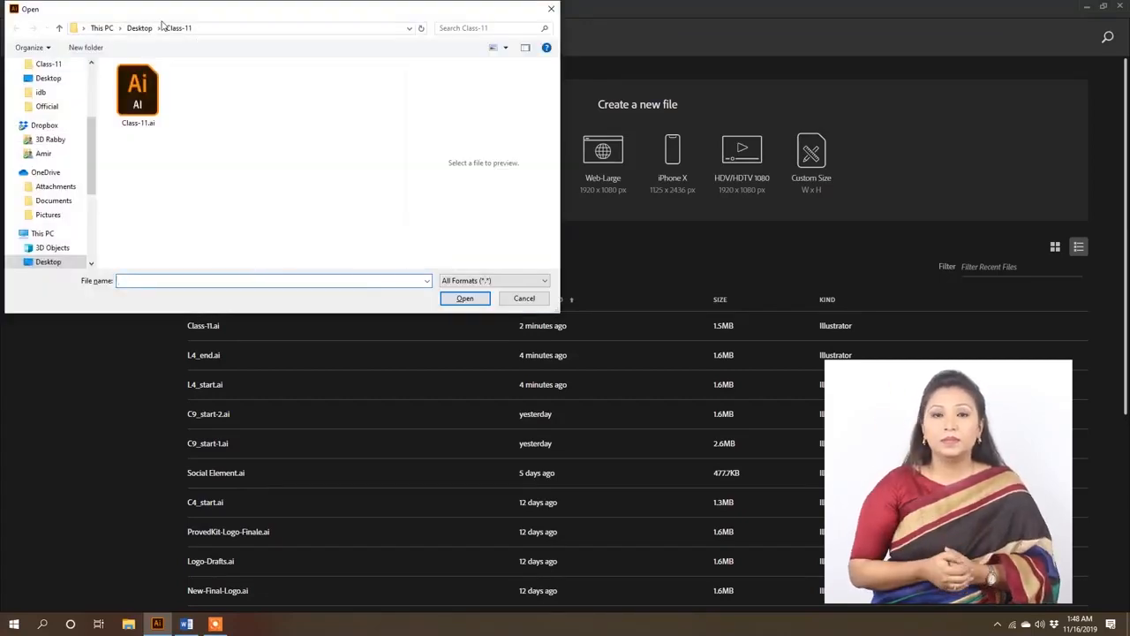
pyautogui.click(146, 88)
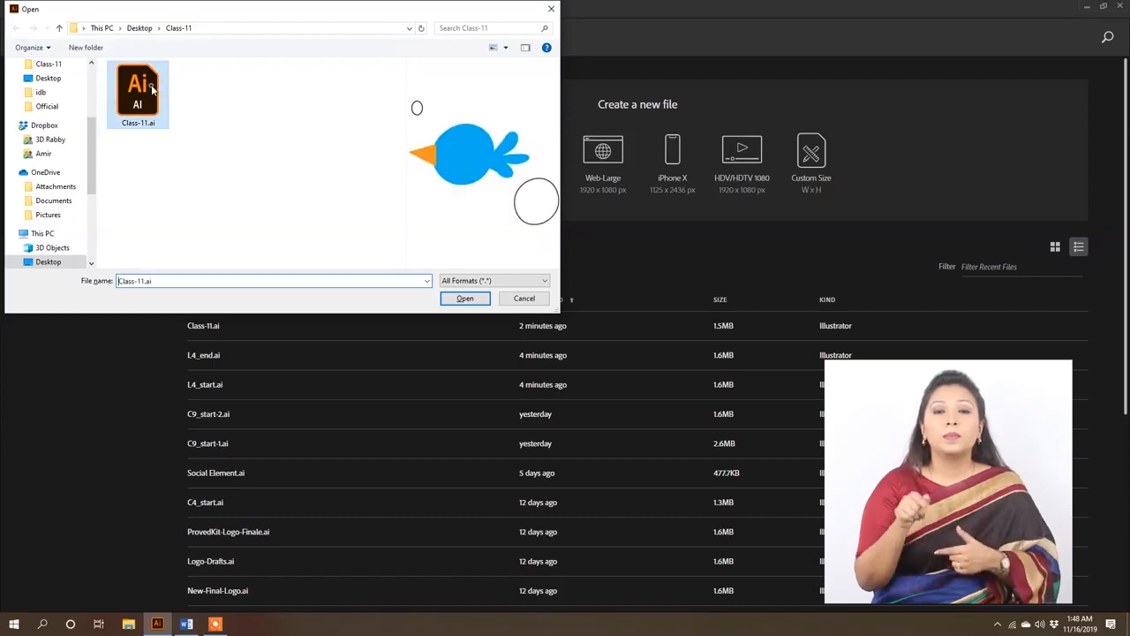
pyautogui.click(466, 300)
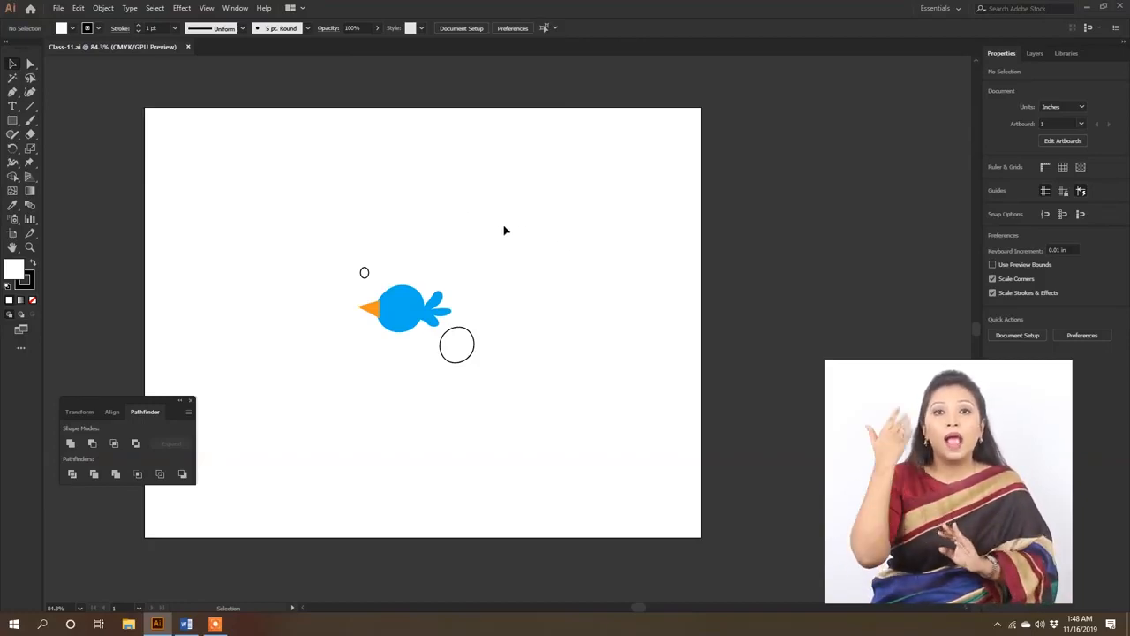
# - Set the Eraser tool's angle to -140°, roundness to 50% and size to 60 pt
pyautogui.click(31, 135)
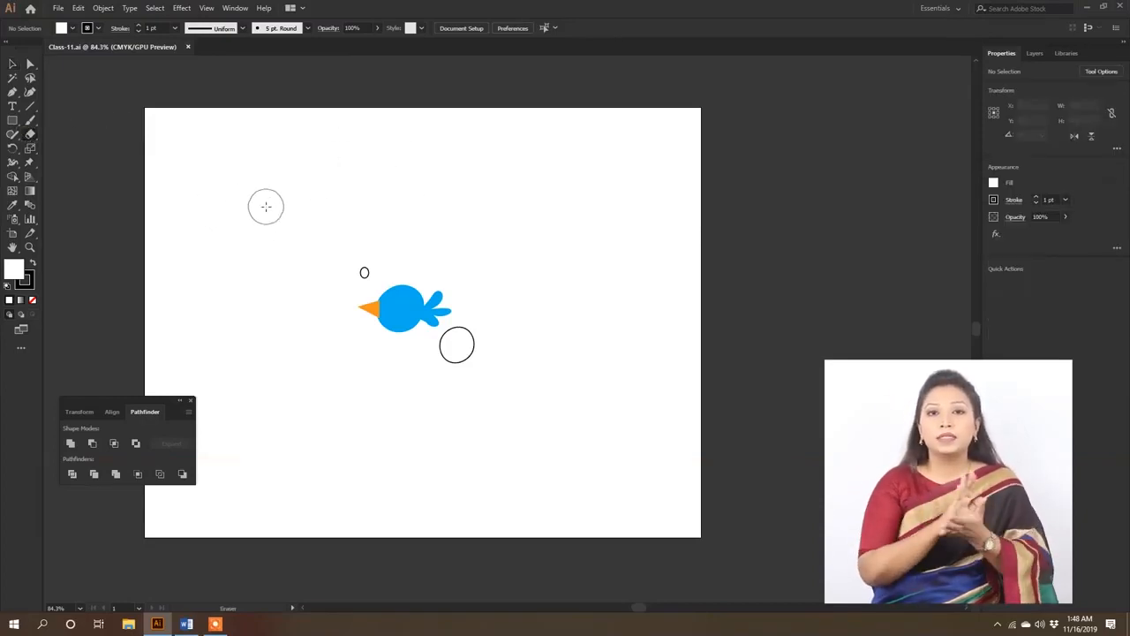
pyautogui.doubleClick(31, 135)
pyautogui.moveTo(553, 220); pyautogui.dragTo(397, 164)
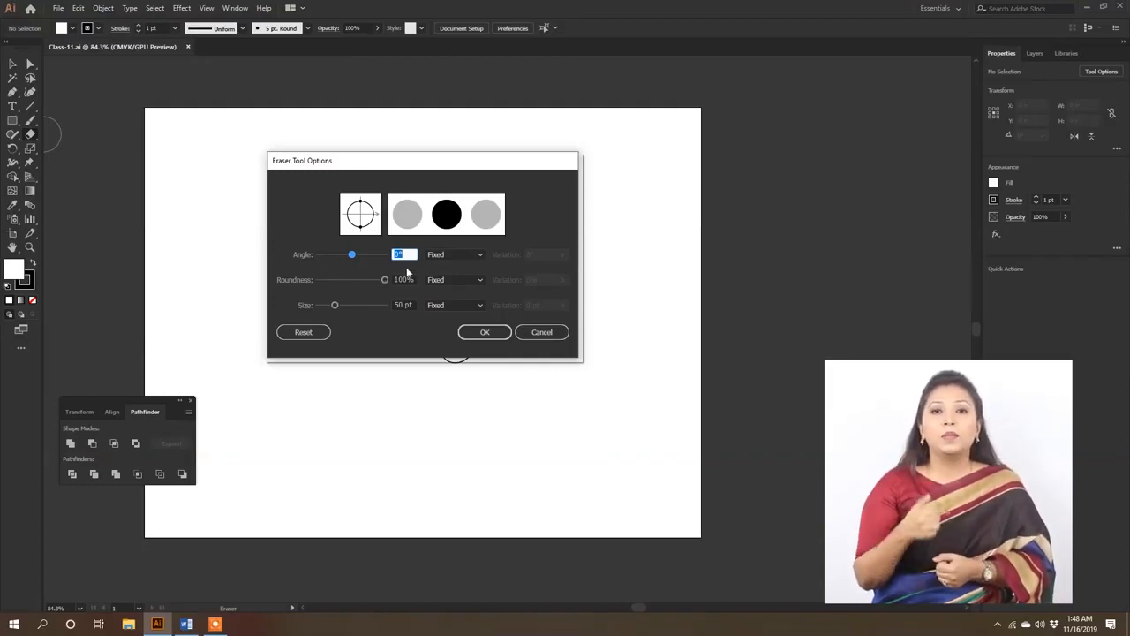
pyautogui.moveTo(384, 280)
pyautogui.mouseDown()
pyautogui.moveTo(352, 283)
pyautogui.moveTo(352, 256)
pyautogui.moveTo(368, 255)
pyautogui.moveTo(382, 259)
pyautogui.moveTo(314, 259)
pyautogui.moveTo(358, 264)
pyautogui.moveTo(317, 265)
pyautogui.moveTo(365, 277)
pyautogui.moveTo(325, 274)
pyautogui.mouseUp()
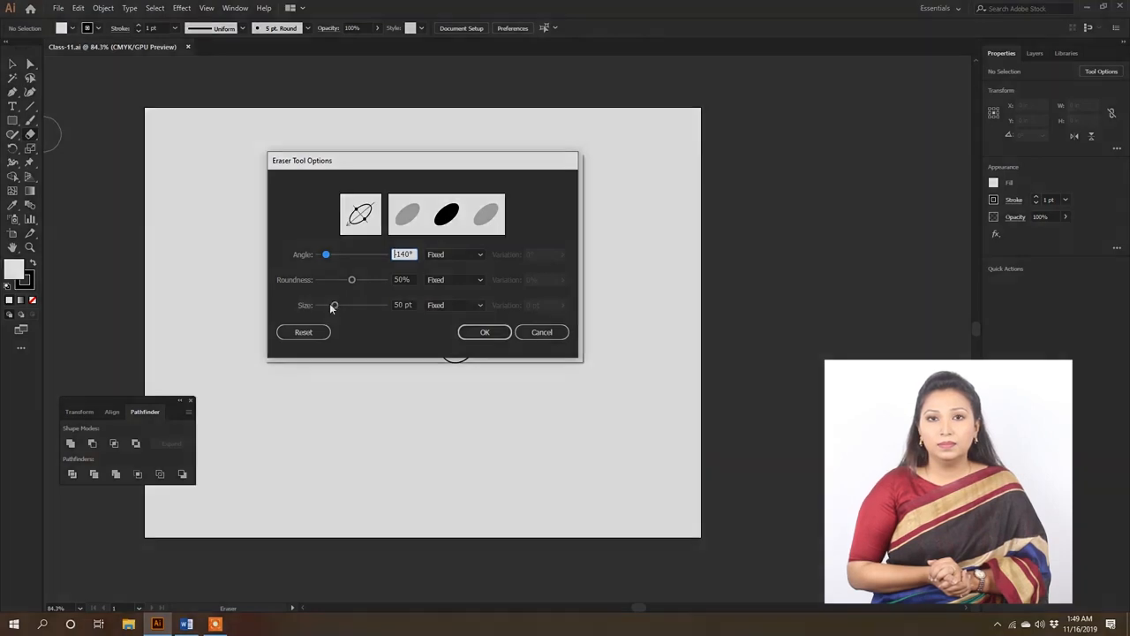
pyautogui.moveTo(334, 305)
pyautogui.mouseDown()
pyautogui.moveTo(359, 308)
pyautogui.moveTo(323, 308)
pyautogui.moveTo(362, 308)
pyautogui.moveTo(338, 306)
pyautogui.mouseUp()
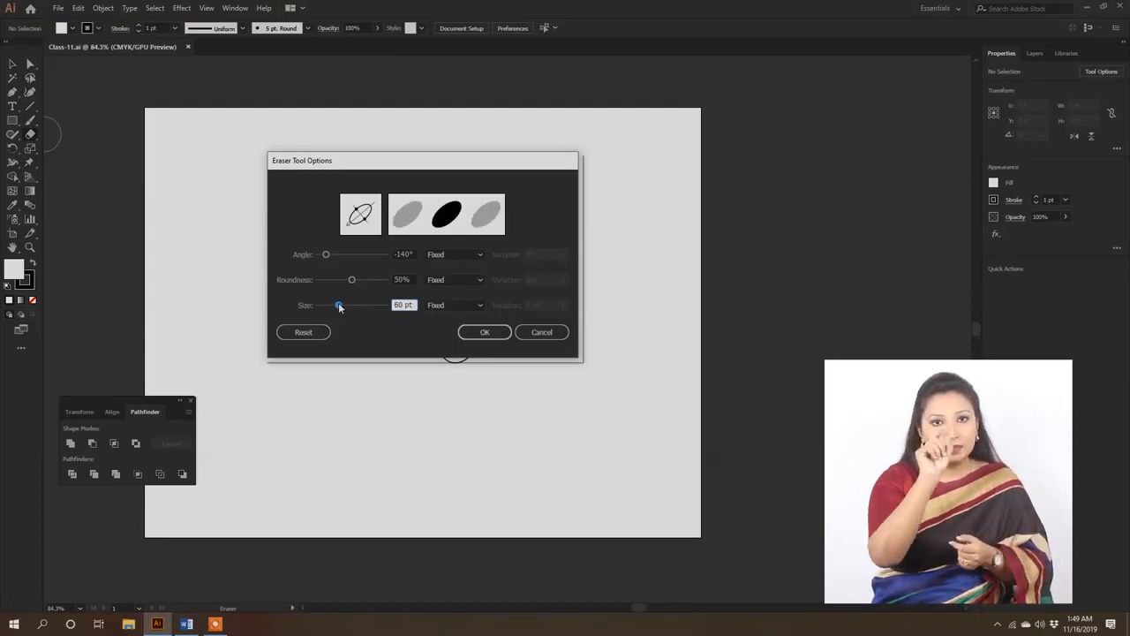
# - Reset the Eraser tool options to their defaults, keep the size variation Fixed, and accept them
pyautogui.click(304, 333)
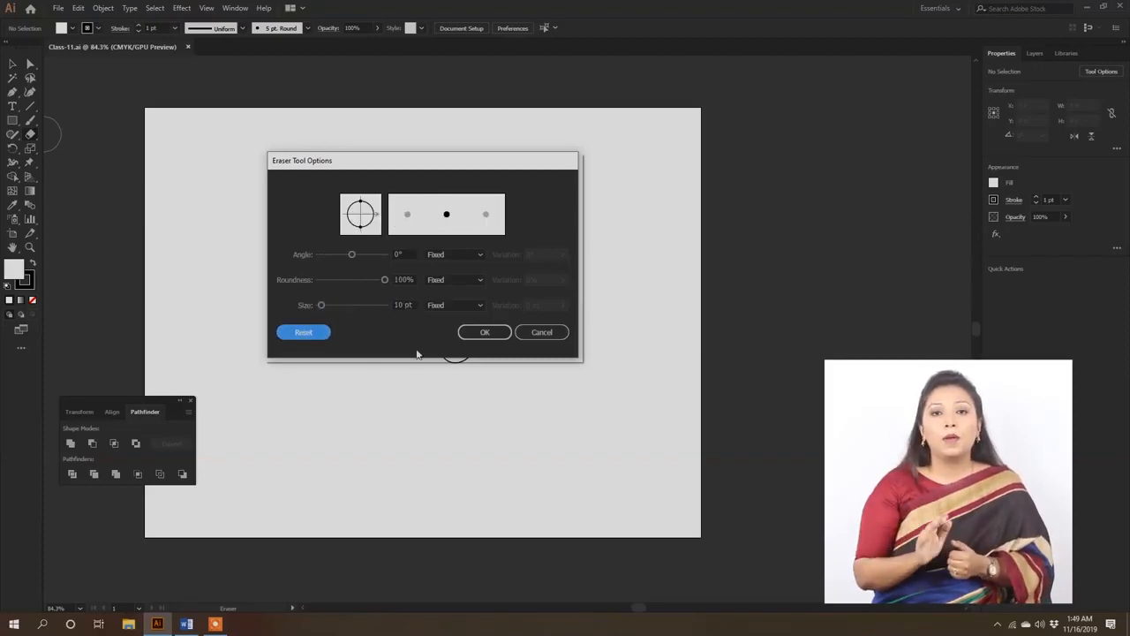
pyautogui.click(455, 304)
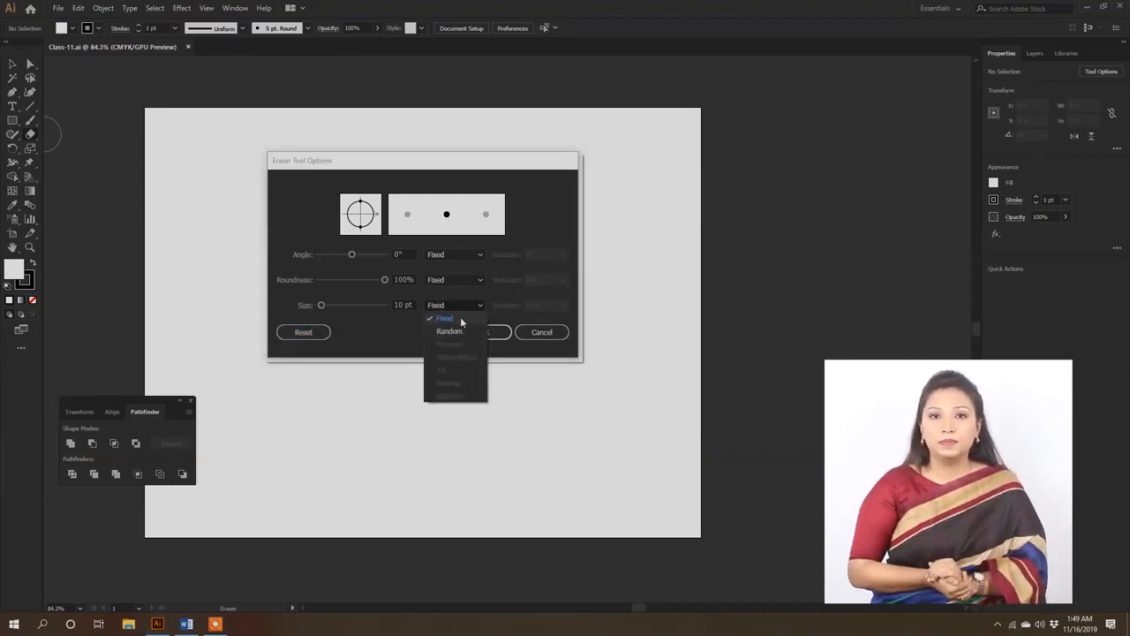
pyautogui.click(398, 324)
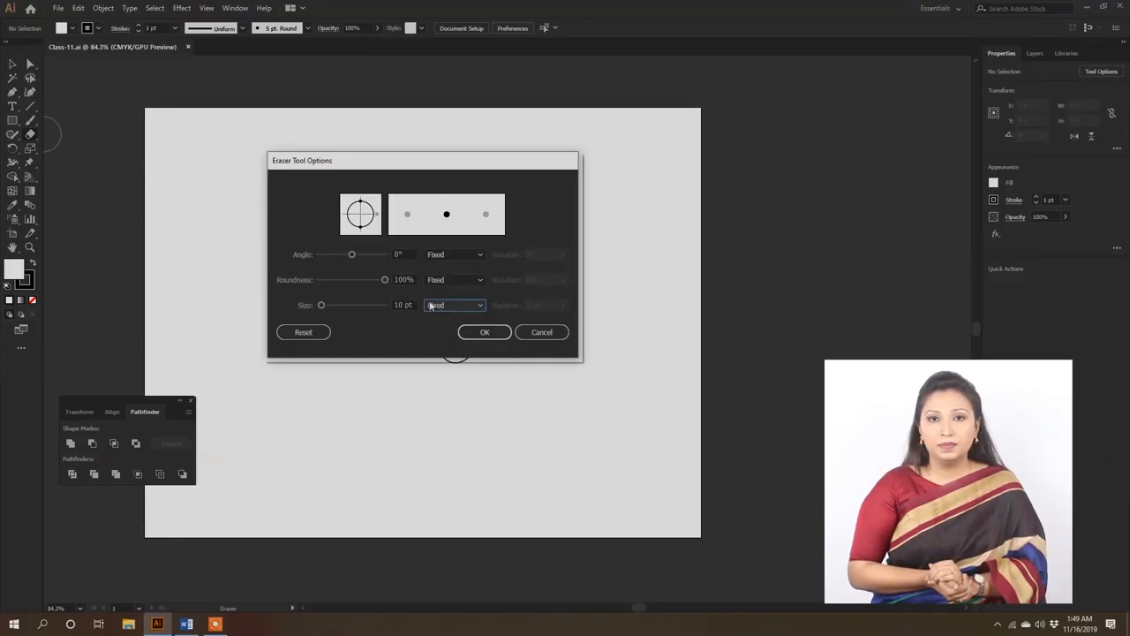
pyautogui.click(491, 334)
# - Draw a rectangle about 3.48 × 1.95 in above and left of the bird, filled C=90 M=30 Y=95 K=30 without a stroke
pyautogui.moveTo(180, 139); pyautogui.dragTo(357, 237)
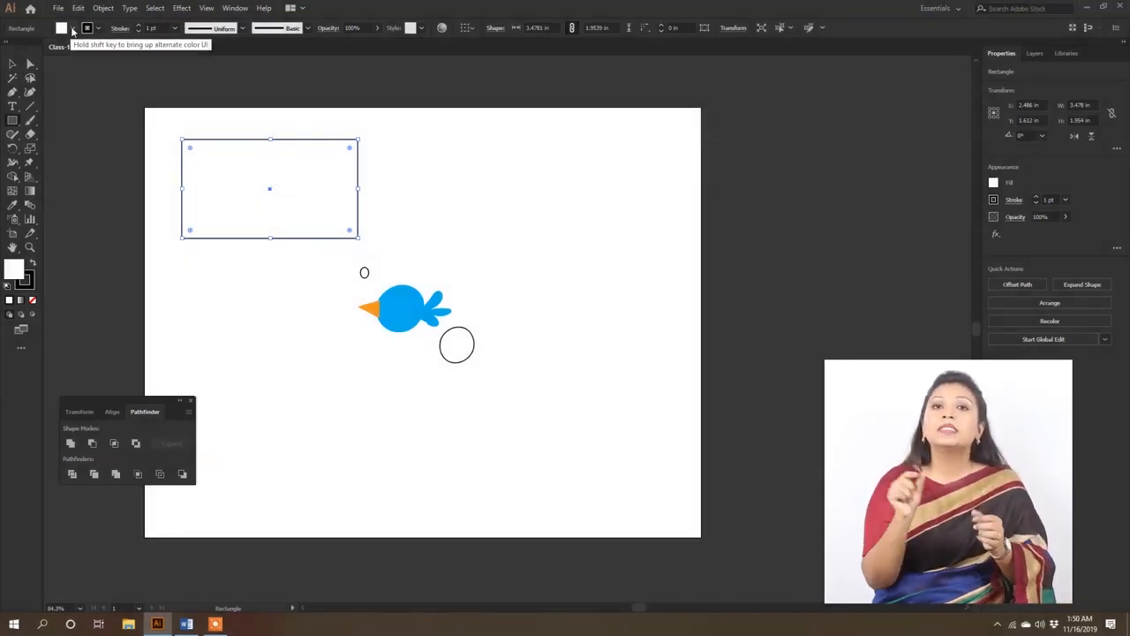
pyautogui.click(72, 30)
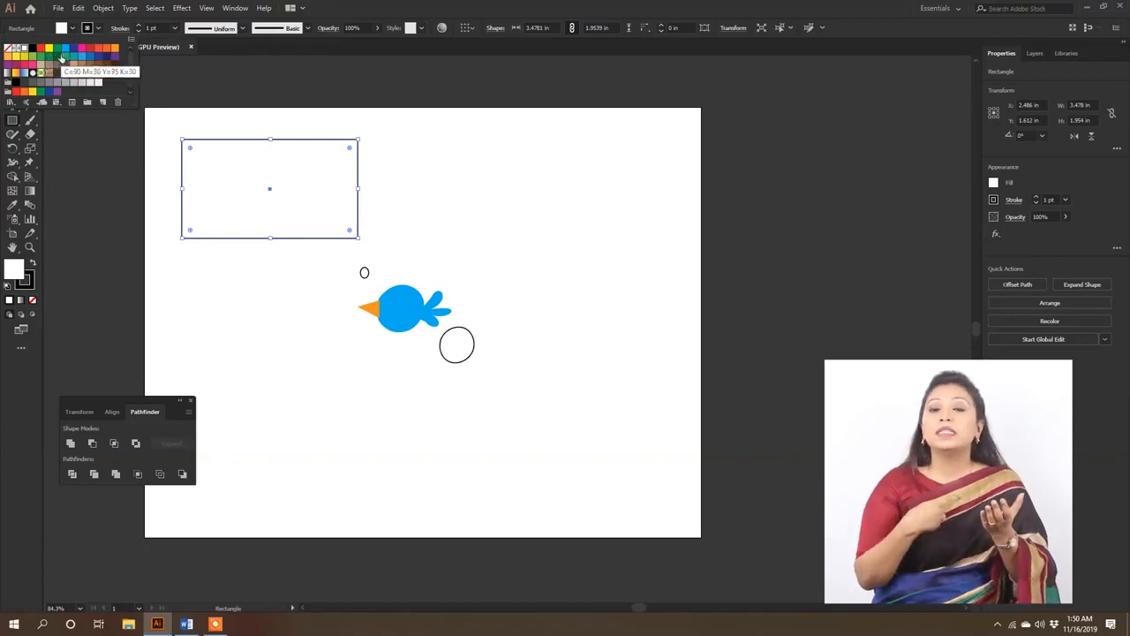
pyautogui.click(60, 56)
pyautogui.click(92, 31)
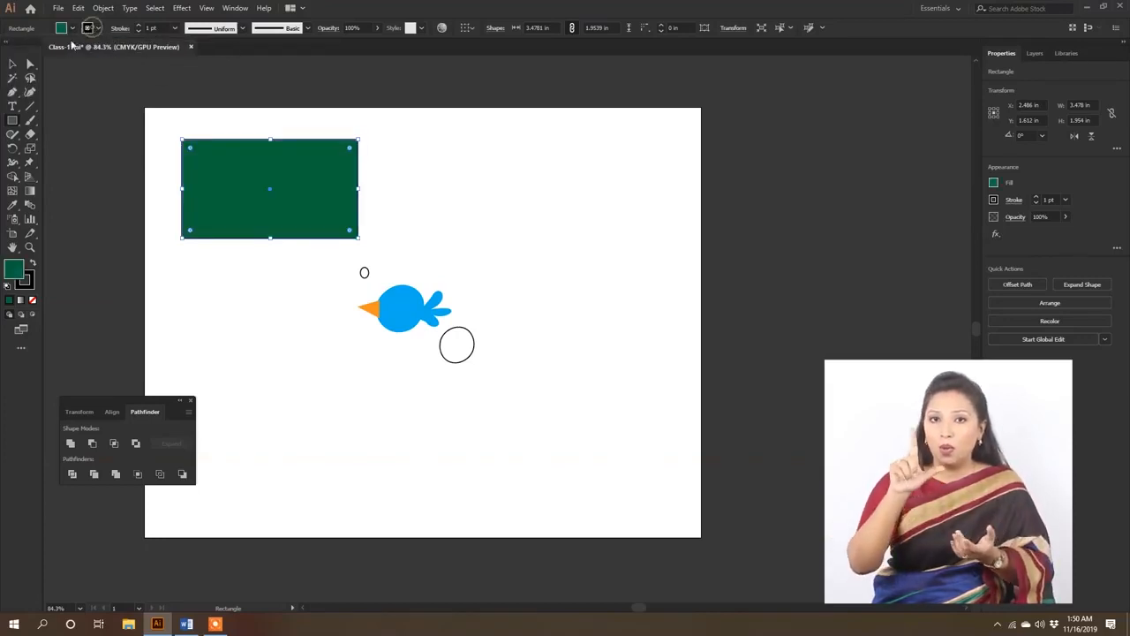
pyautogui.click(98, 31)
pyautogui.click(8, 48)
# - Enlarge and shrink the Eraser brush, settling on a diameter of about a third of the green rectangle's height
pyautogui.doubleClick(30, 134)
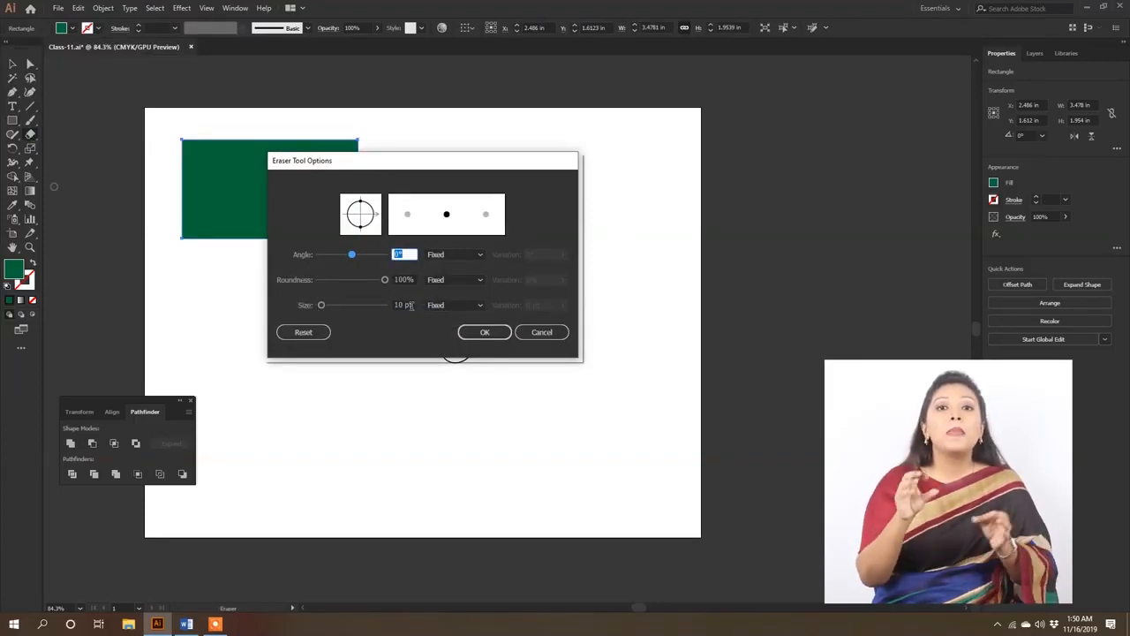
pyautogui.click(537, 334)
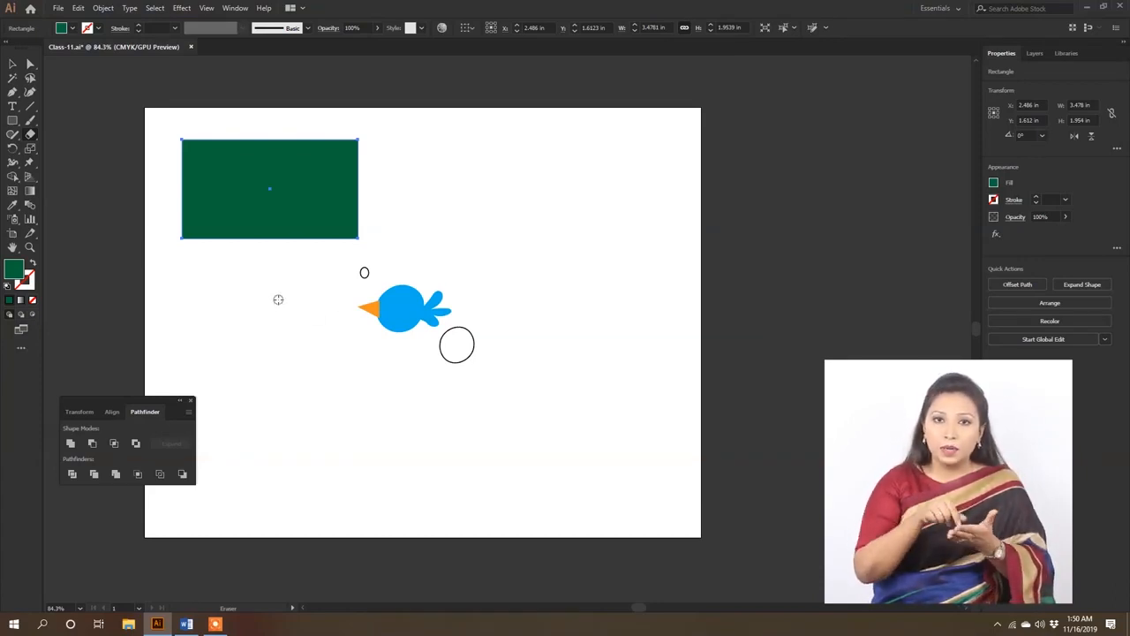
pyautogui.press(']')
pyautogui.press(']')
pyautogui.press(']')
pyautogui.press(']')
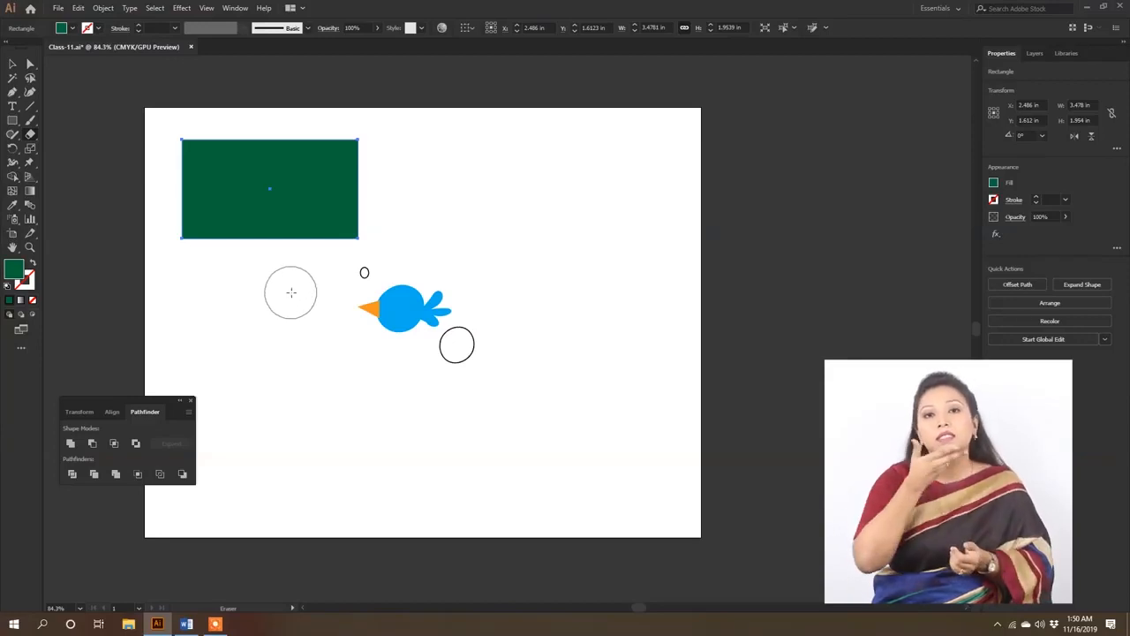
pyautogui.press('[')
pyautogui.press('[')
pyautogui.press('[')
pyautogui.press('[')
pyautogui.press('[')
pyautogui.press('[')
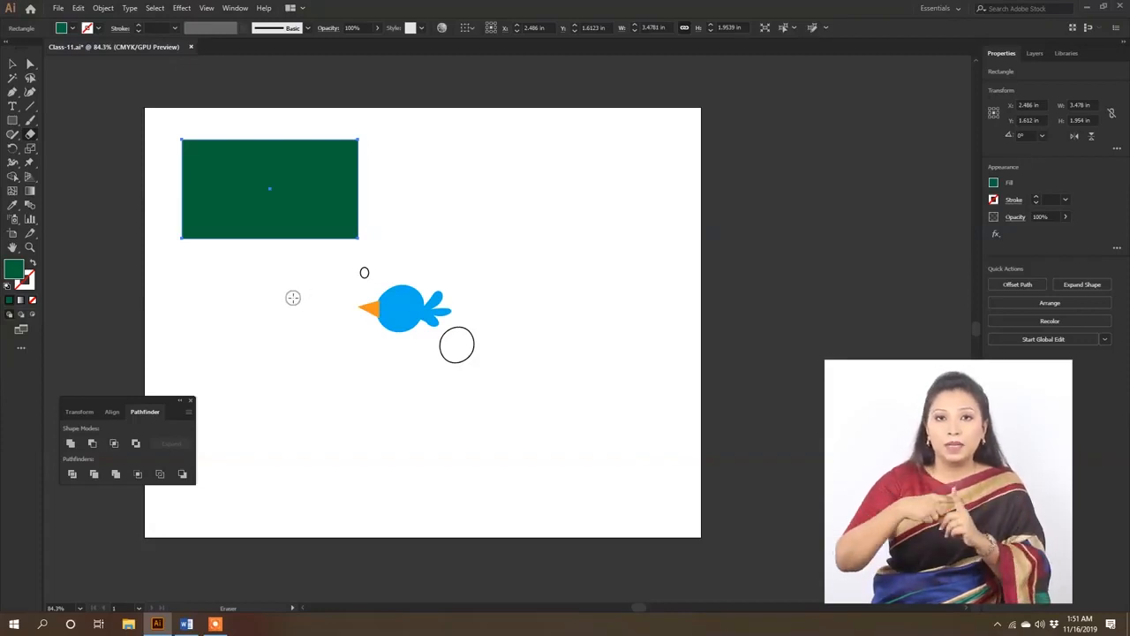
pyautogui.press(']')
pyautogui.press(']')
pyautogui.press(']')
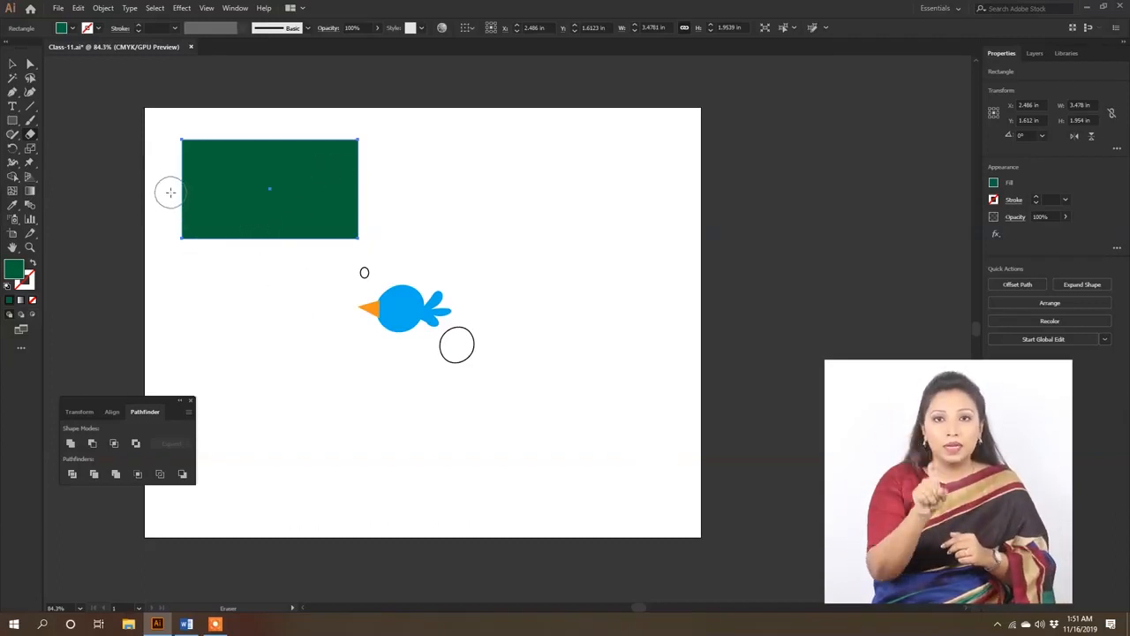
# - Erase curved bands across the lower-left and lower-right corners of the green rectangle
pyautogui.moveTo(170, 191); pyautogui.dragTo(240, 255)
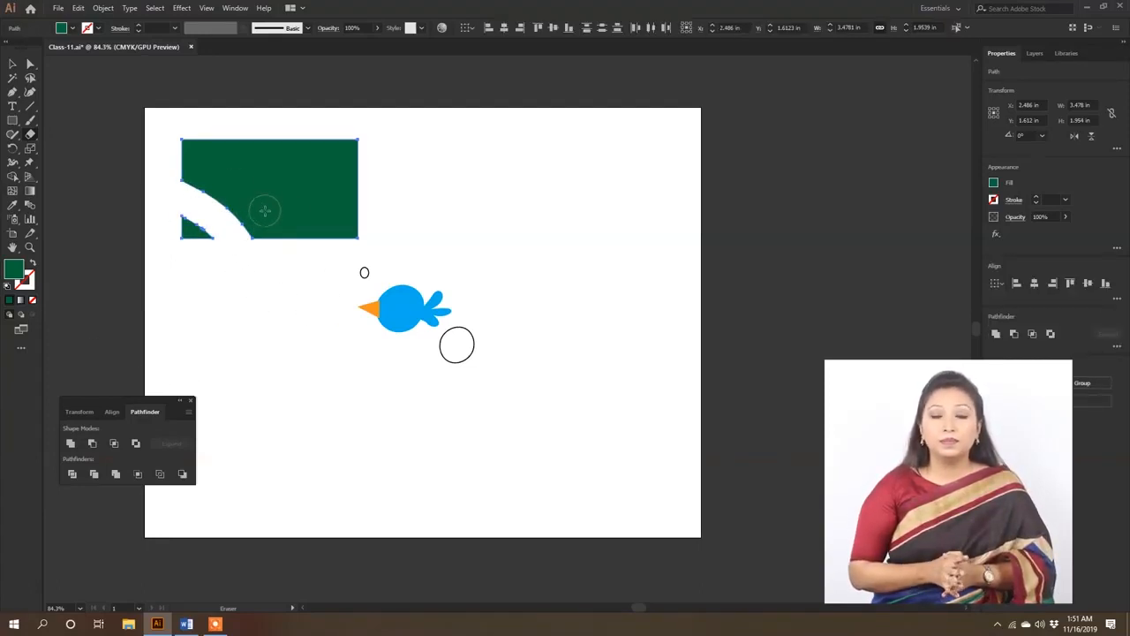
pyautogui.moveTo(386, 186)
pyautogui.mouseDown()
pyautogui.moveTo(361, 184)
pyautogui.moveTo(327, 206)
pyautogui.moveTo(323, 262)
pyautogui.mouseUp()
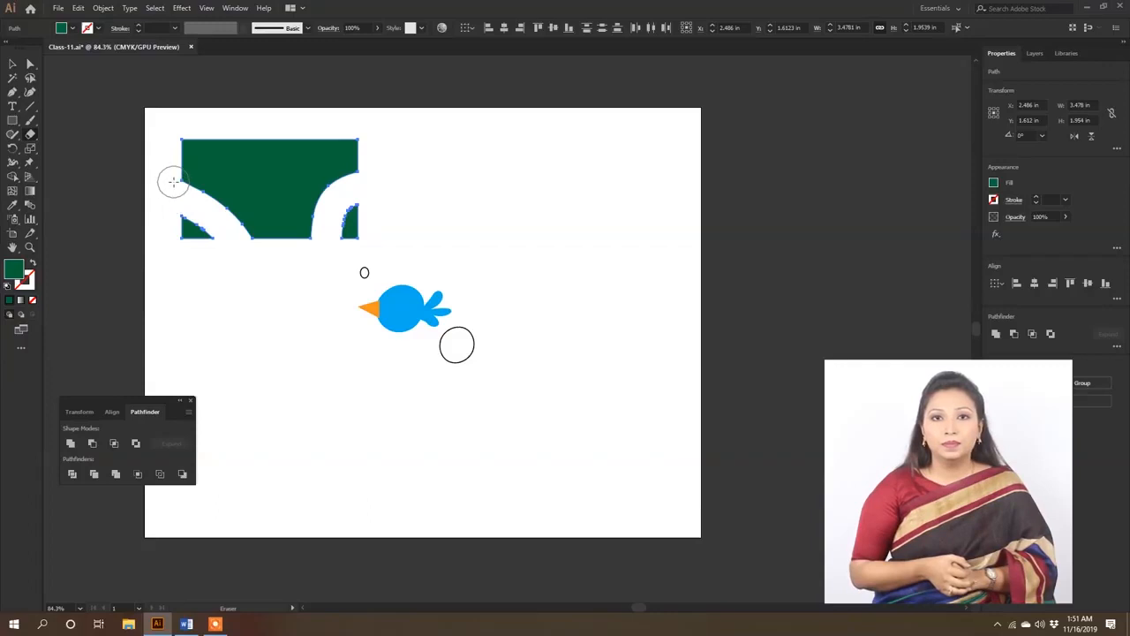
pyautogui.click(273, 180)
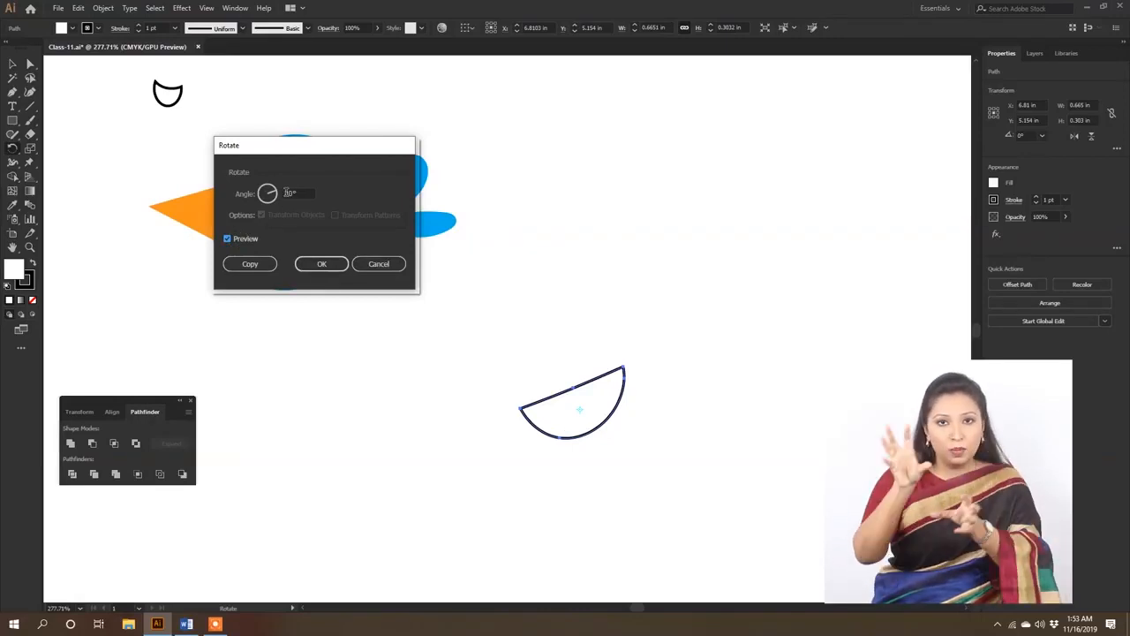
# - Rotate the outlined half-circle below the bird by -20°
pyautogui.doubleClick(286, 193)
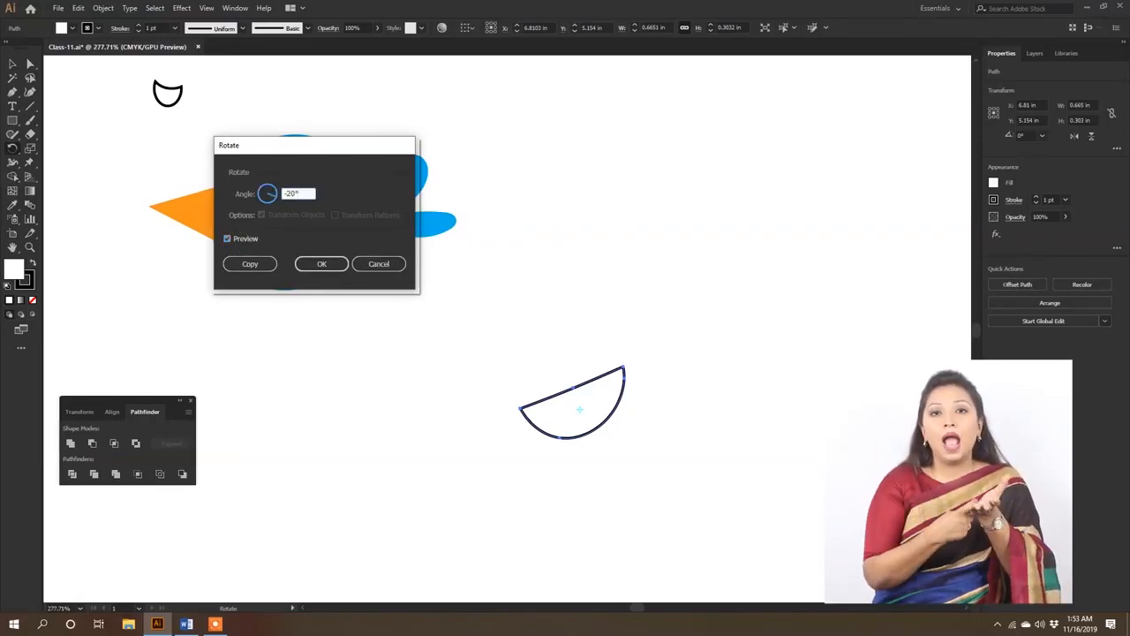
pyautogui.click(227, 239)
pyautogui.click(228, 238)
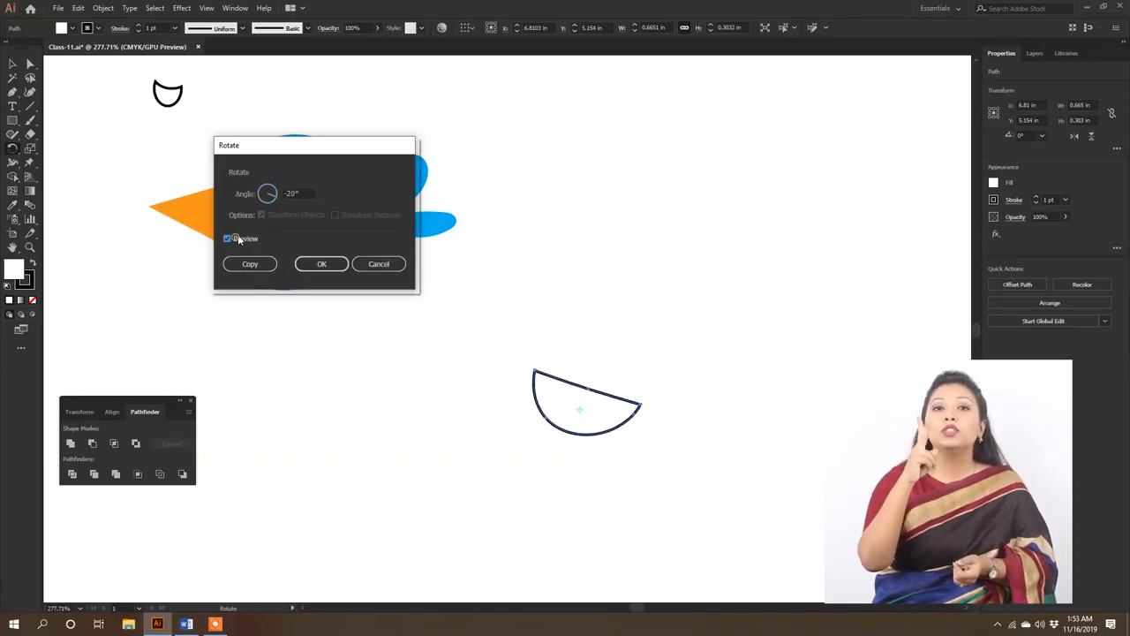
pyautogui.click(321, 264)
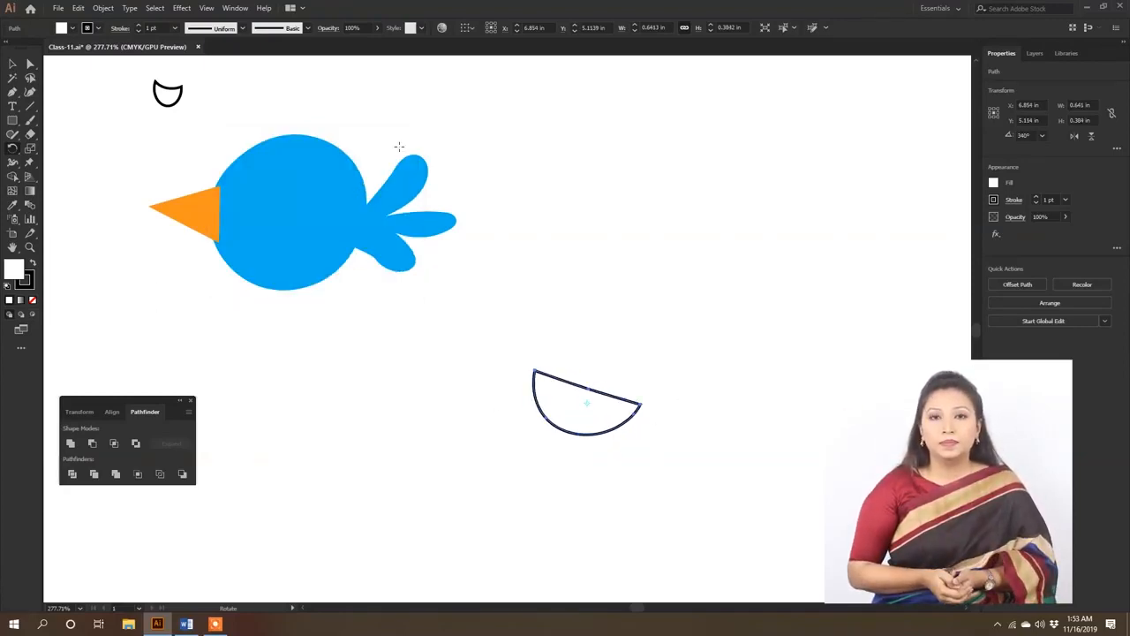
# - Show the Color settings, copy the bird body's blue onto the half-circle with the Eyedropper, and set its black value to 35%
pyautogui.click(234, 8)
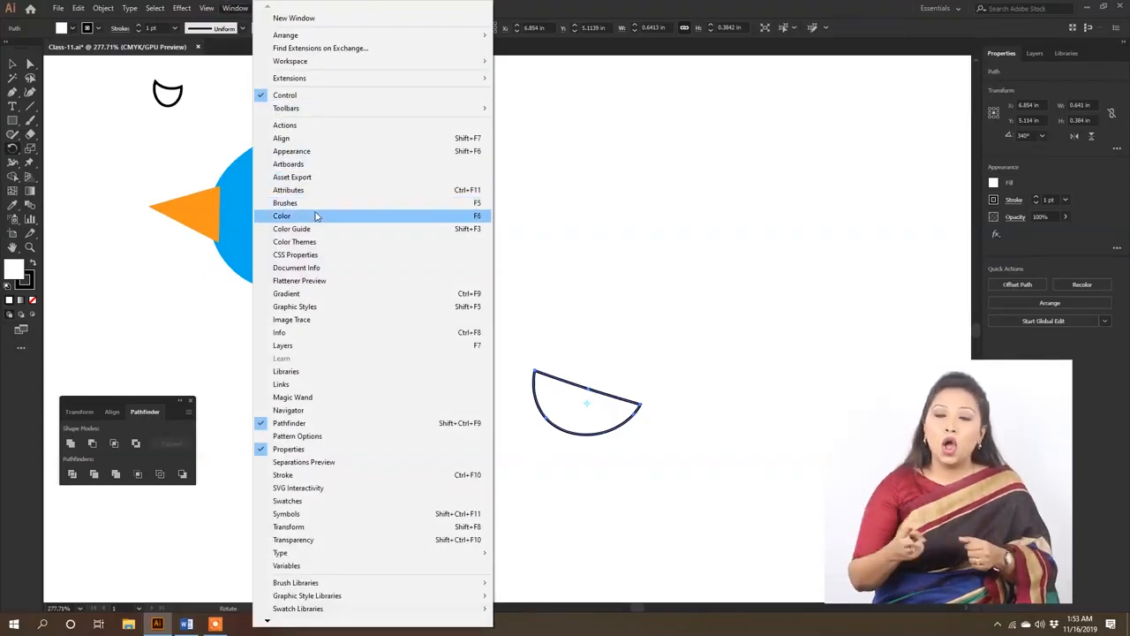
pyautogui.click(316, 217)
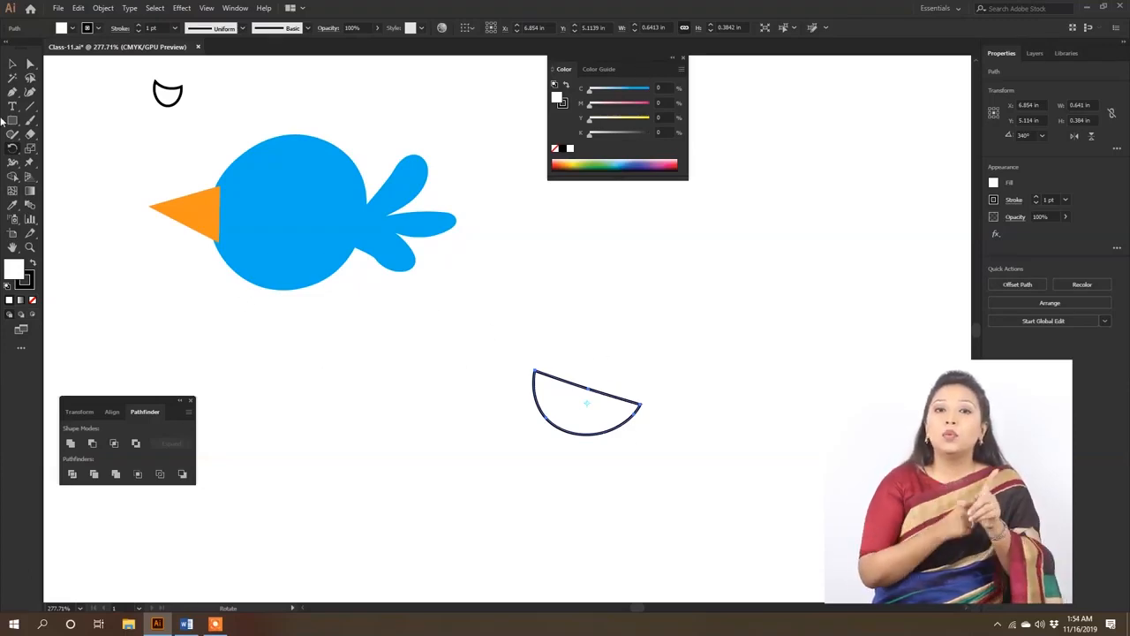
pyautogui.click(15, 207)
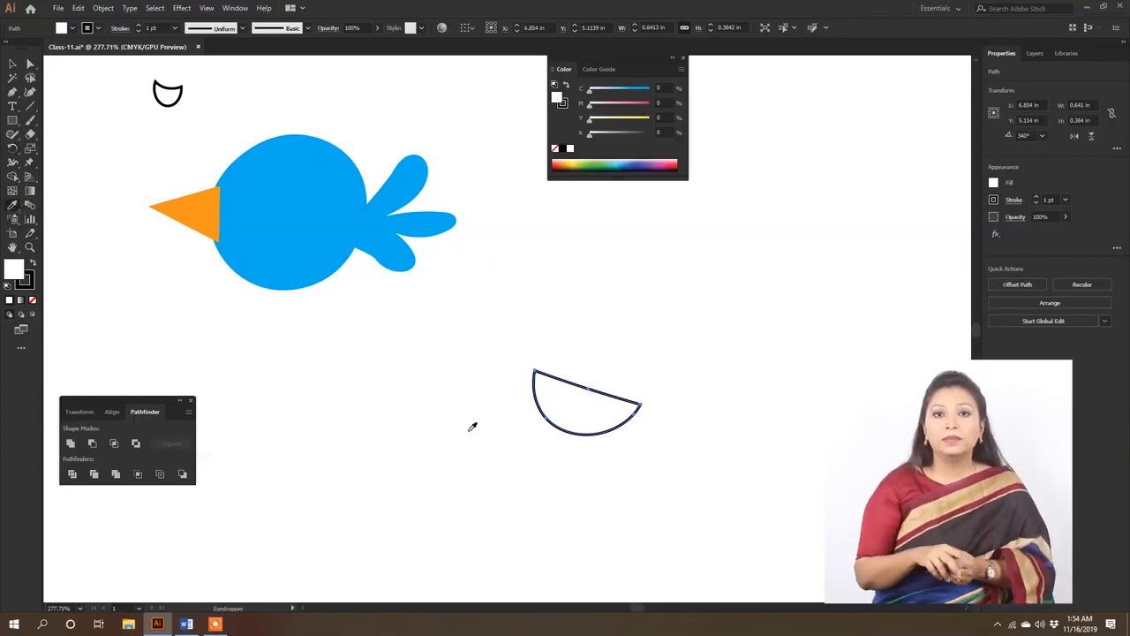
pyautogui.click(316, 199)
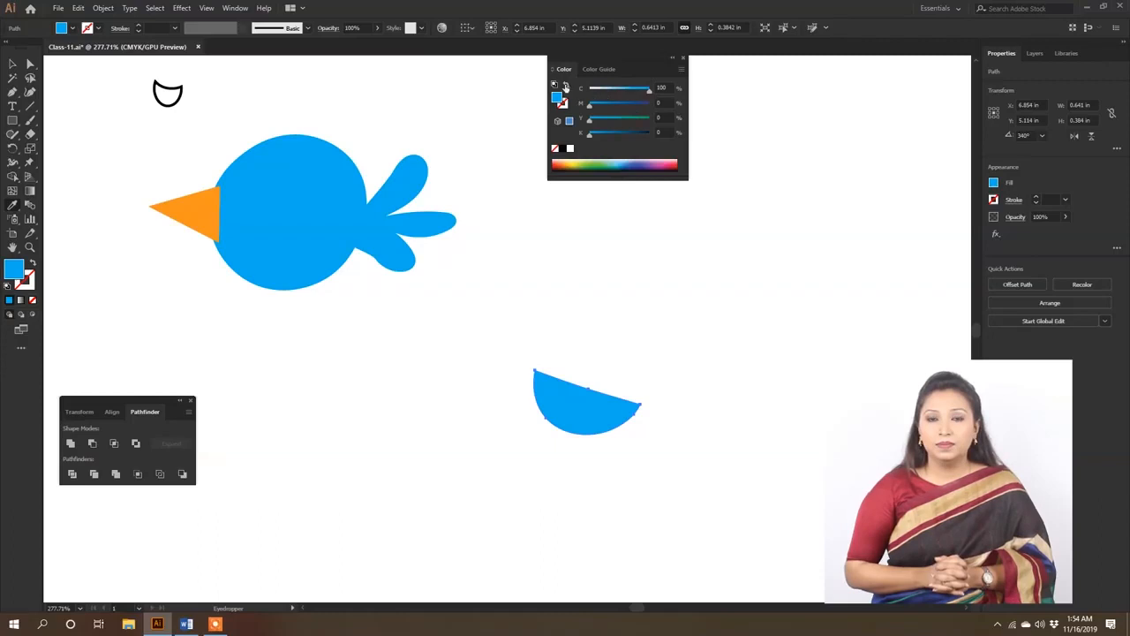
pyautogui.click(663, 133)
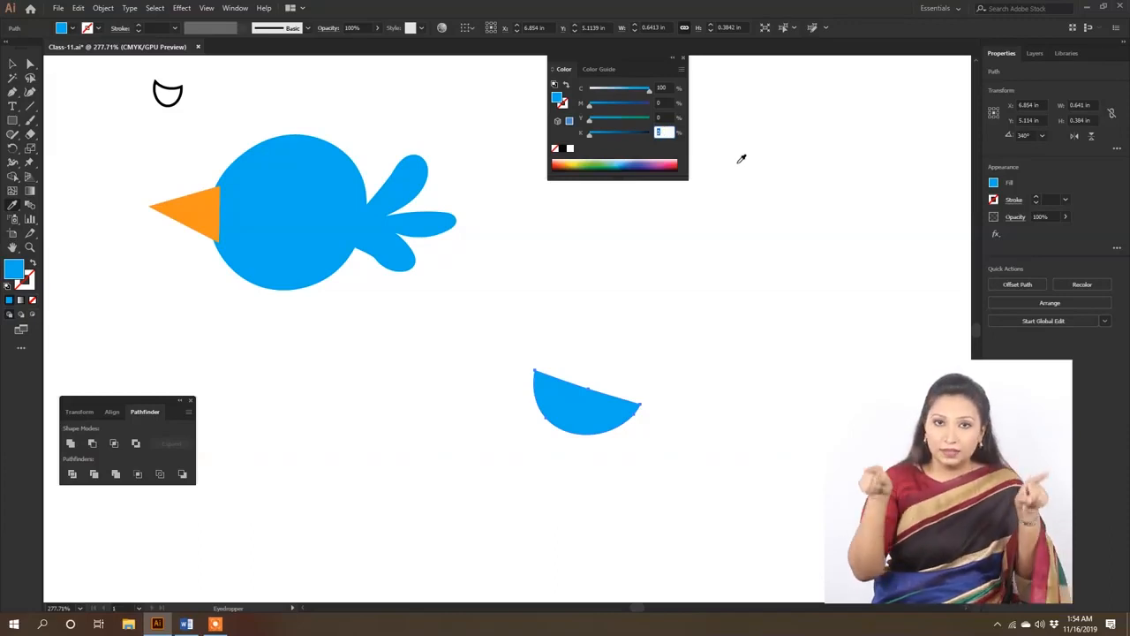
pyautogui.press('Return')
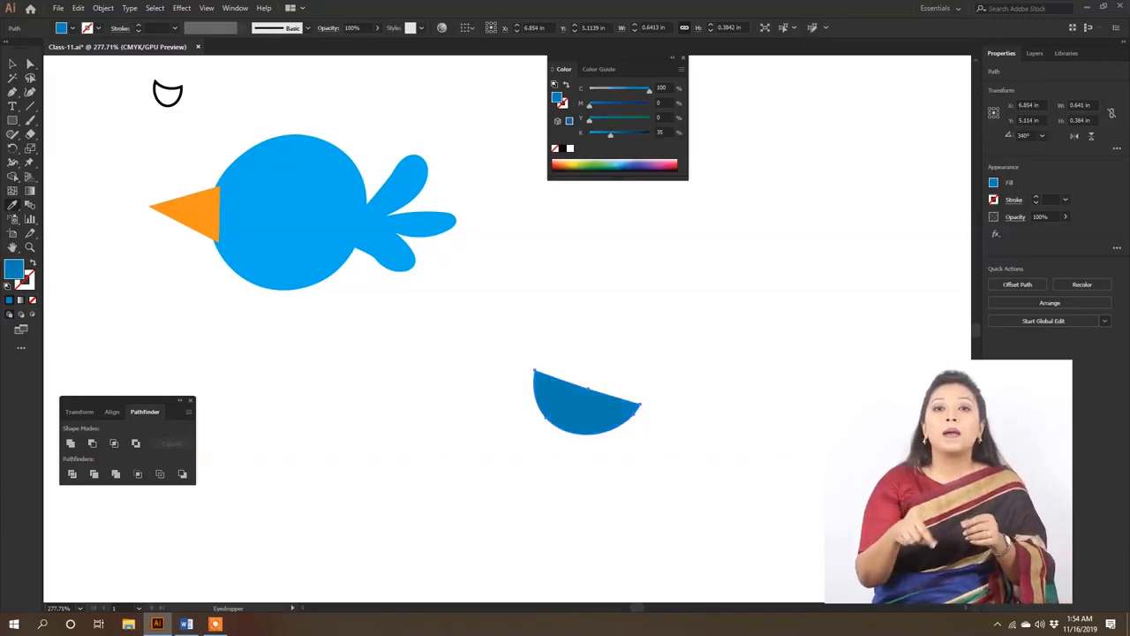
# - Move the dark blue half-circle onto the lower rear part of the bird's body as a wing
pyautogui.click(13, 66)
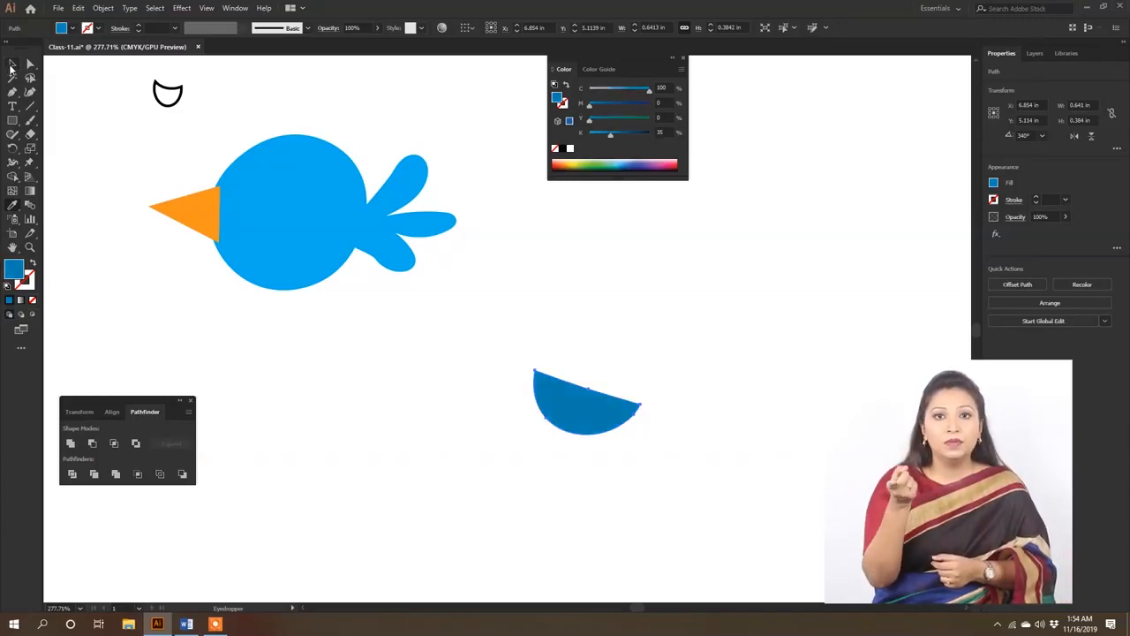
pyautogui.moveTo(597, 421); pyautogui.dragTo(335, 264)
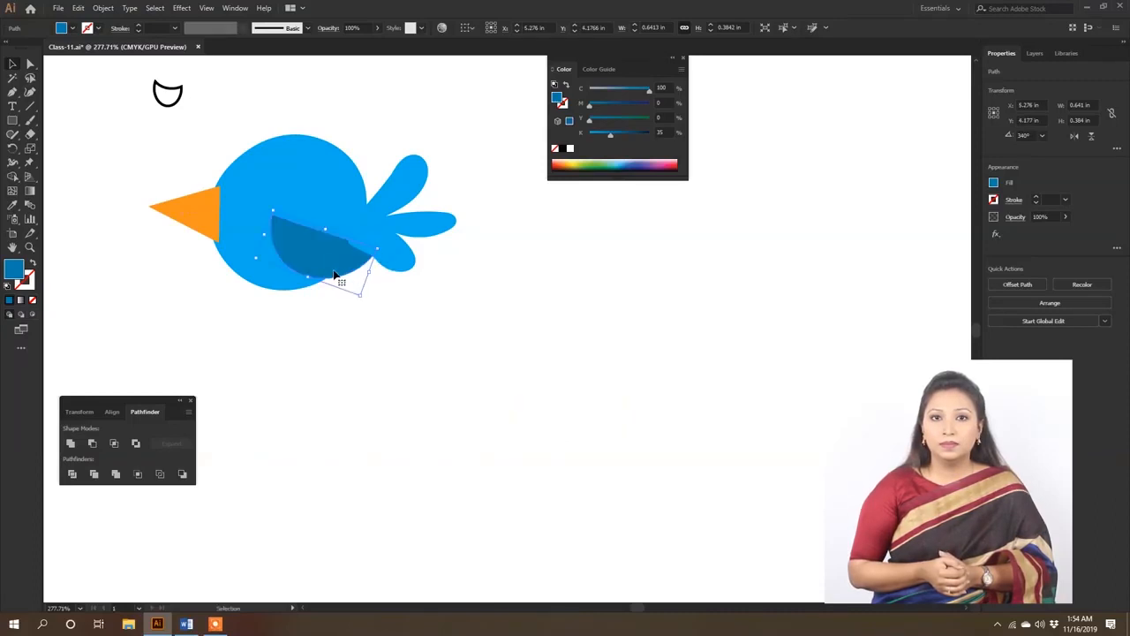
# - Send the bird's tail feathers to the back of the stacking order and shift the dark blue wing slightly toward the tail
pyautogui.click(372, 230)
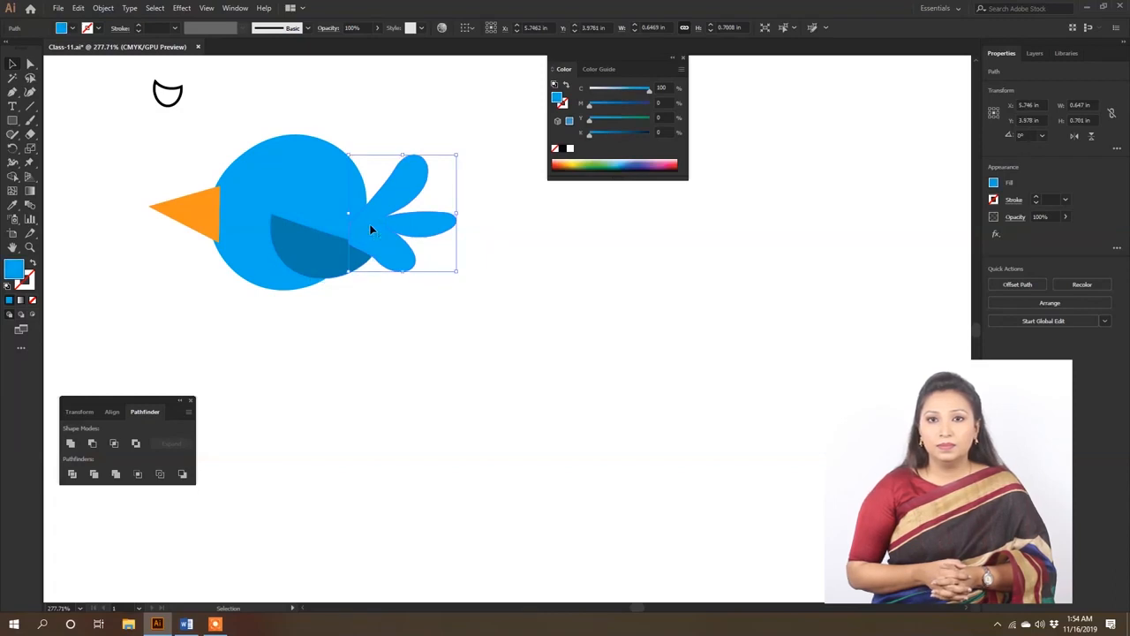
pyautogui.rightClick(371, 230)
pyautogui.moveTo(414, 399)
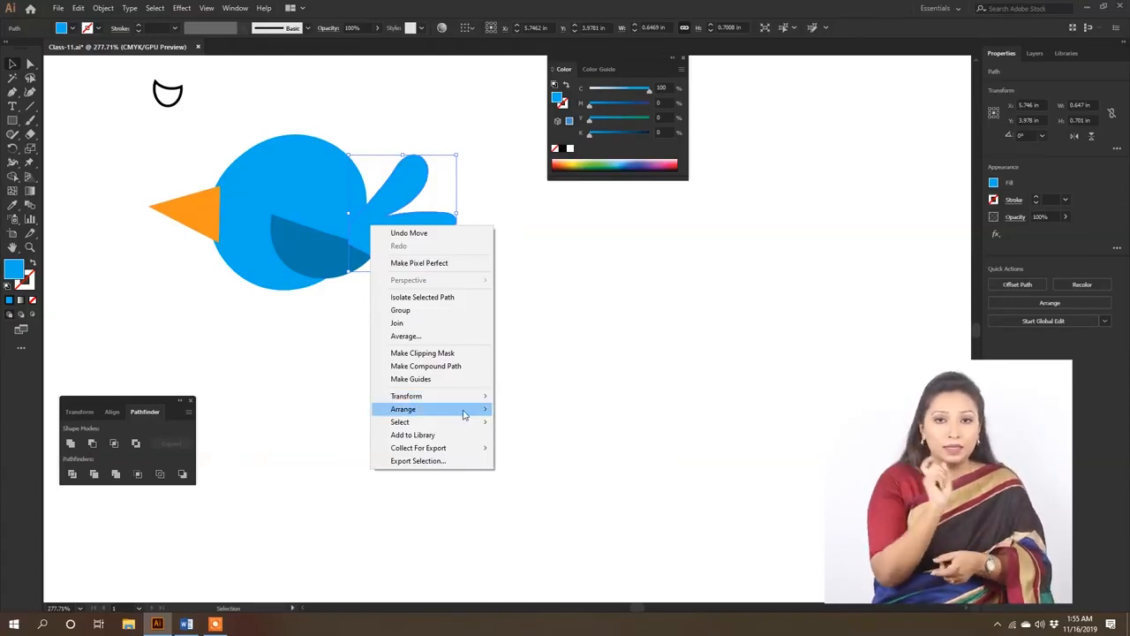
pyautogui.moveTo(461, 411)
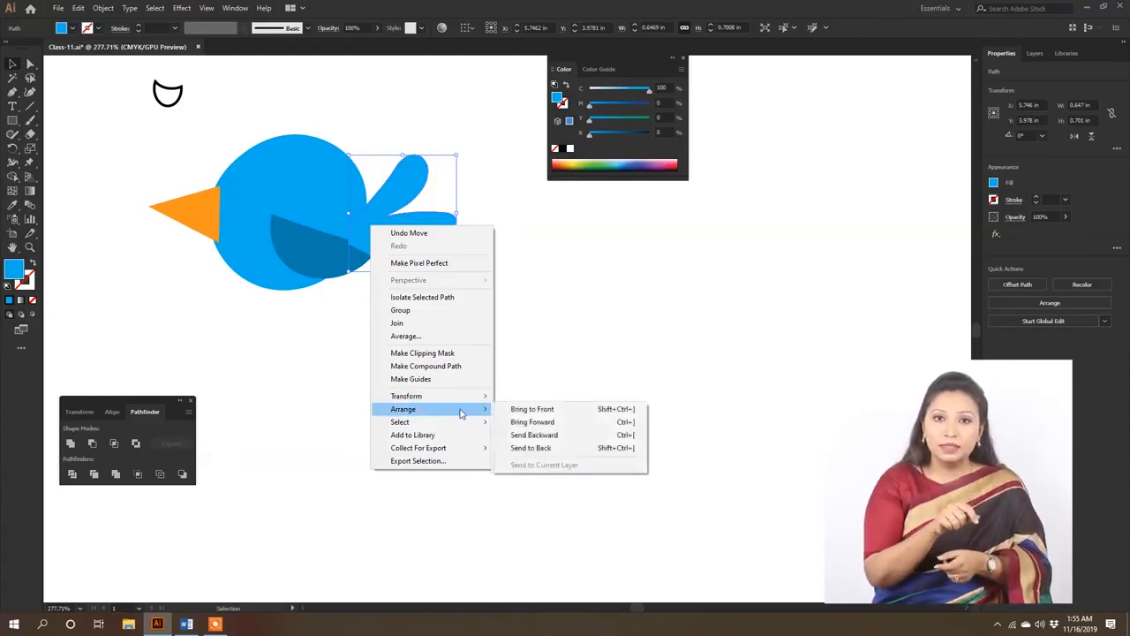
pyautogui.click(548, 452)
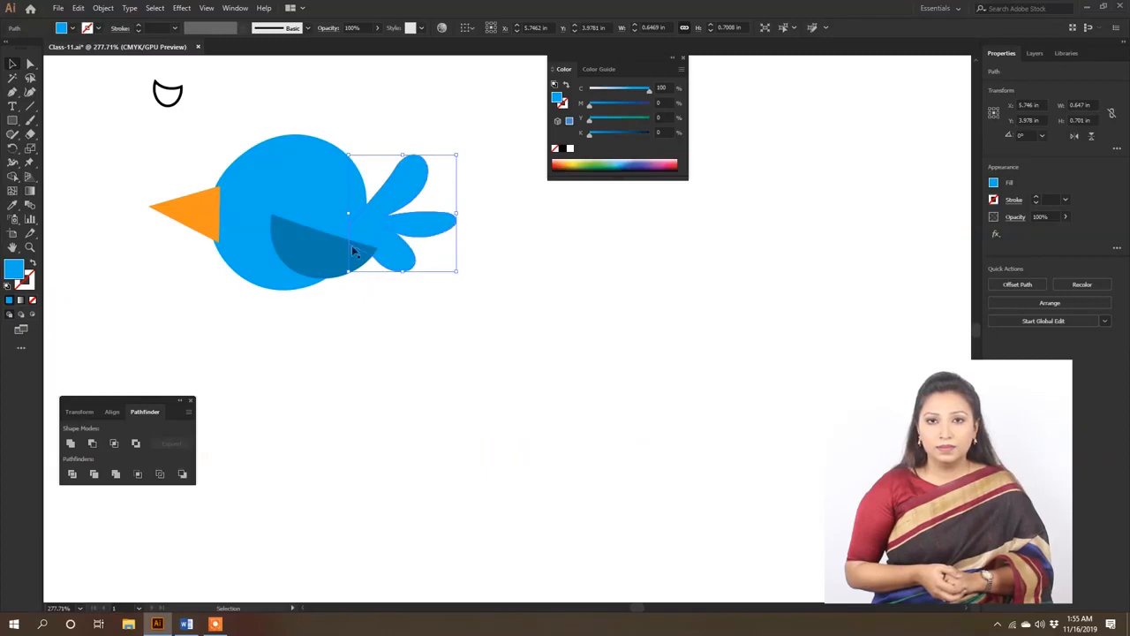
pyautogui.click(574, 244)
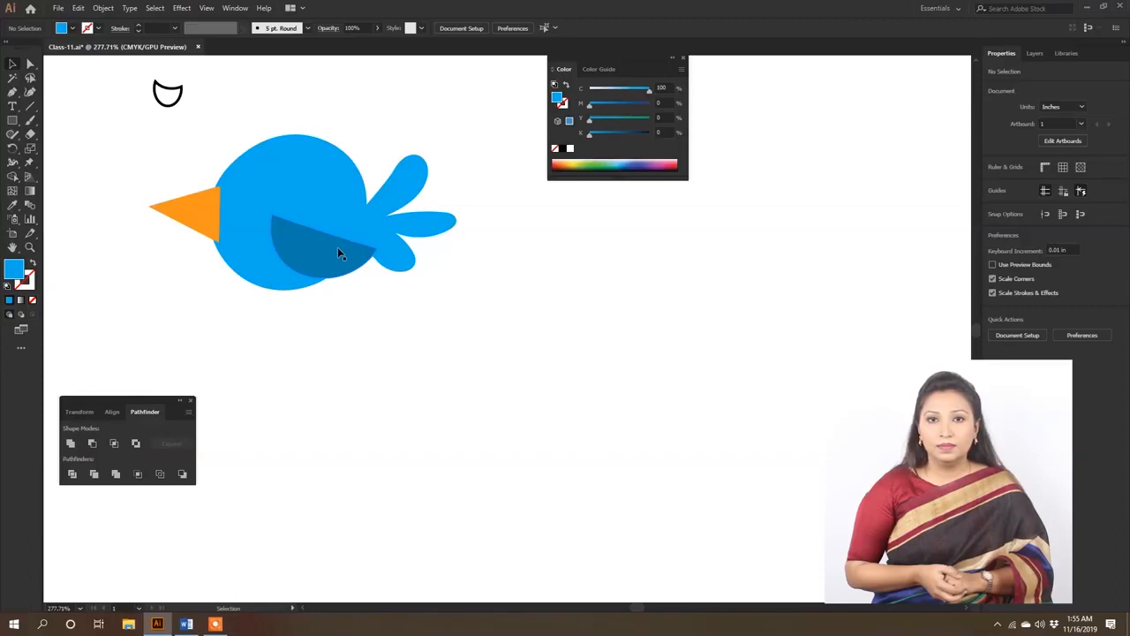
pyautogui.moveTo(326, 251); pyautogui.dragTo(347, 255)
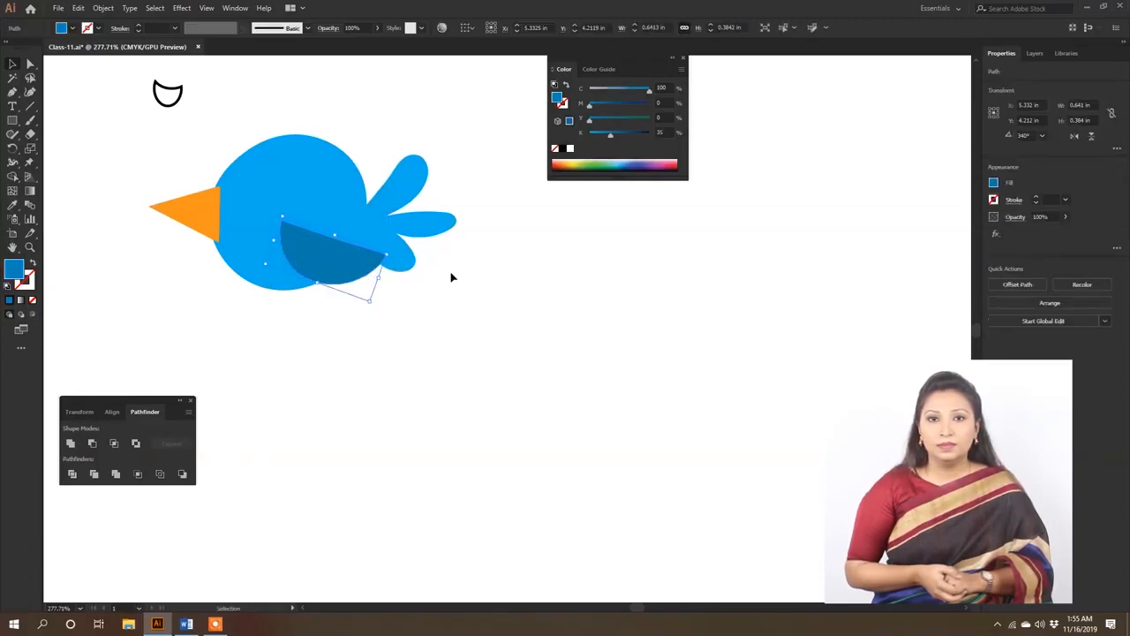
pyautogui.moveTo(347, 261); pyautogui.dragTo(351, 259)
# - Copy the wing's dark blue fill onto the small outlined crescent above the bird with the Eyedropper
pyautogui.click(155, 93)
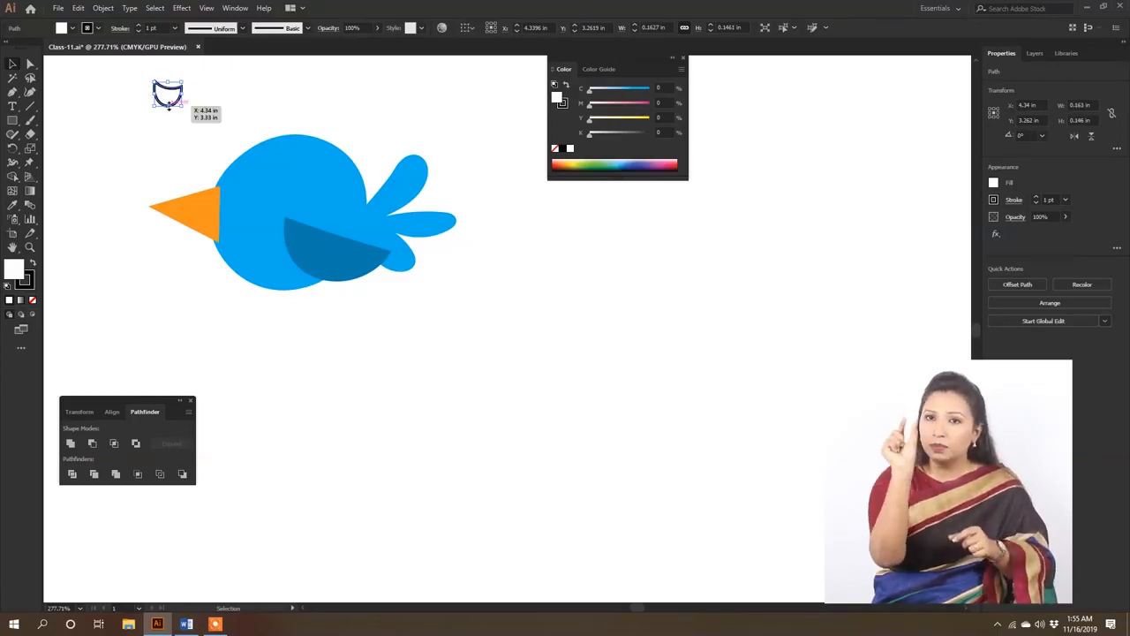
pyautogui.click(12, 206)
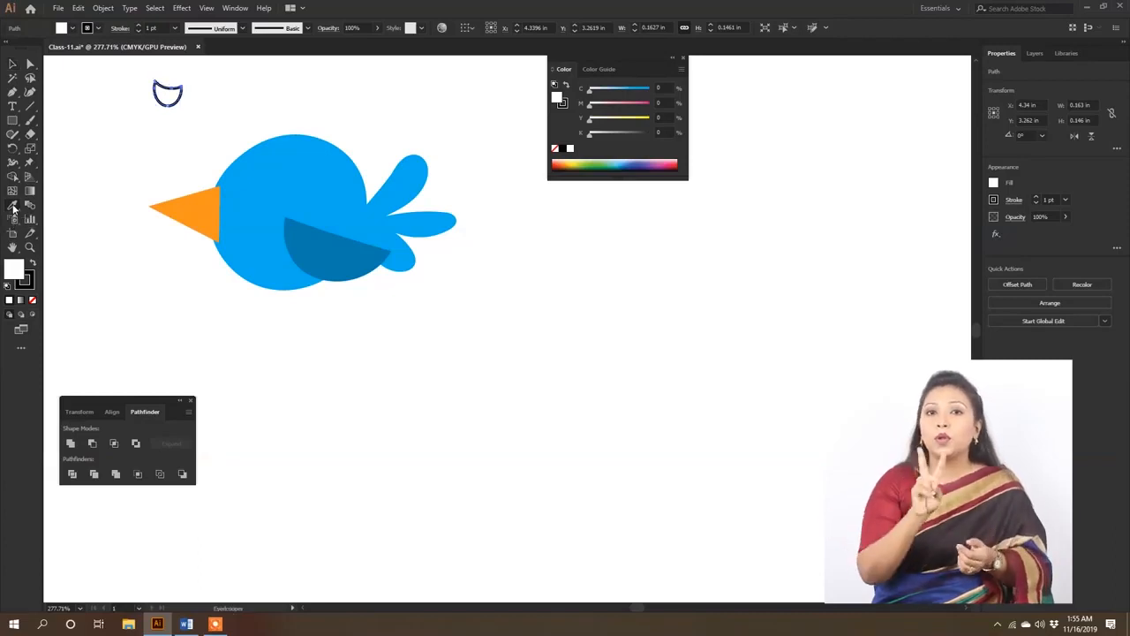
pyautogui.click(359, 253)
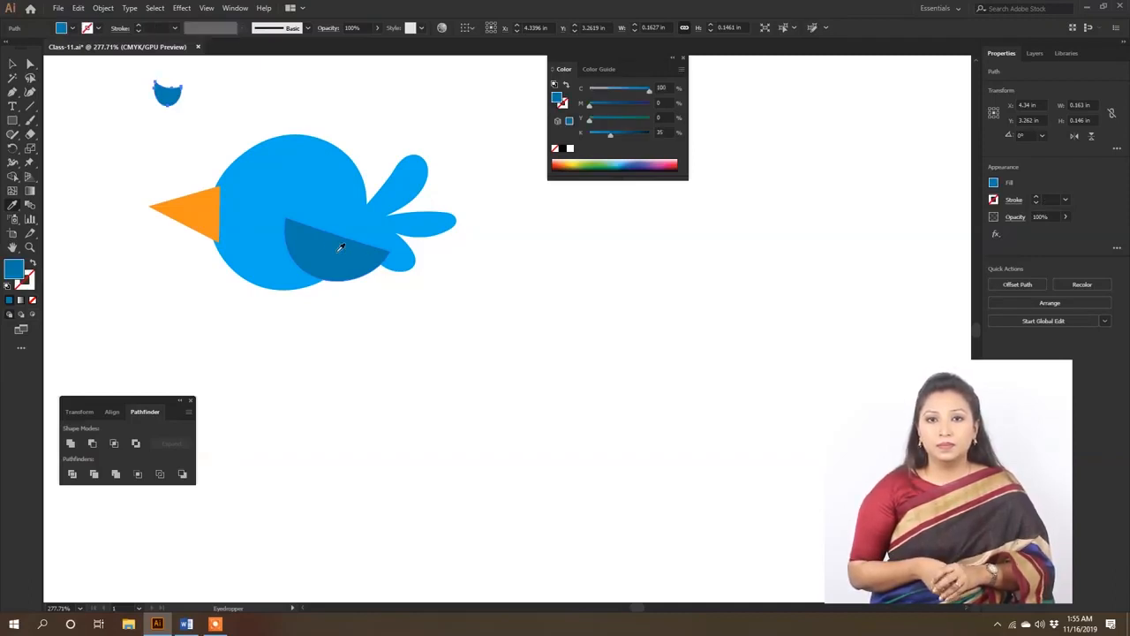
# - Move the dark blue crescent onto the bird's head just behind the beak as a closed eye
pyautogui.press('v')
pyautogui.click(173, 94)
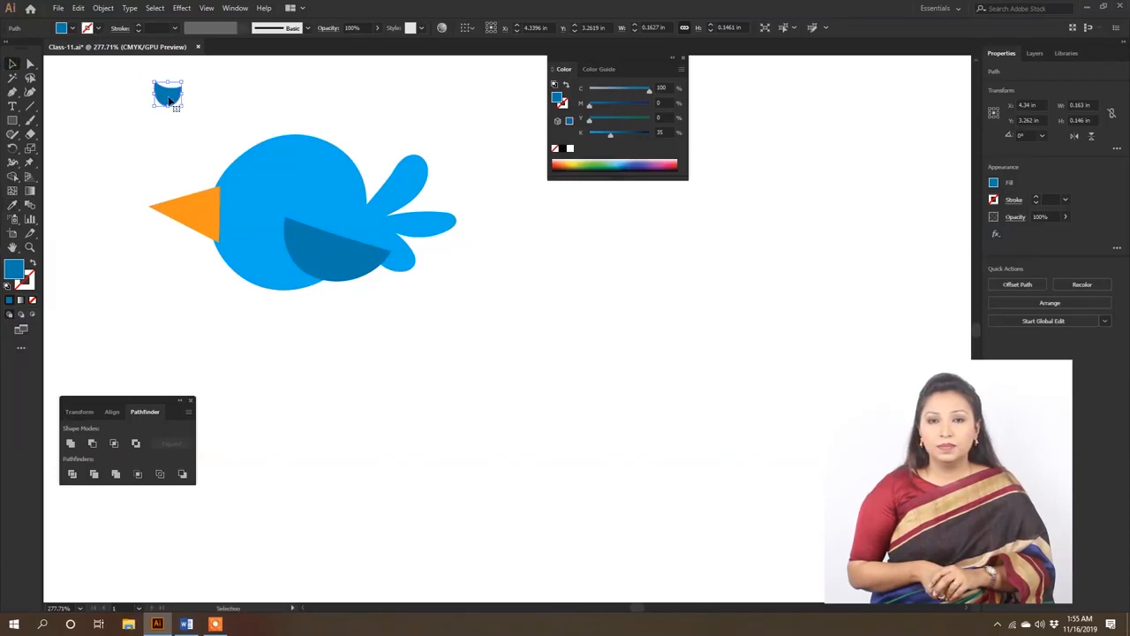
pyautogui.moveTo(170, 99); pyautogui.dragTo(242, 204)
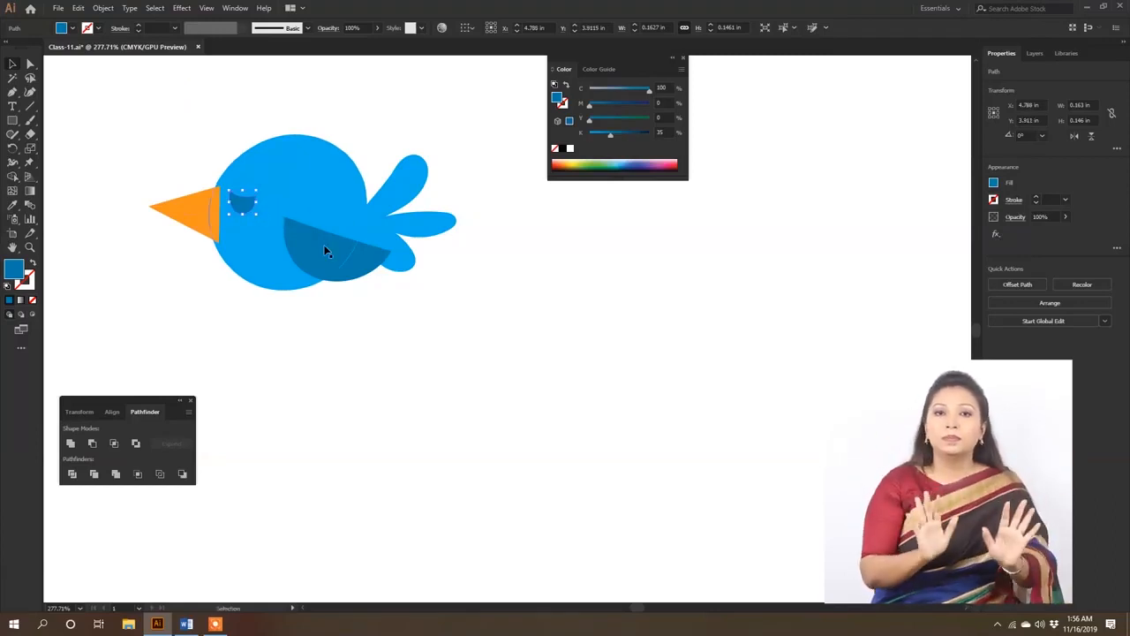
pyautogui.click(364, 393)
pyautogui.scroll(-1, 483, 416)
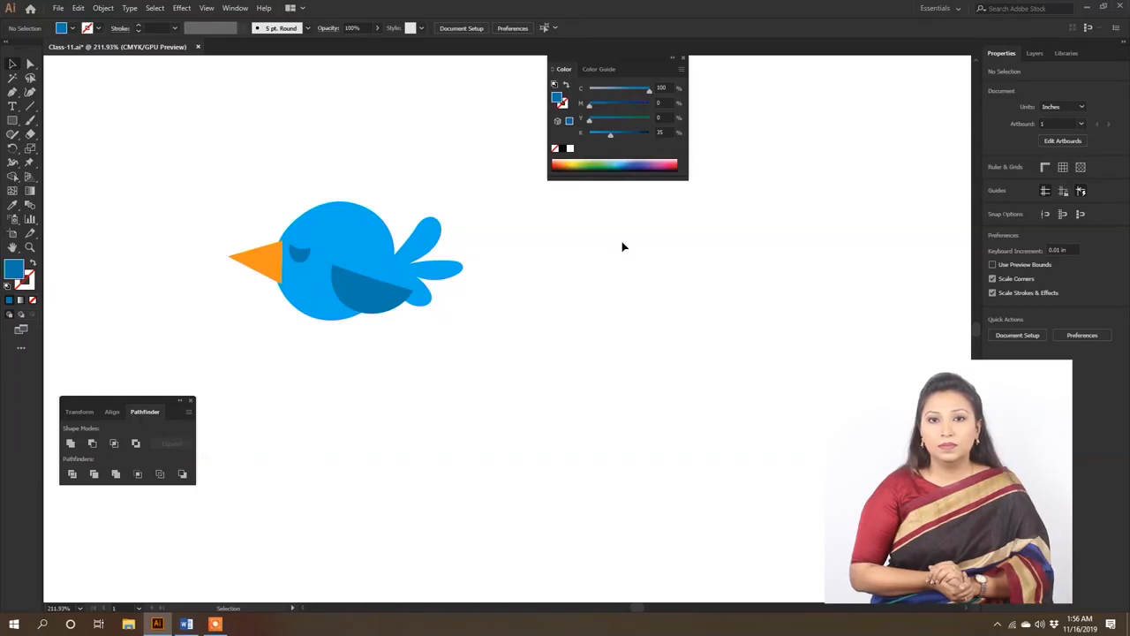
# - Show the Character settings in the empty area beyond the bird's tail and expand them to the full set of options
pyautogui.click(235, 8)
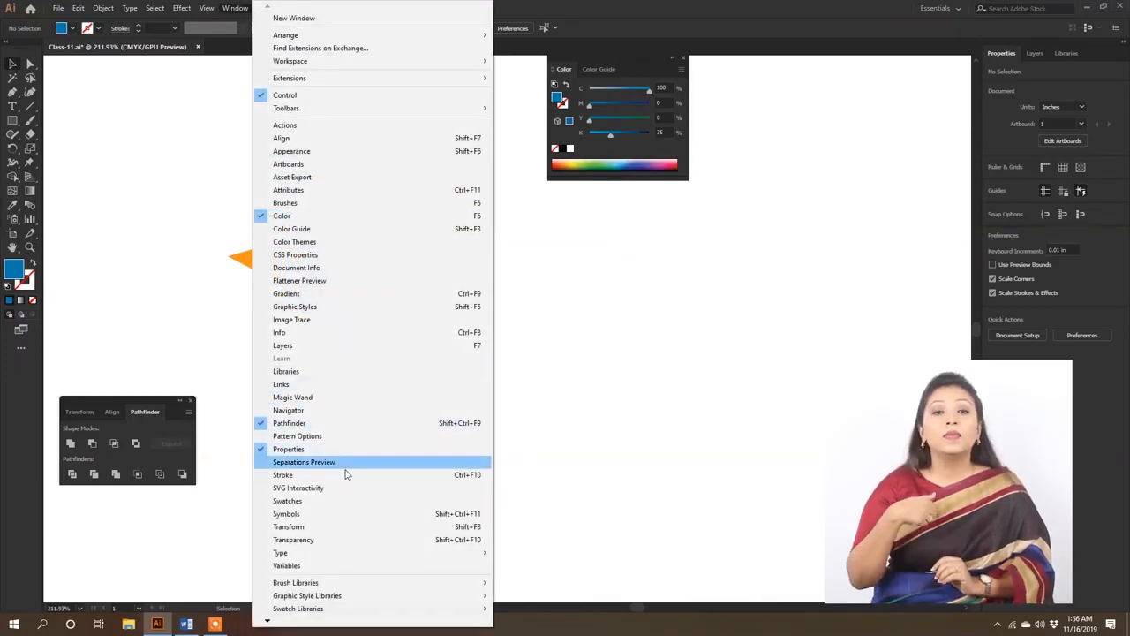
pyautogui.moveTo(330, 559)
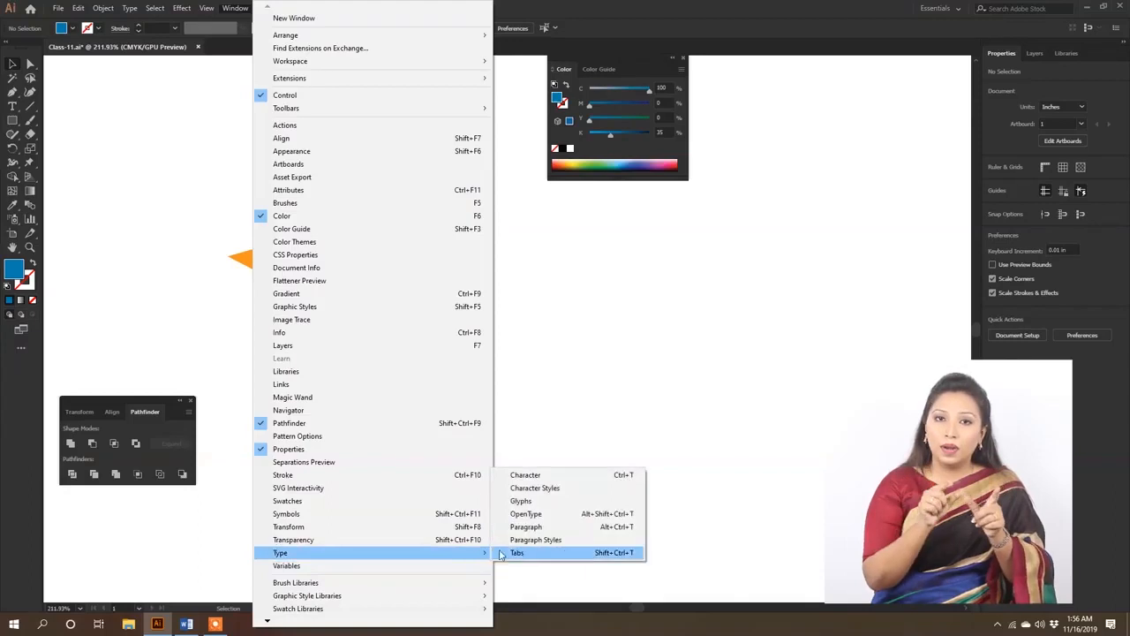
pyautogui.click(598, 478)
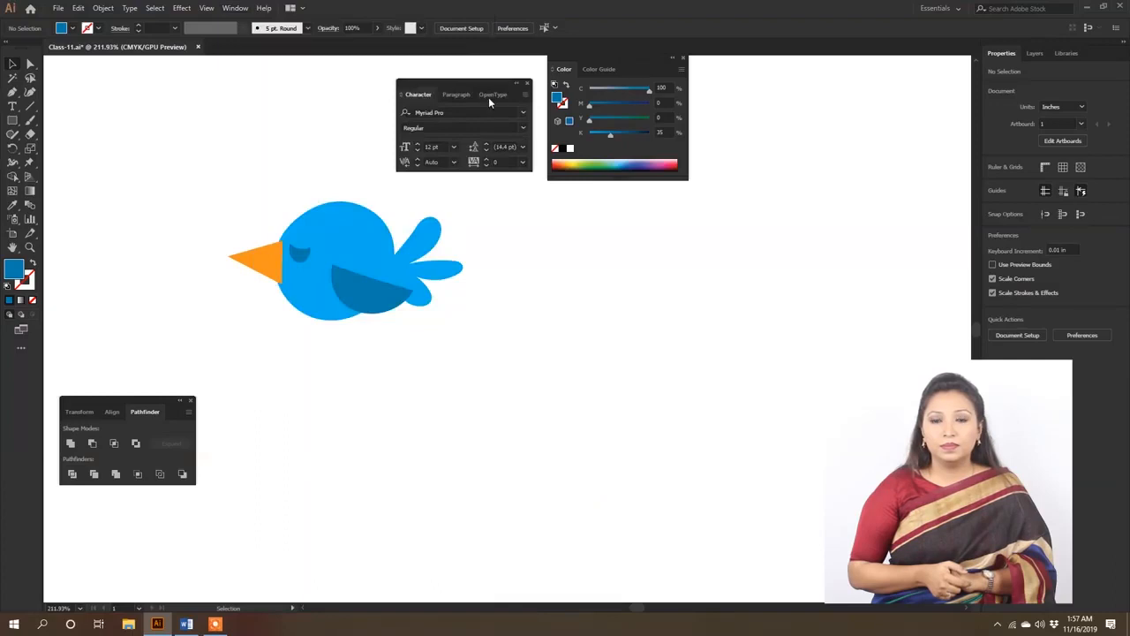
pyautogui.moveTo(485, 83); pyautogui.dragTo(673, 247)
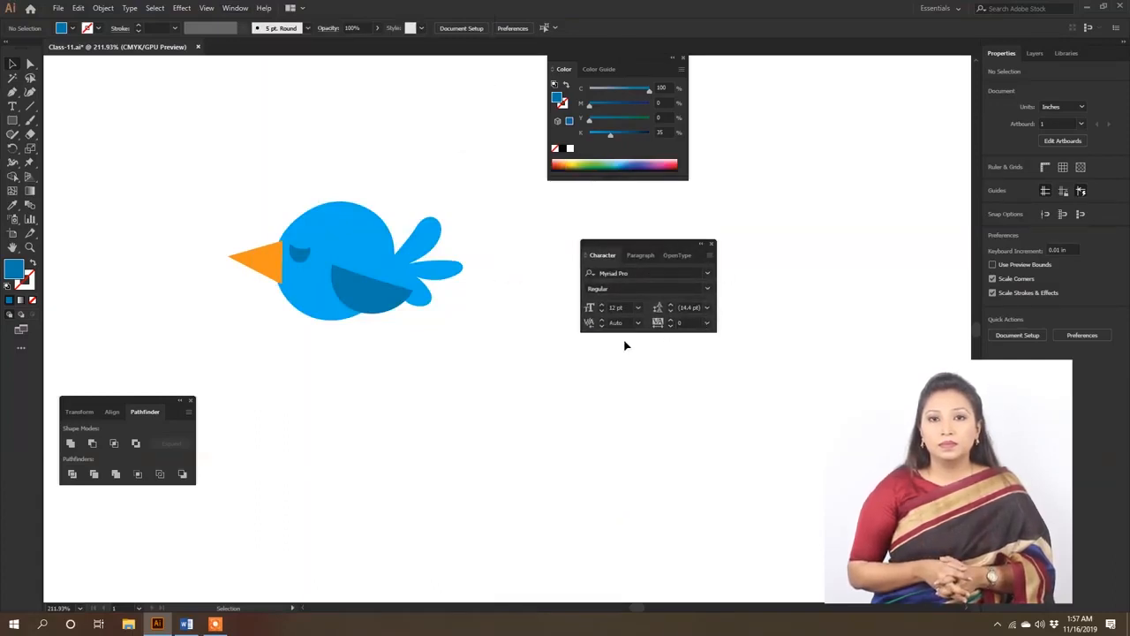
pyautogui.click(710, 256)
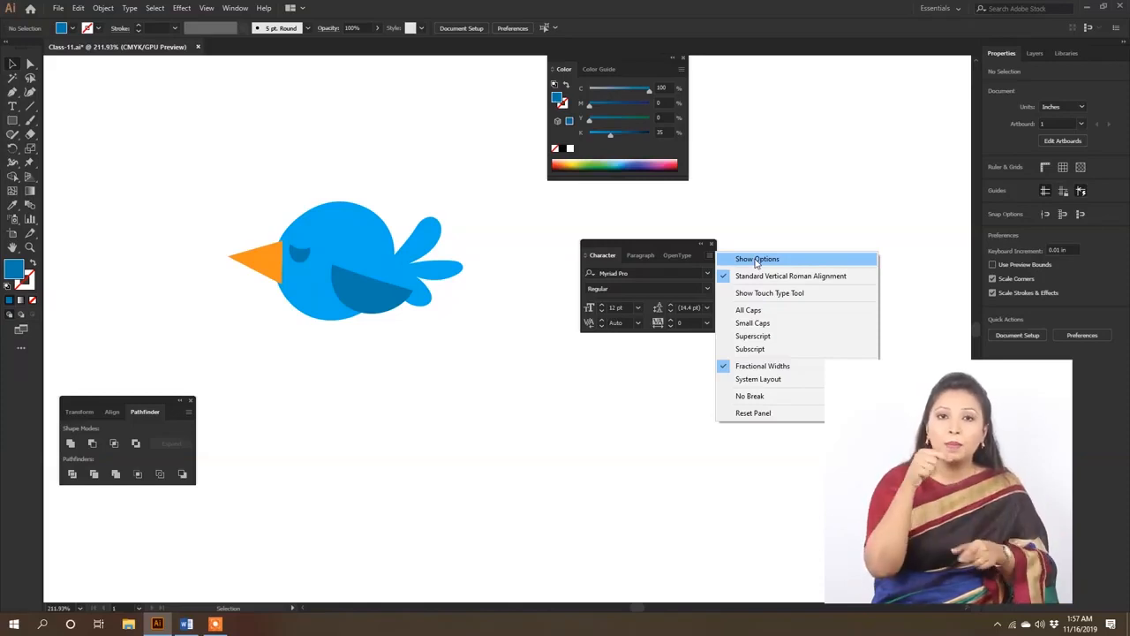
pyautogui.click(756, 260)
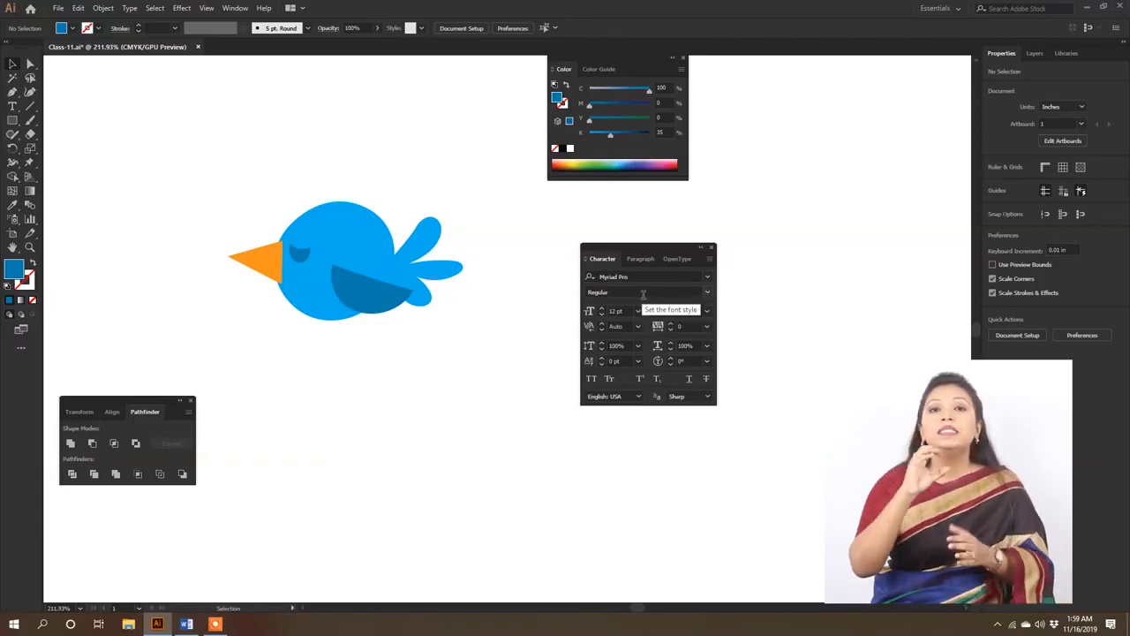
# - Examine the available font style, kerning and anti-aliasing choices in the Character settings
pyautogui.click(707, 293)
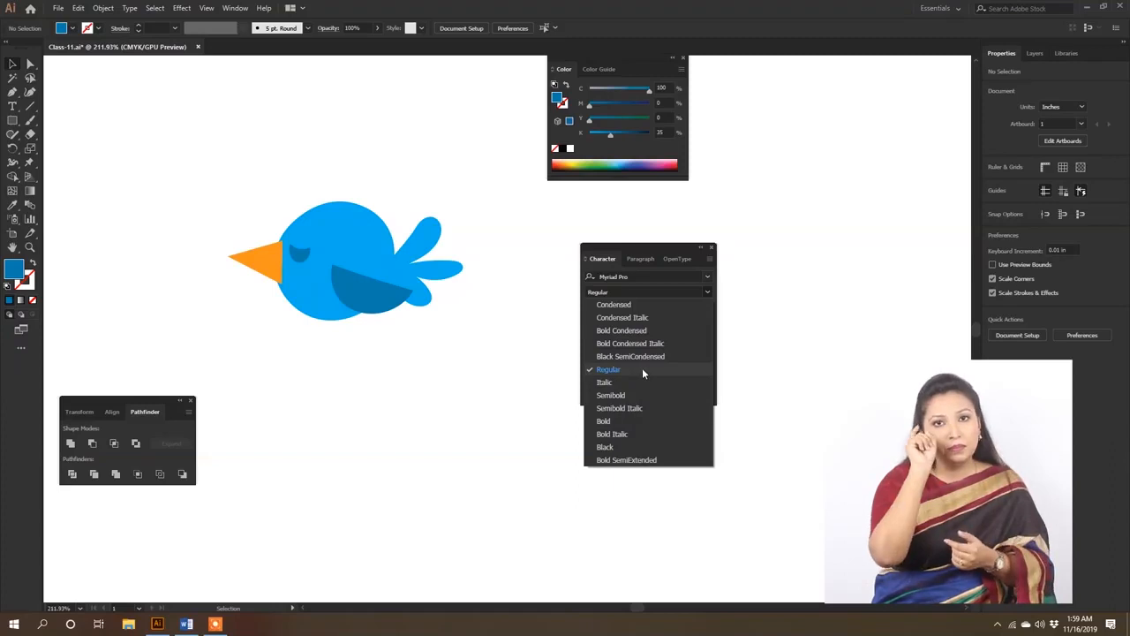
pyautogui.click(709, 284)
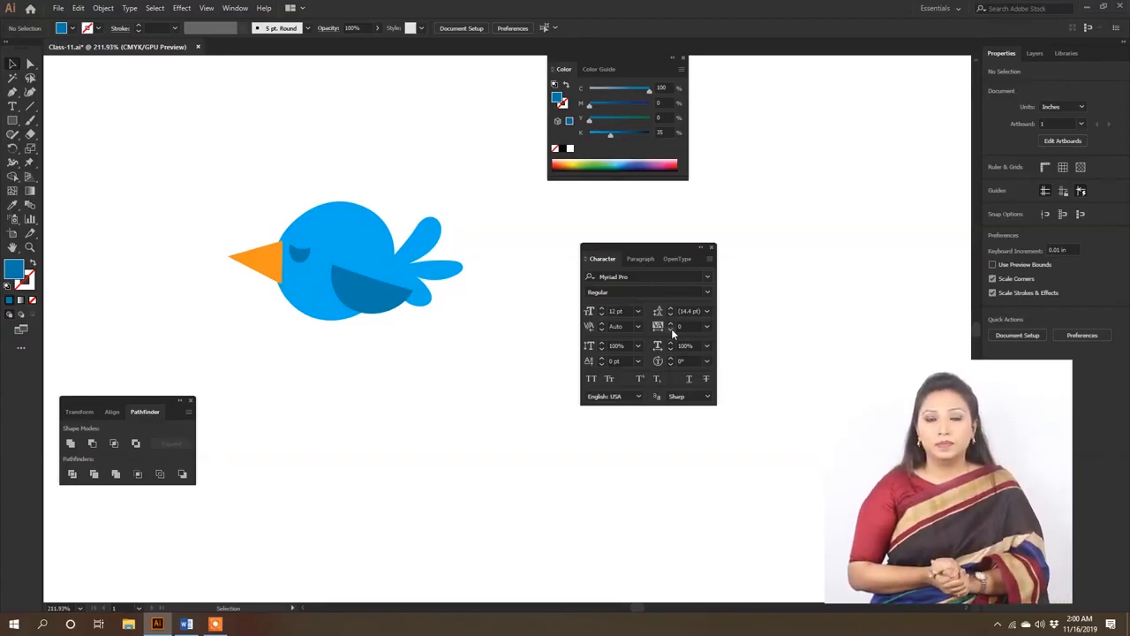
pyautogui.click(635, 327)
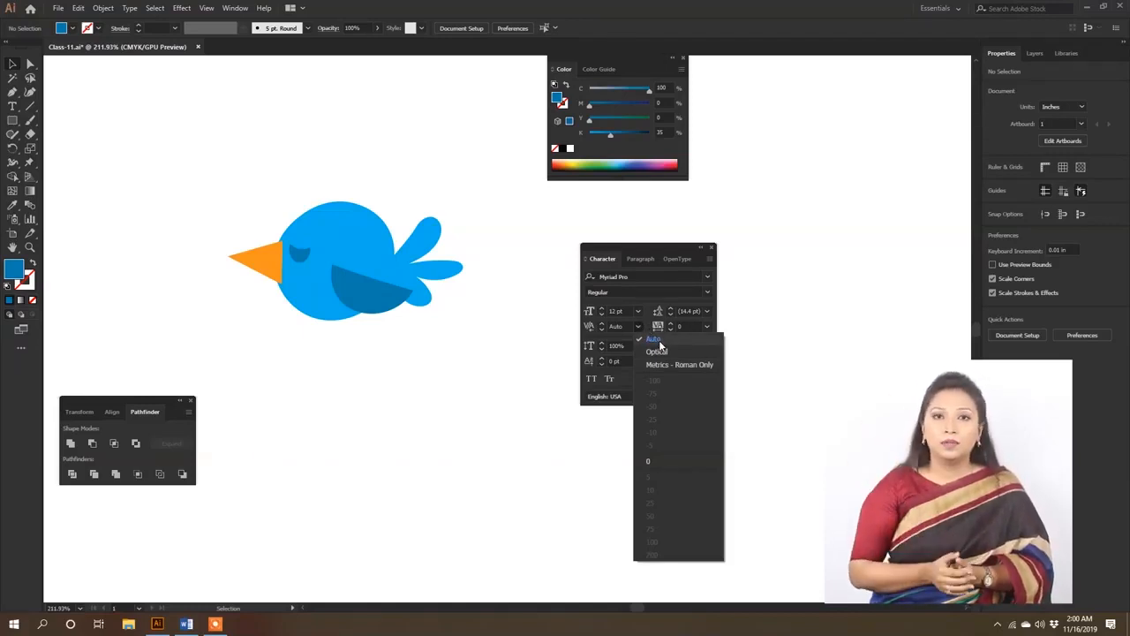
pyautogui.click(638, 324)
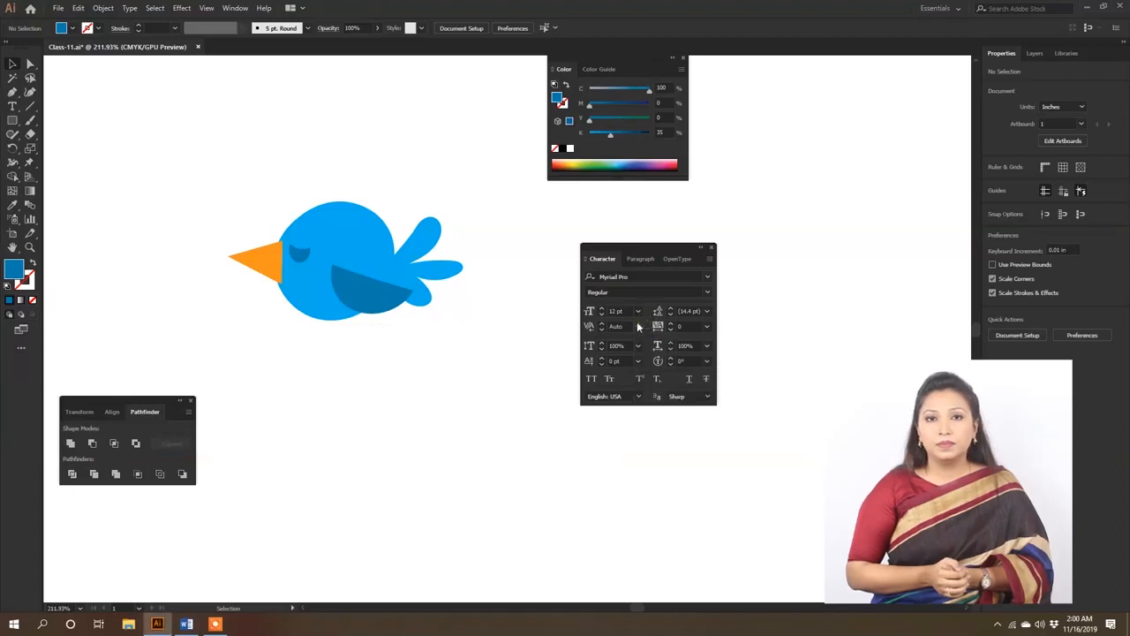
pyautogui.click(638, 325)
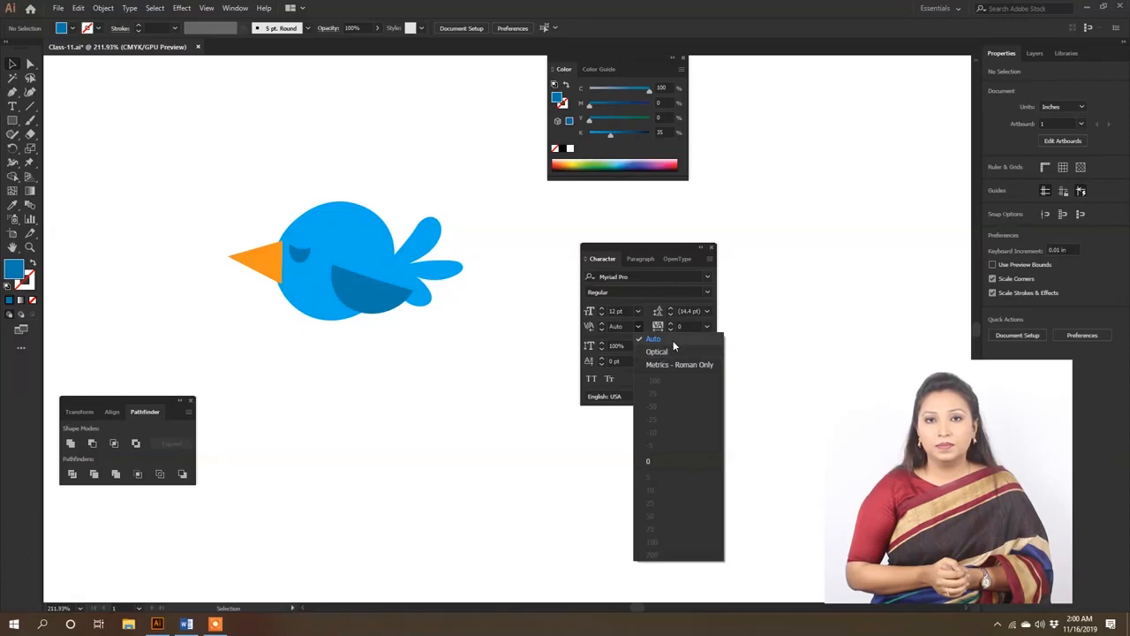
pyautogui.click(673, 340)
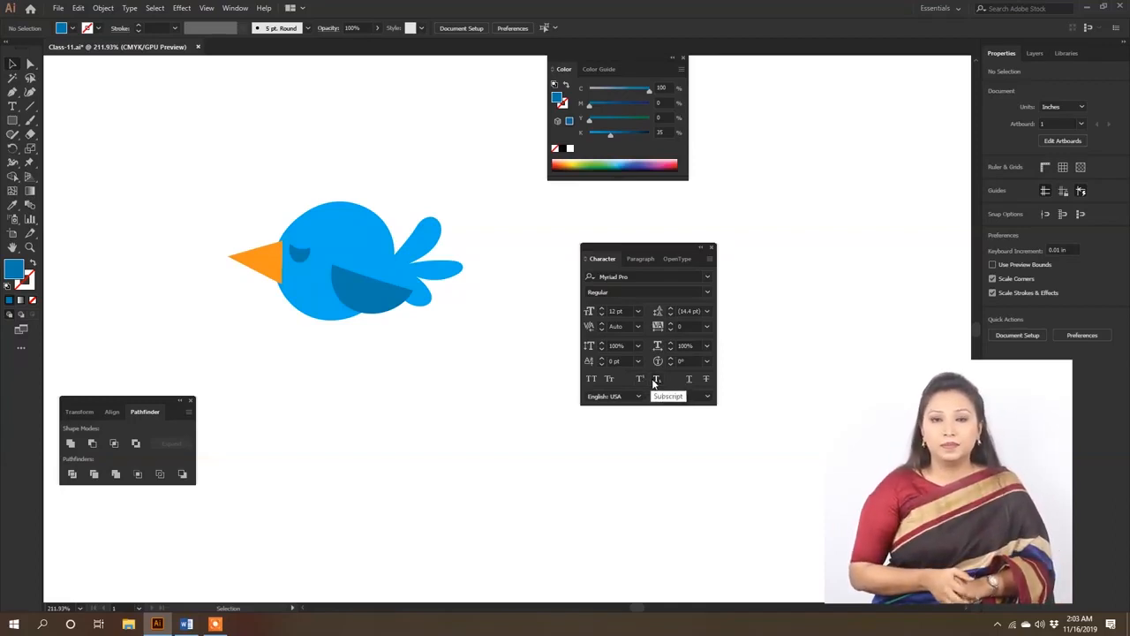
pyautogui.click(703, 398)
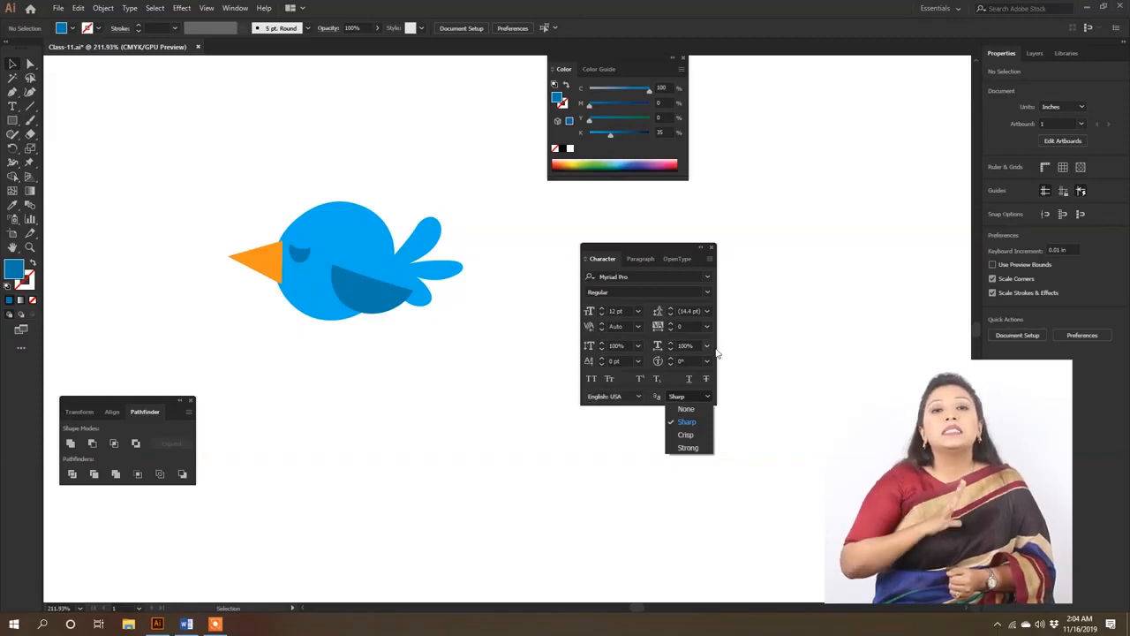
pyautogui.click(706, 397)
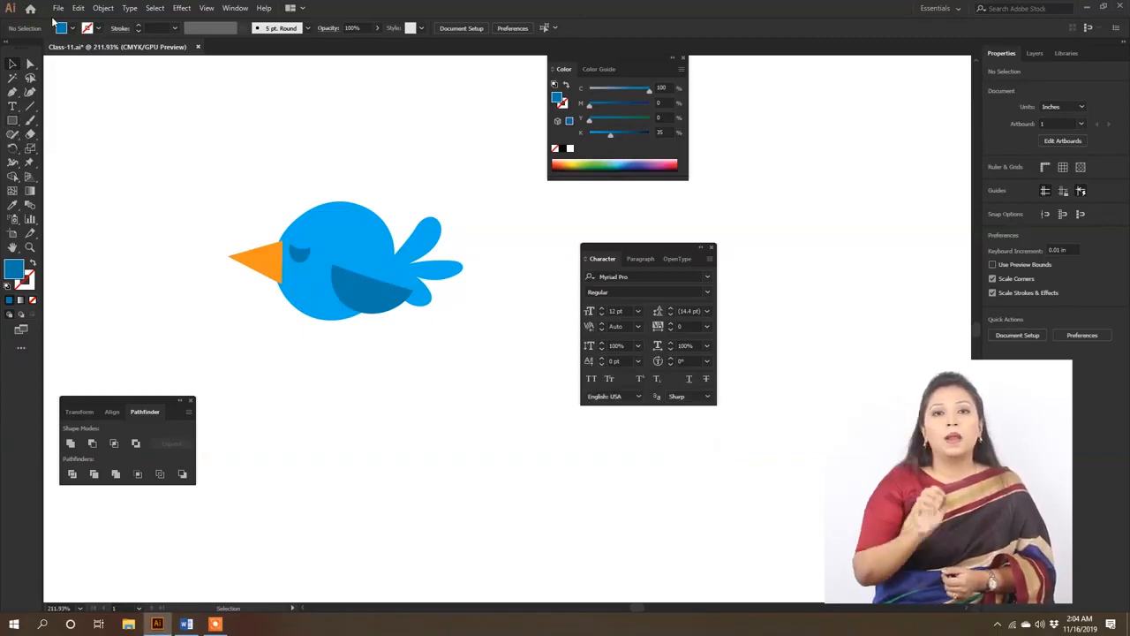
# - Add the point text "I love Bangladesh" below the bird with the Type tool
pyautogui.click(15, 107)
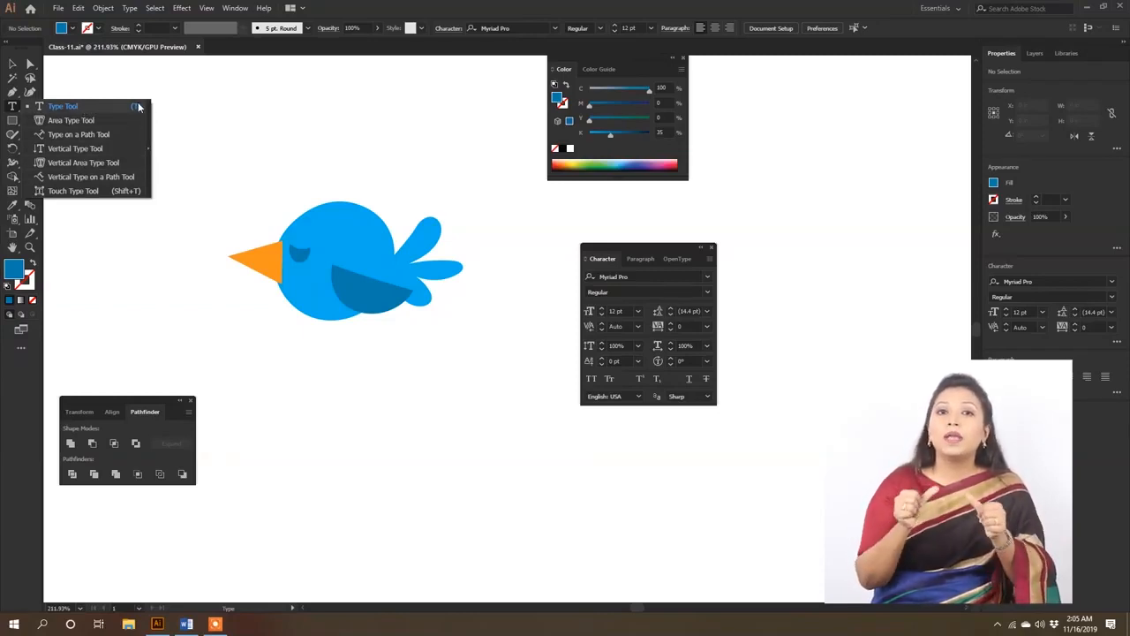
pyautogui.click(102, 107)
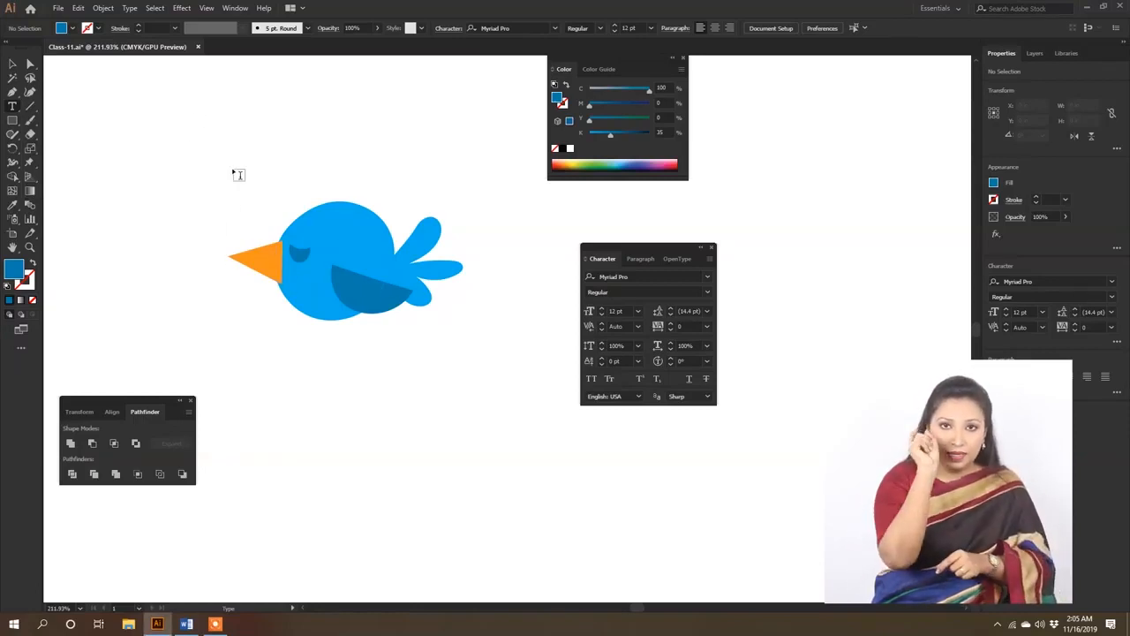
pyautogui.click(281, 382)
pyautogui.write('I love ')
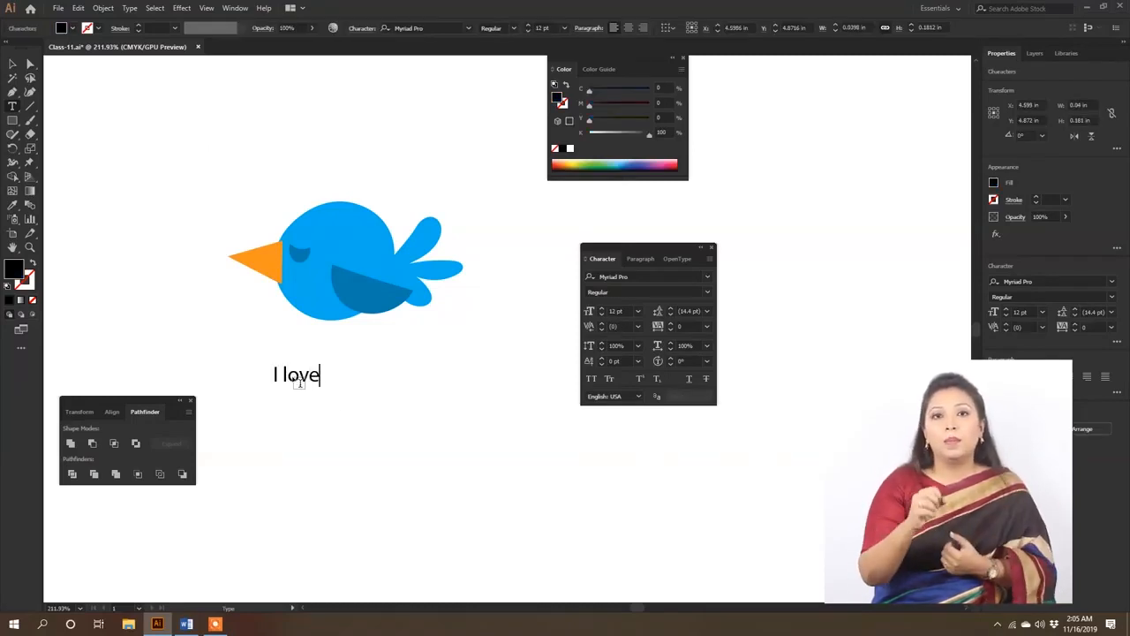
pyautogui.write('Ban')
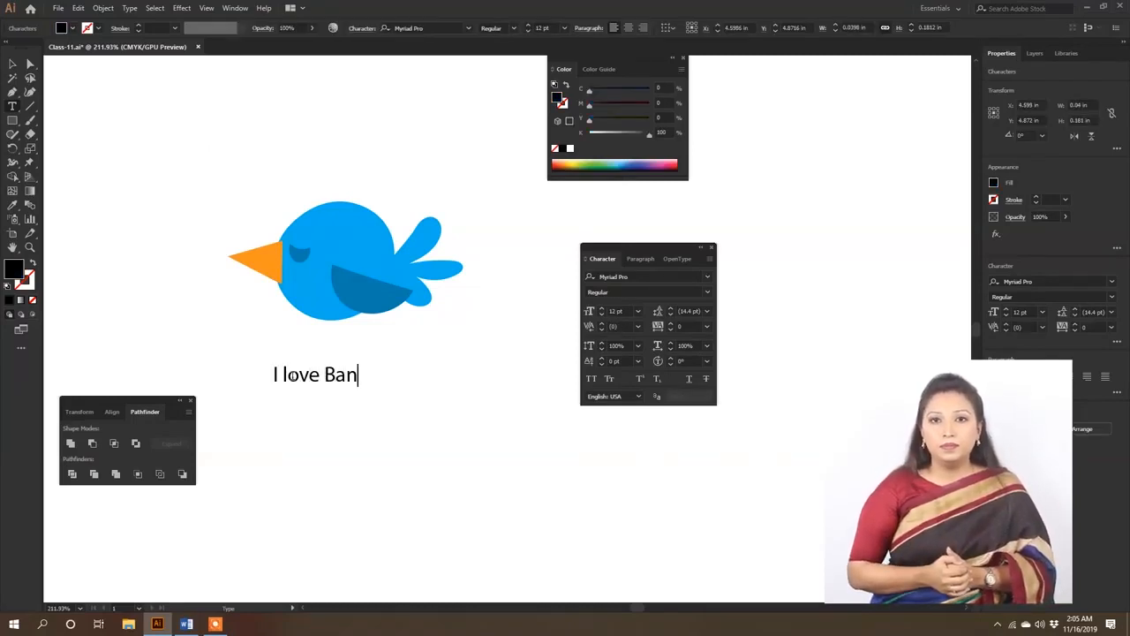
pyautogui.write('gladesh')
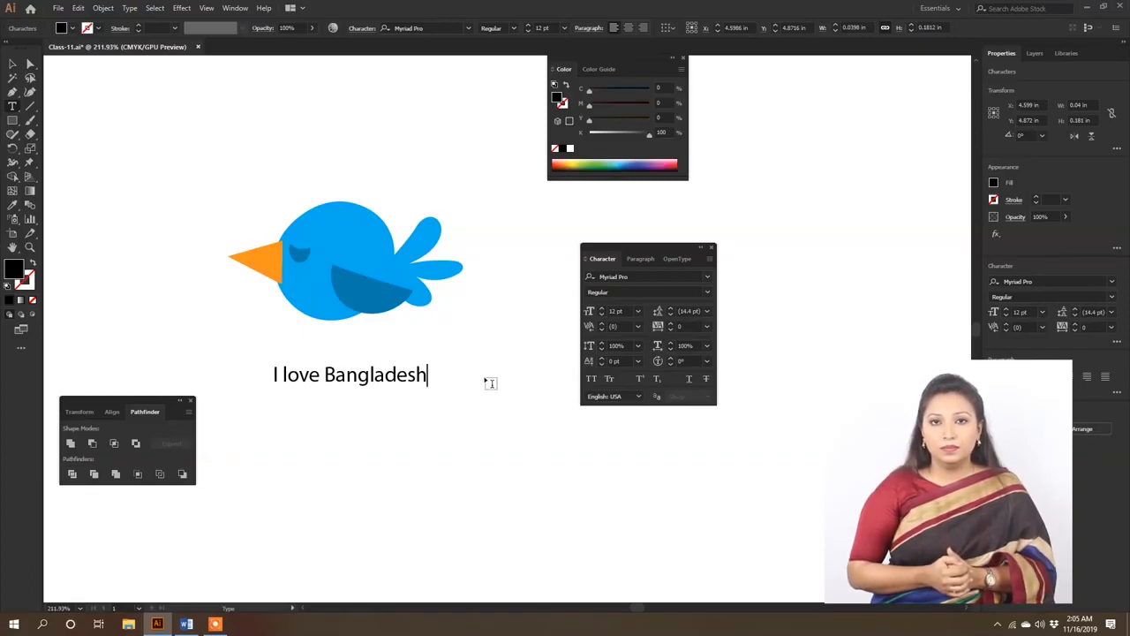
pyautogui.press('Escape')
# - Draw a text box about 0.70 by 0.90 in below the first text line and fill it with "I love Bangladesh"
pyautogui.moveTo(267, 432); pyautogui.dragTo(364, 550)
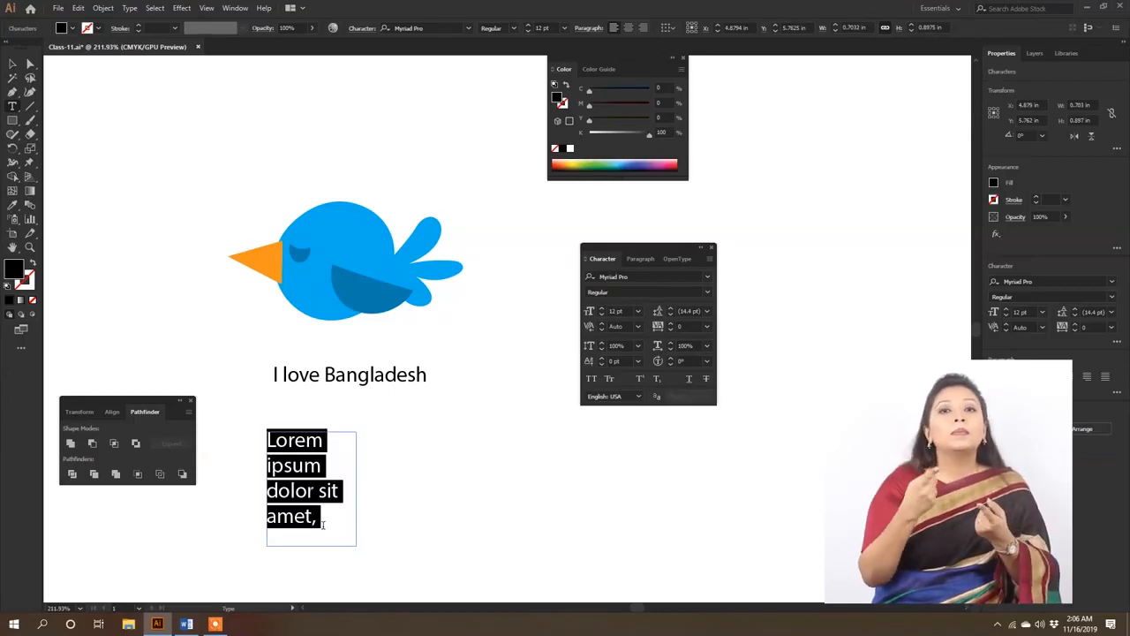
pyautogui.write('I love Bangla')
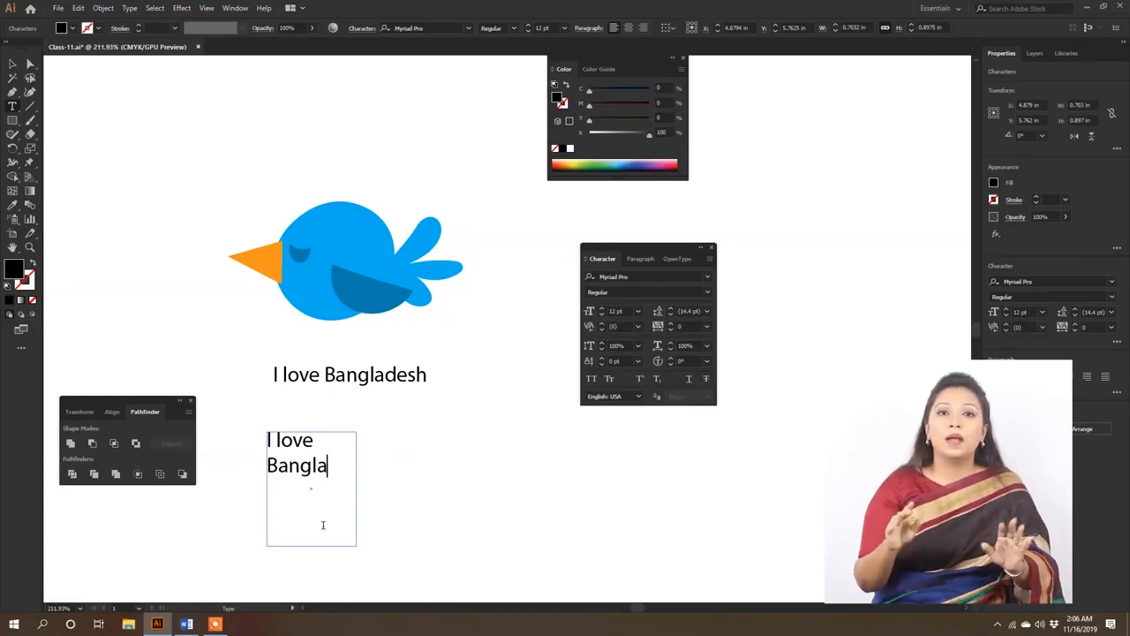
pyautogui.write('desh')
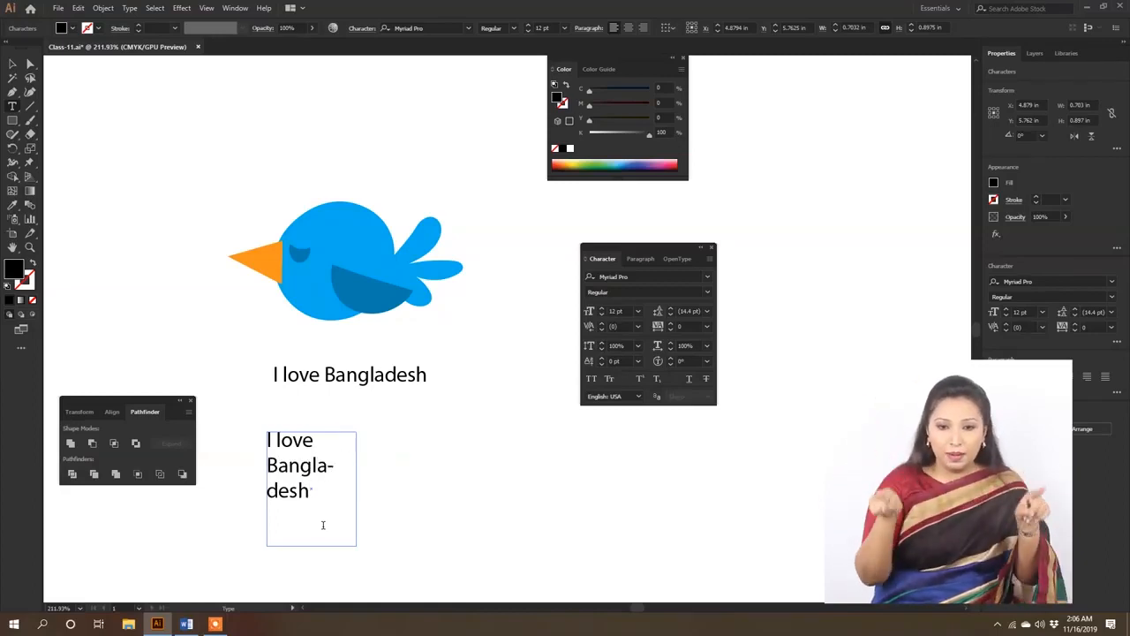
pyautogui.press('Escape')
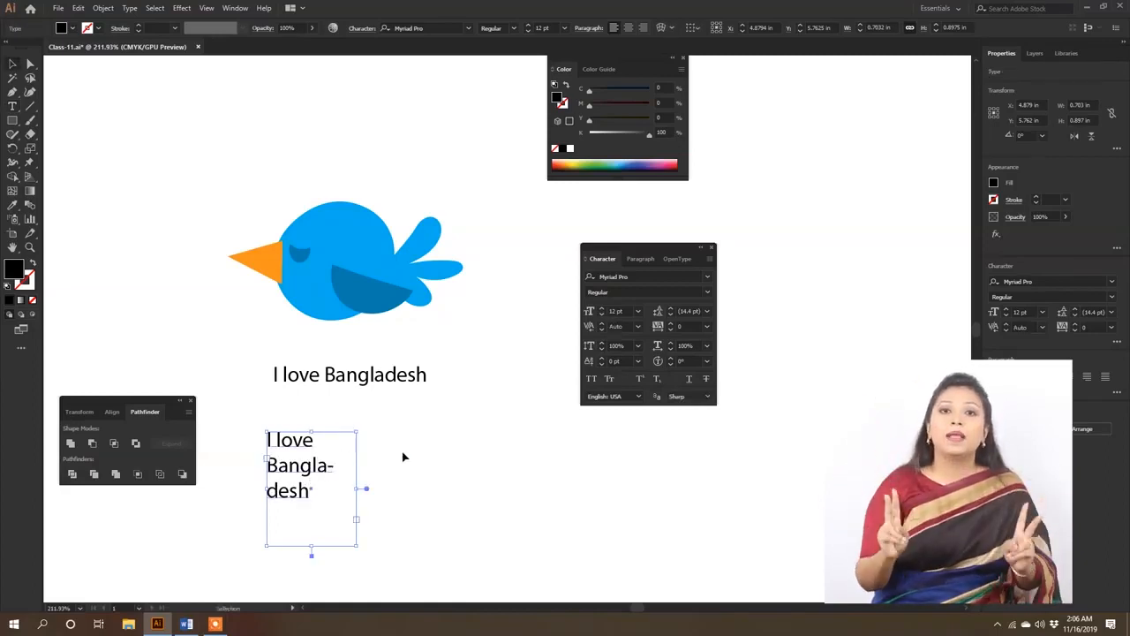
# - Draw a rectangle about 1.30 by 0.84 in beside the small text box and turn it into area type with placeholder text
pyautogui.doubleClick(304, 455)
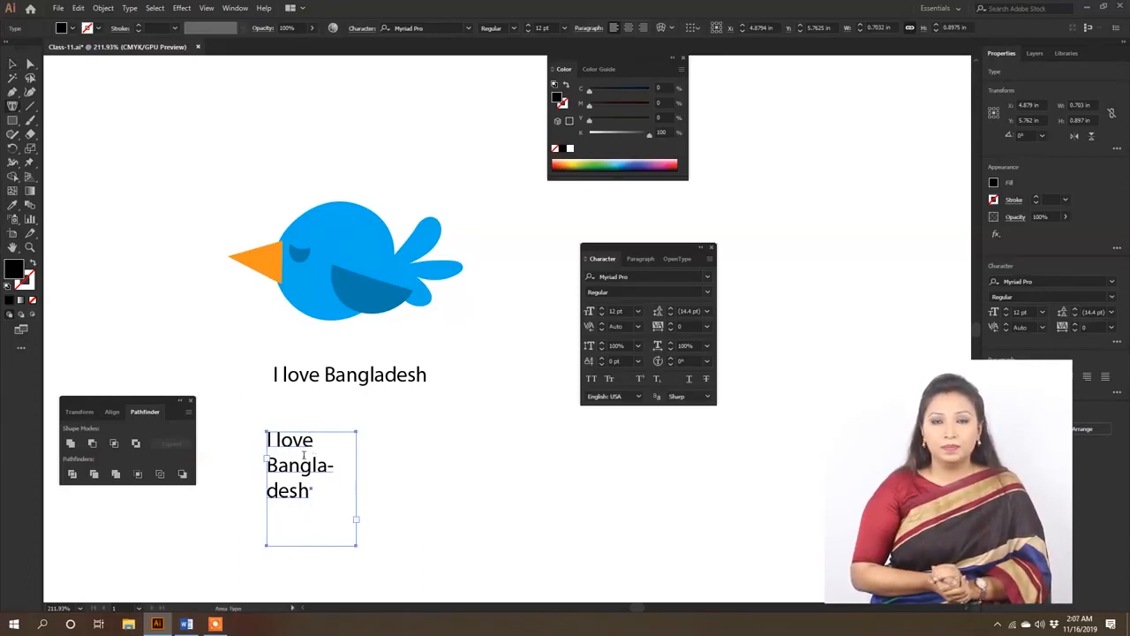
pyautogui.click(13, 124)
pyautogui.moveTo(424, 441); pyautogui.dragTo(587, 548)
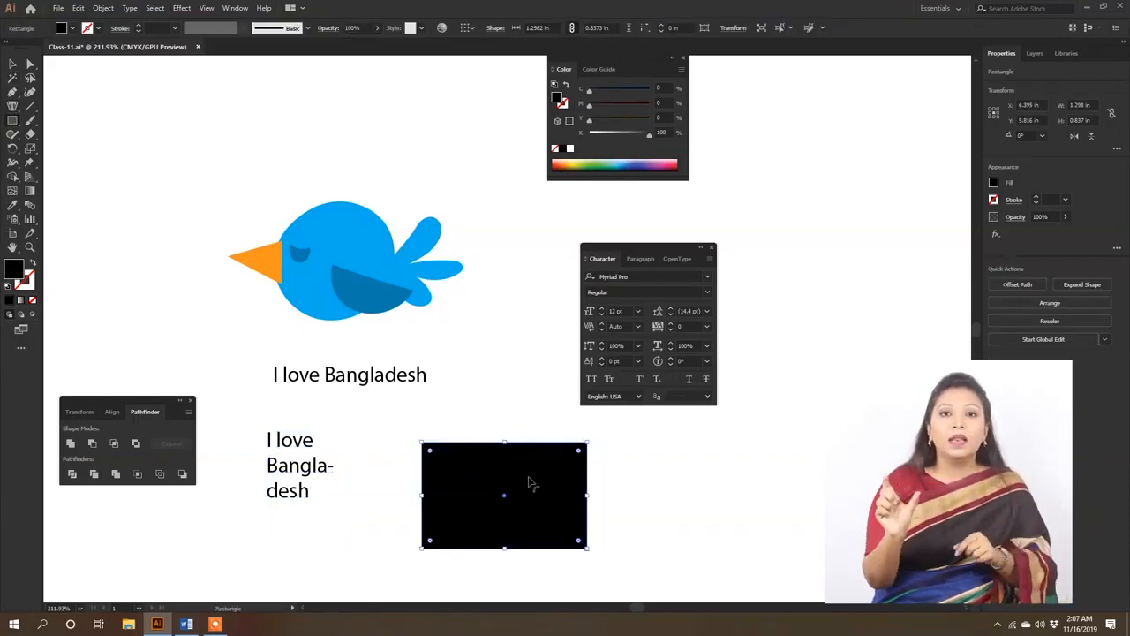
pyautogui.click(12, 106)
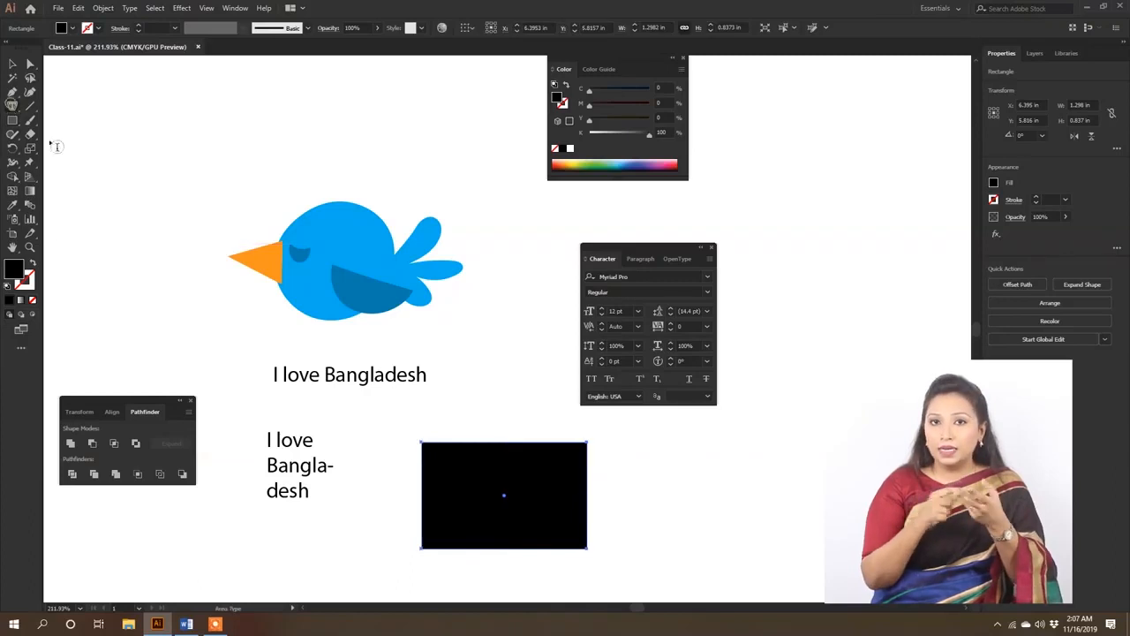
pyautogui.click(430, 448)
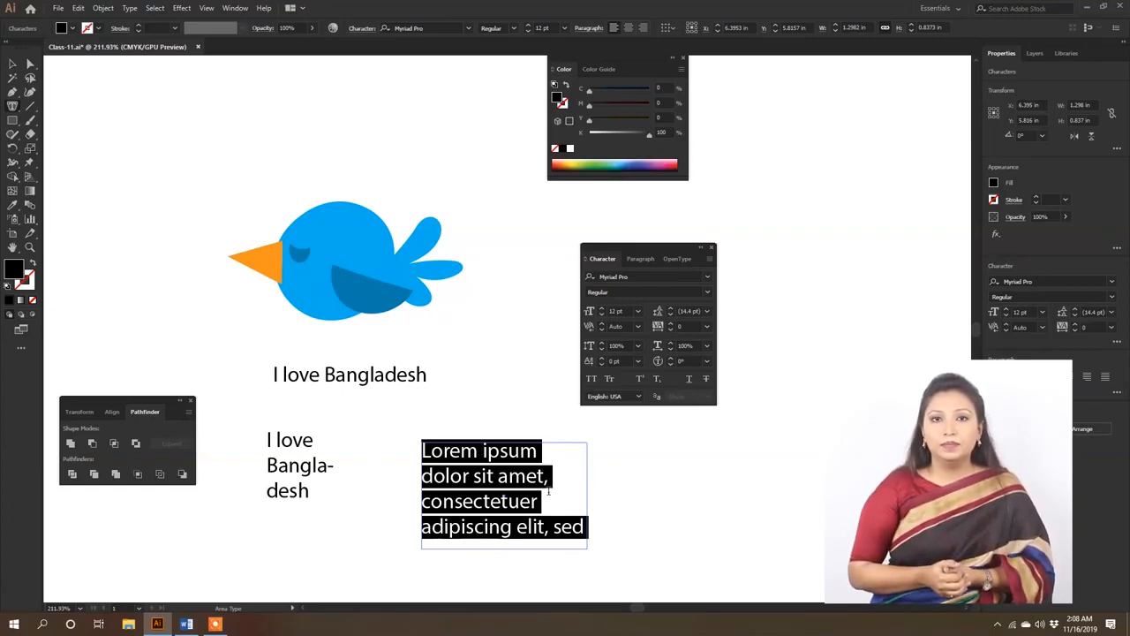
pyautogui.press('Escape')
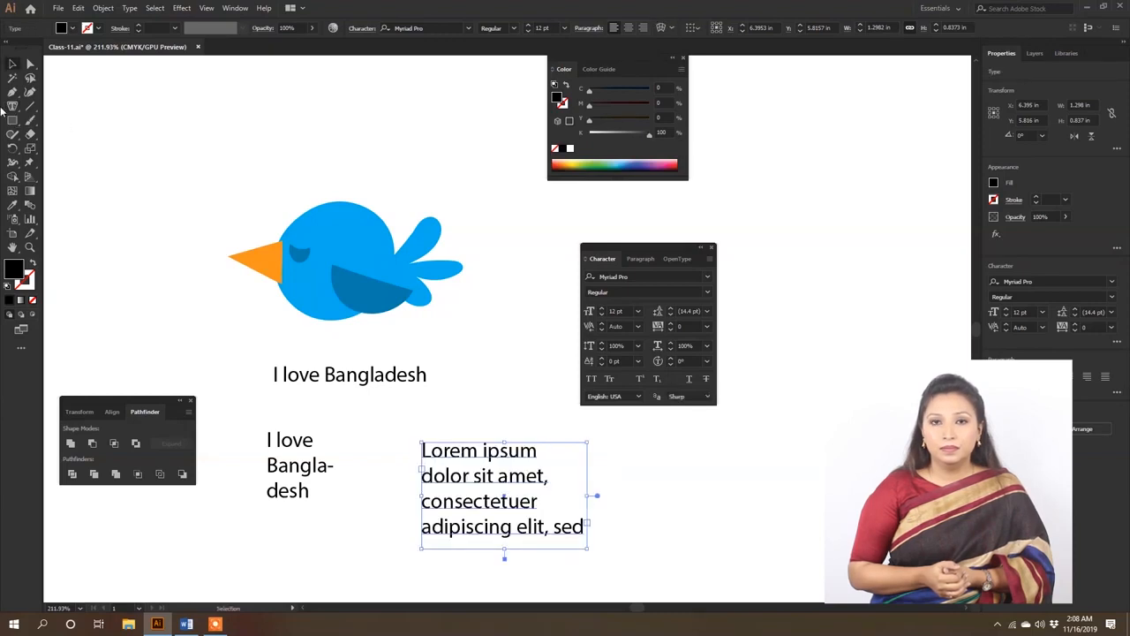
# - Draw a text box about 1.60 by 1.18 in, filled with placeholder text, in the empty space above the bird's beak
pyautogui.click(12, 106)
pyautogui.moveTo(81, 77); pyautogui.dragTo(285, 228)
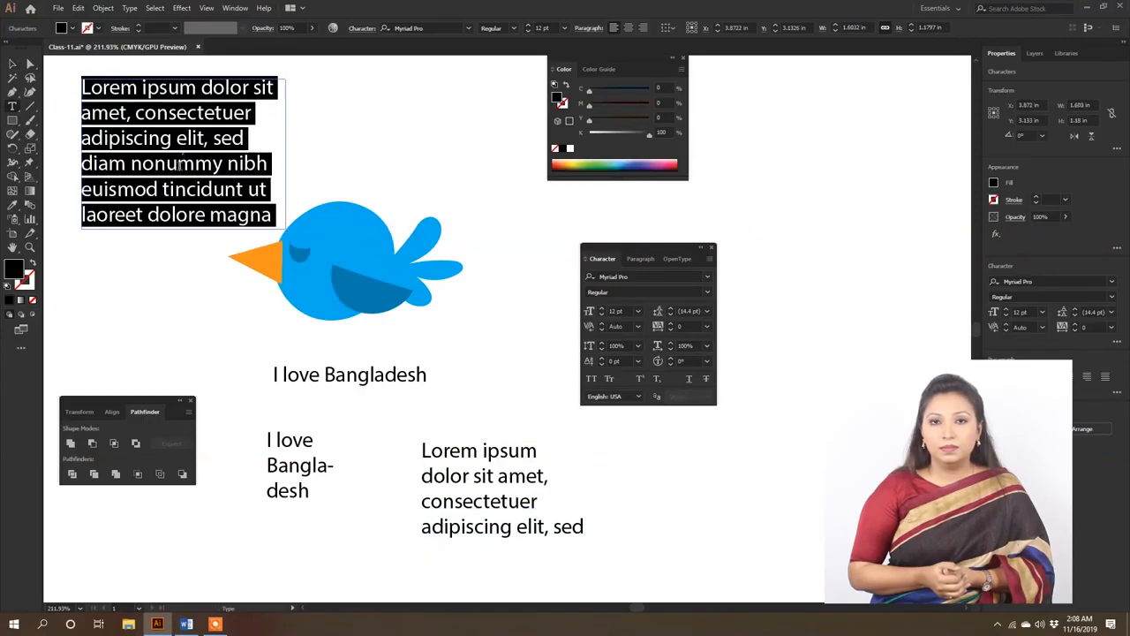
pyautogui.press('Escape')
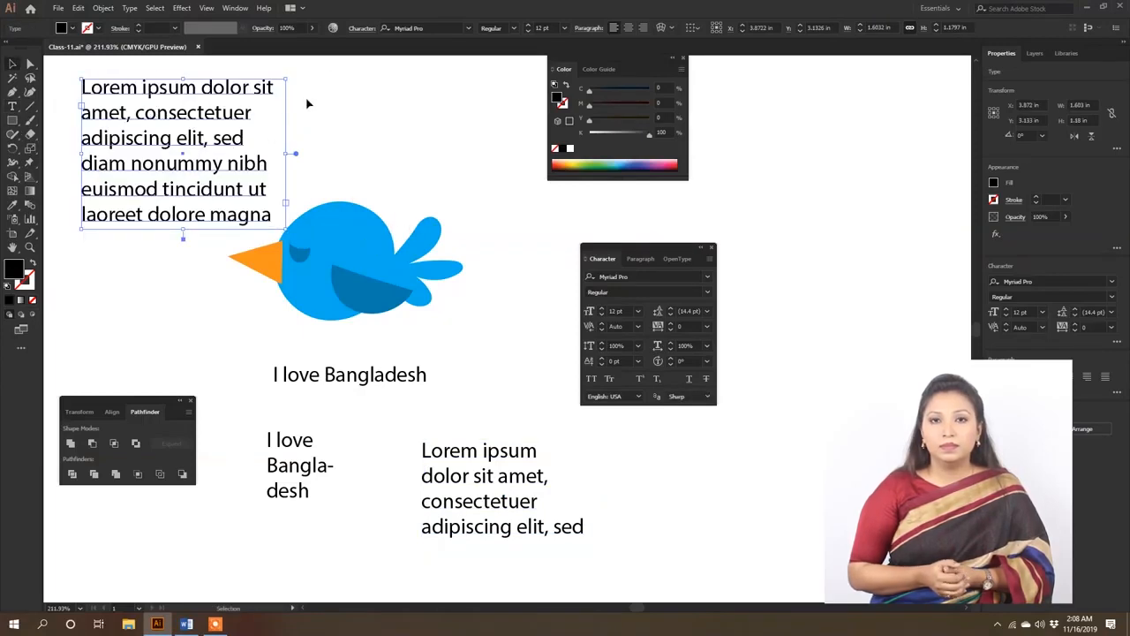
# - Resize the placeholder text box above the bird to about 3.07 by 0.82 in and convert it to point type
pyautogui.moveTo(286, 154); pyautogui.dragTo(482, 133)
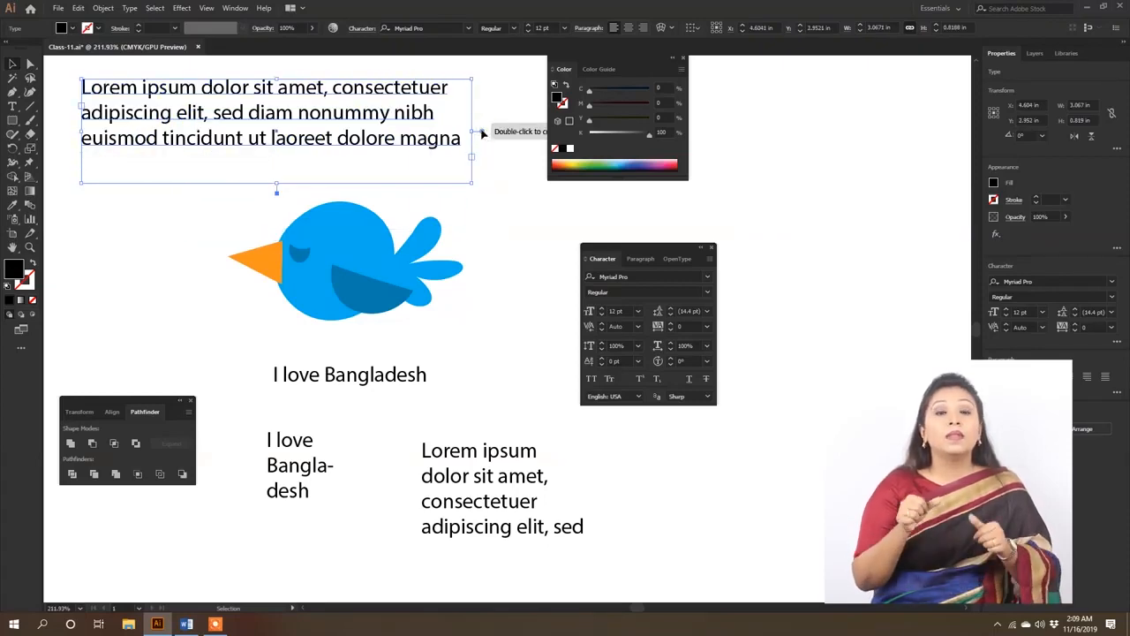
pyautogui.doubleClick(482, 132)
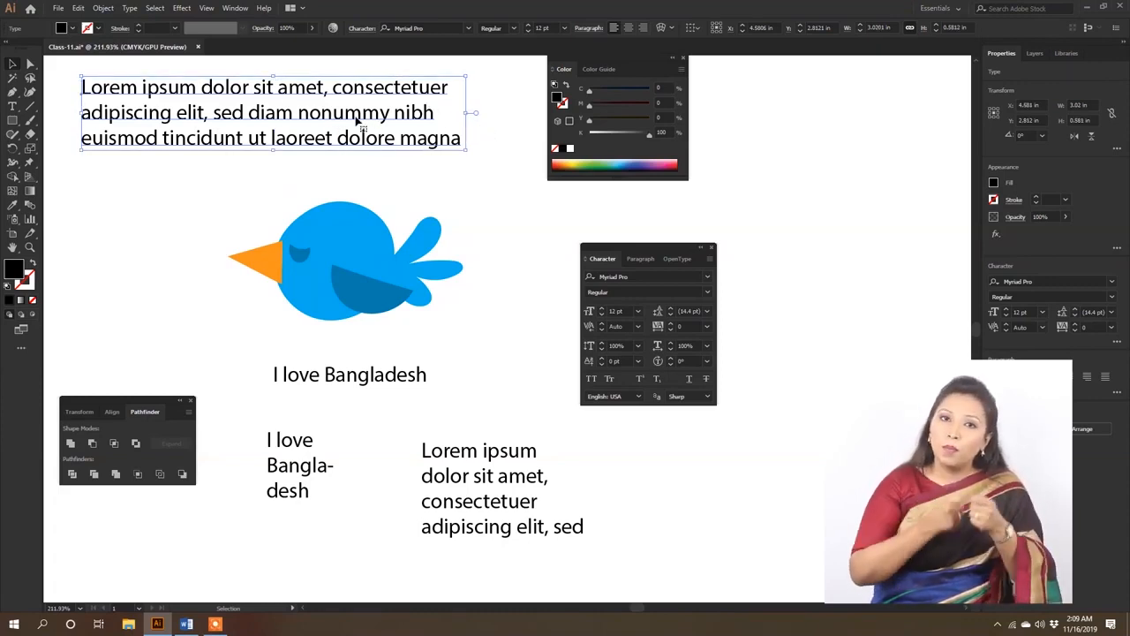
# - End the "I love Bangladesh" line below the bird with a full stop and remove the two text boxes beneath it
pyautogui.click(393, 376)
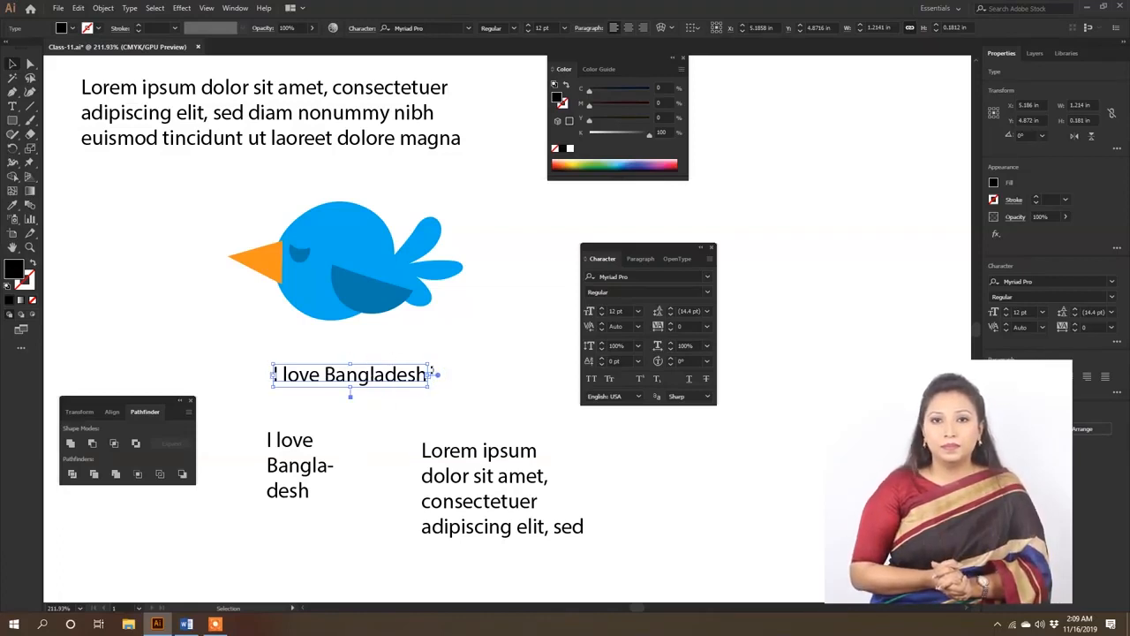
pyautogui.moveTo(350, 388); pyautogui.dragTo(350, 425)
pyautogui.doubleClick(375, 375)
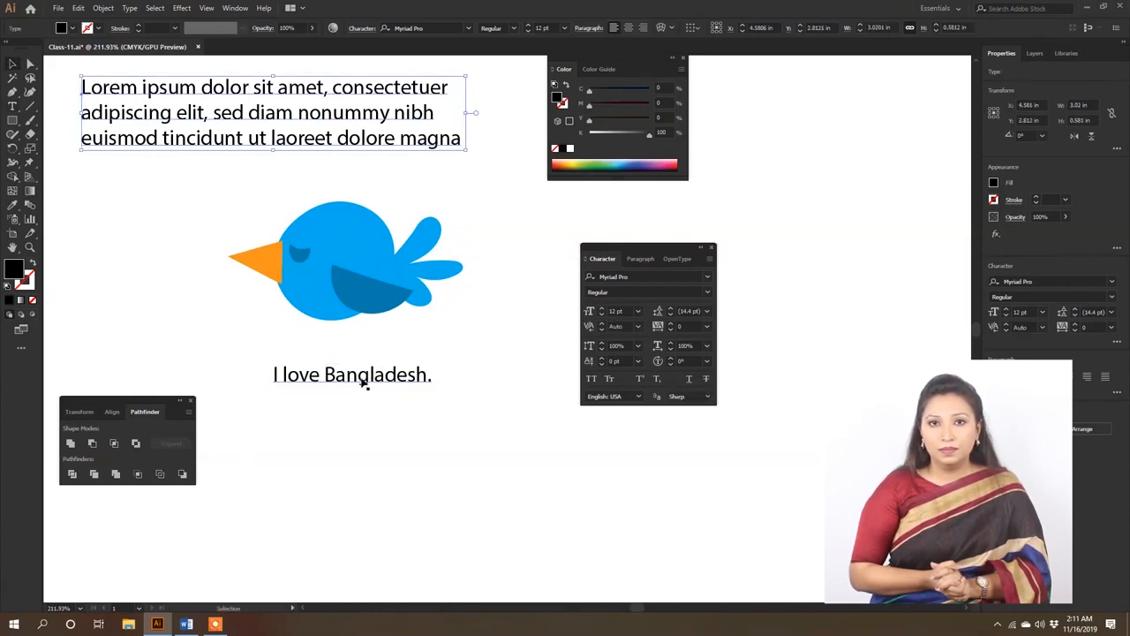
# - Move the "I love Bangladesh." line about 0.29 in further down from the bird
pyautogui.click(392, 379)
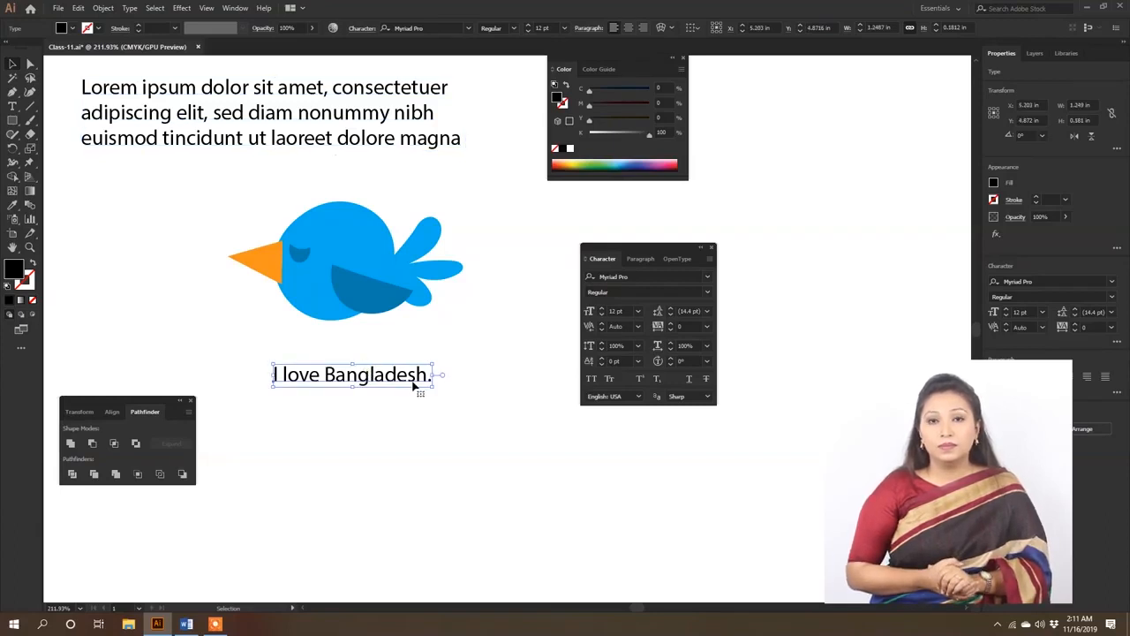
pyautogui.moveTo(382, 386); pyautogui.dragTo(394, 423)
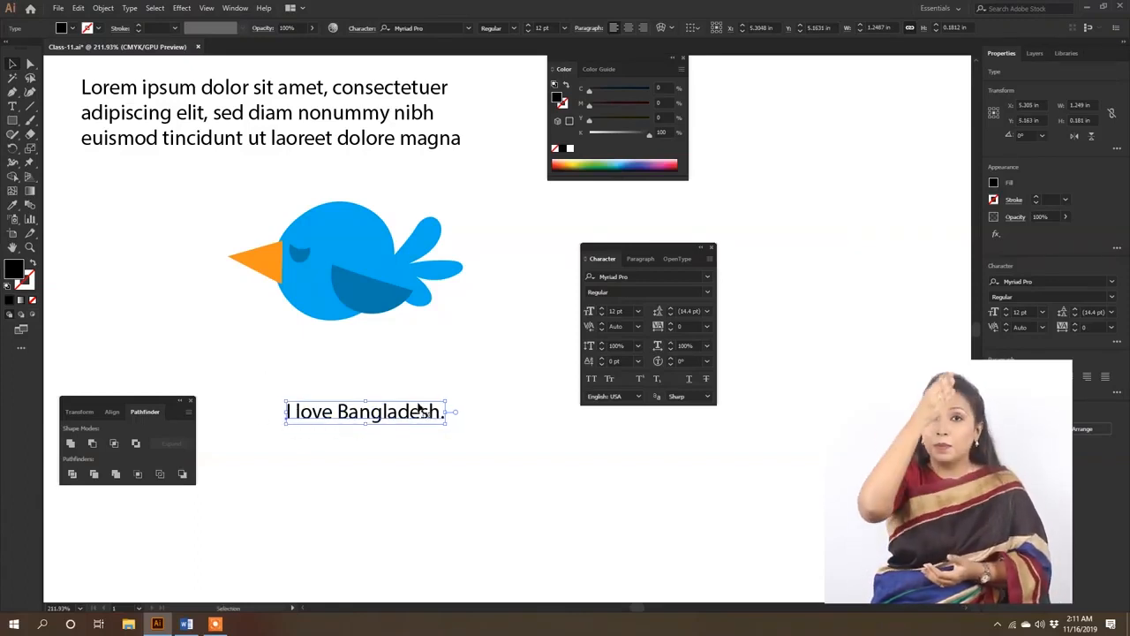
pyautogui.moveTo(386, 423); pyautogui.dragTo(436, 362)
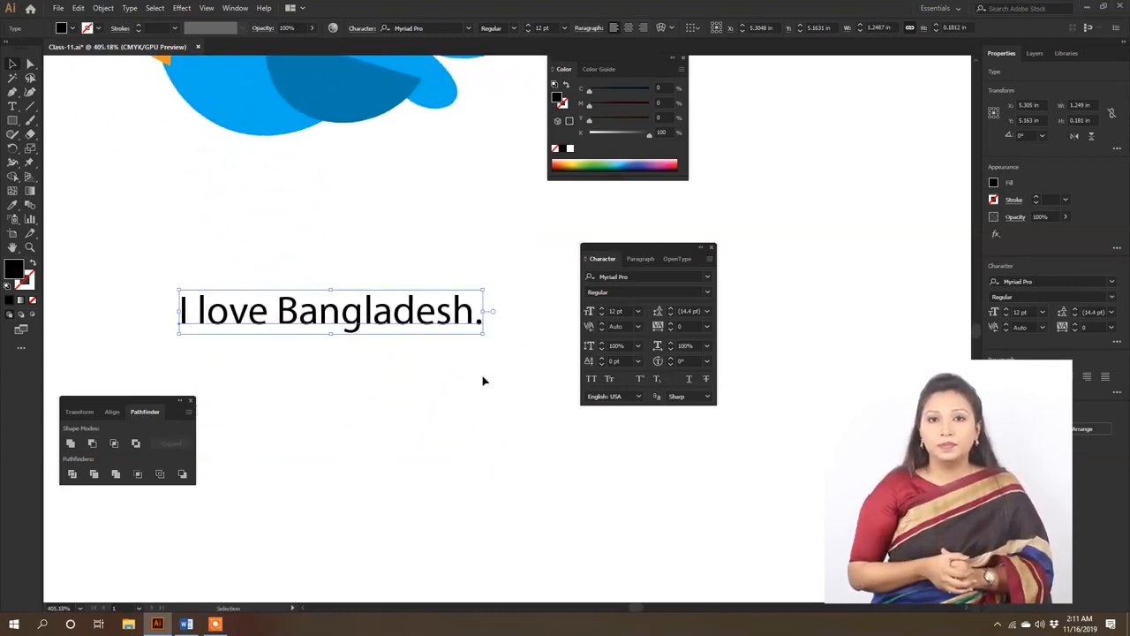
# - Try a vertical scale of 200% on the "I love Bangladesh." line
pyautogui.click(616, 345)
pyautogui.write('200')
pyautogui.press('Return')
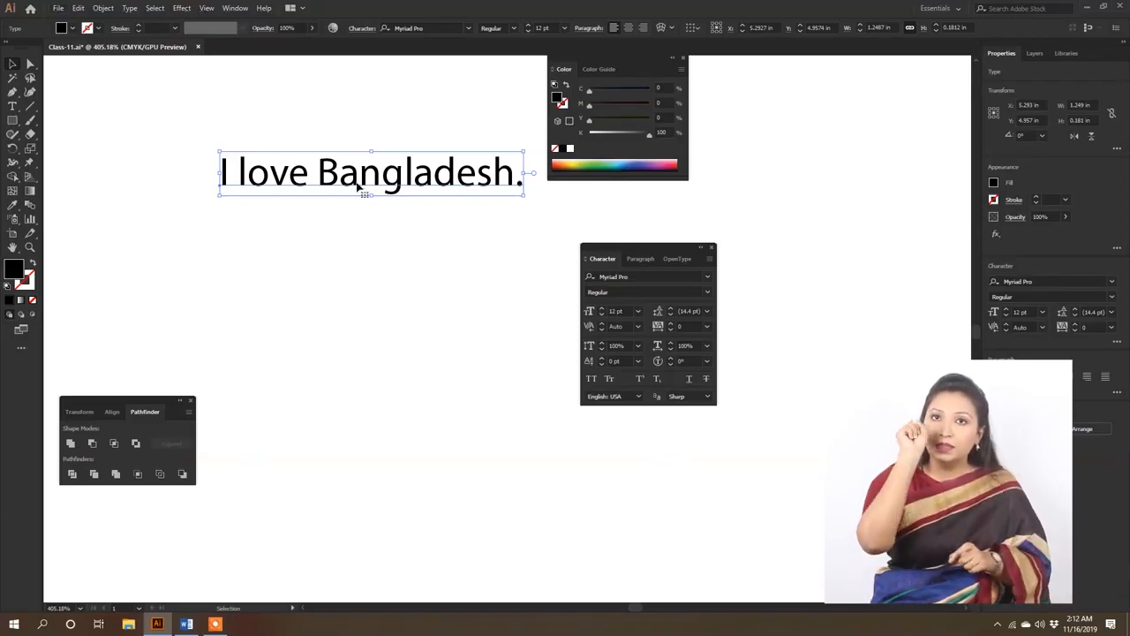
# - Copy the "I love Bangladesh." line about 0.31 in downward and repeat the copy until four evenly spaced lines stand below the bird
pyautogui.moveTo(357, 181); pyautogui.dragTo(374, 262)
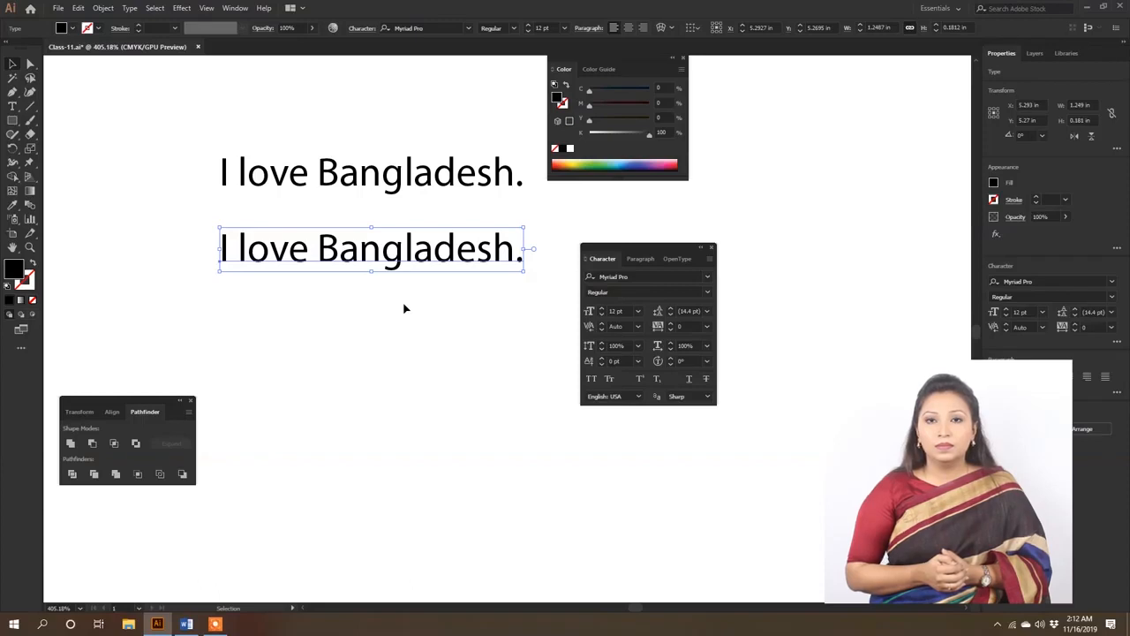
pyautogui.press('a')
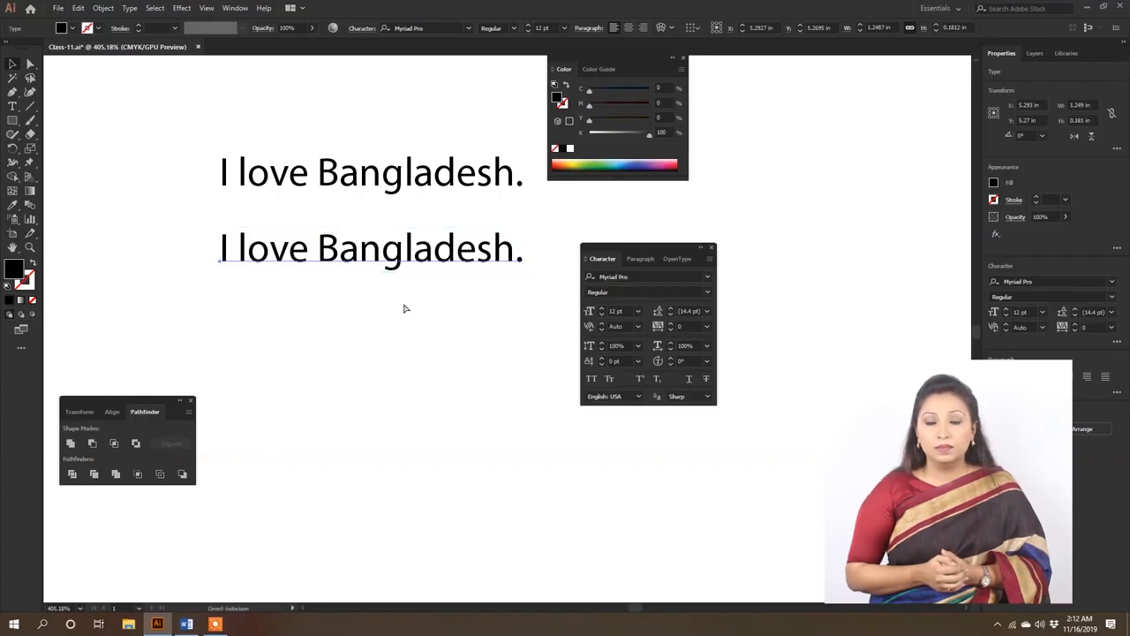
pyautogui.hotkey('ctrl', 'd')
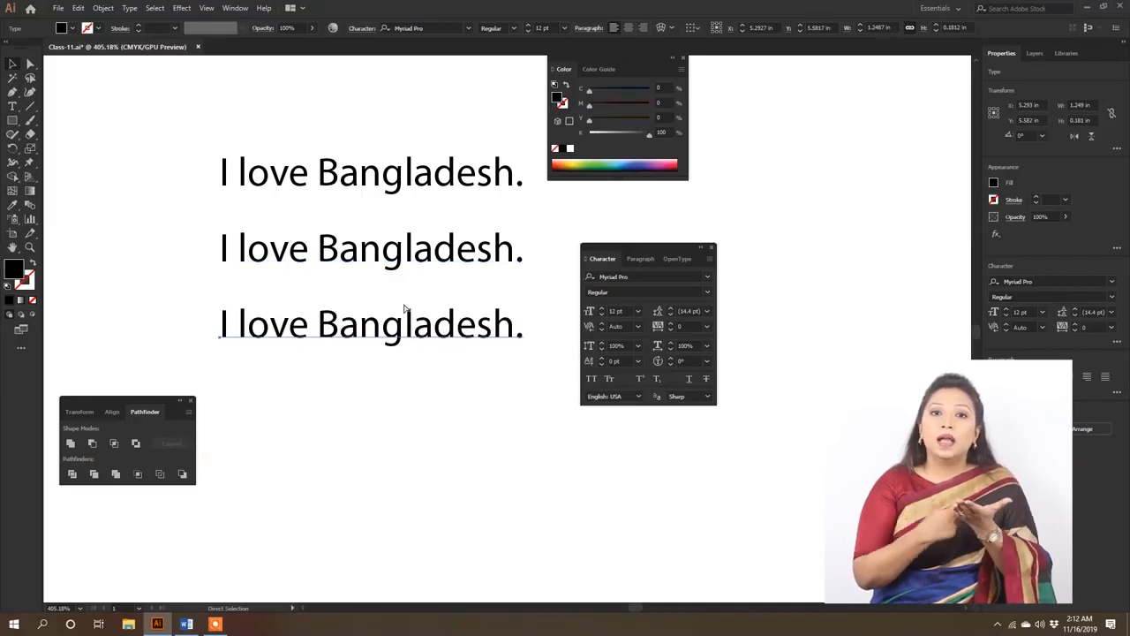
pyautogui.press('v')
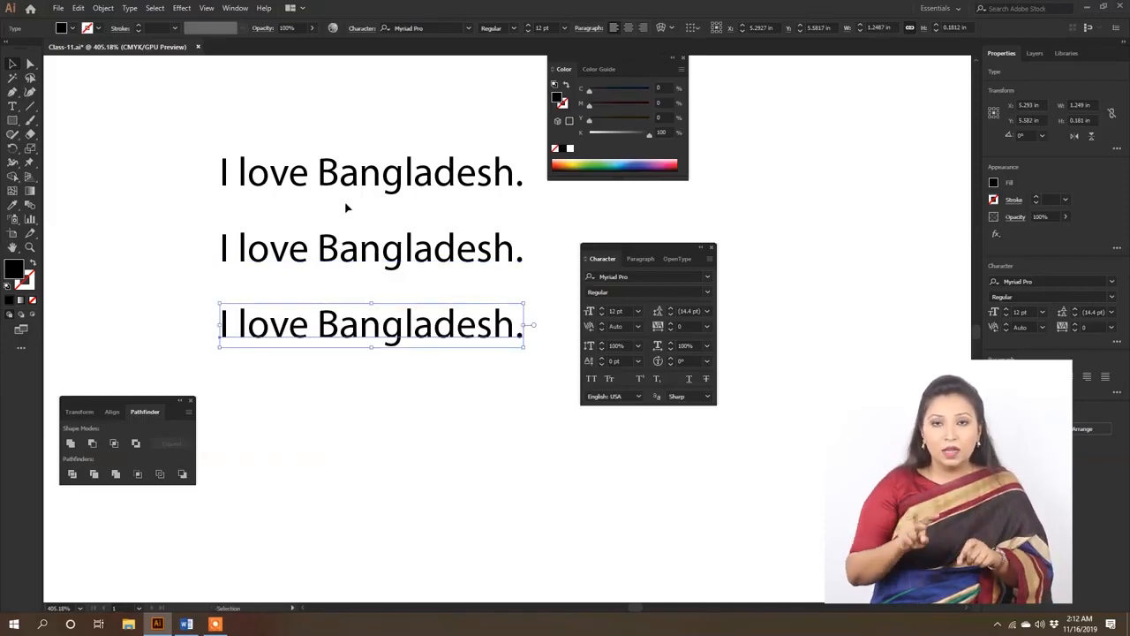
pyautogui.hotkey('ctrl', 'd')
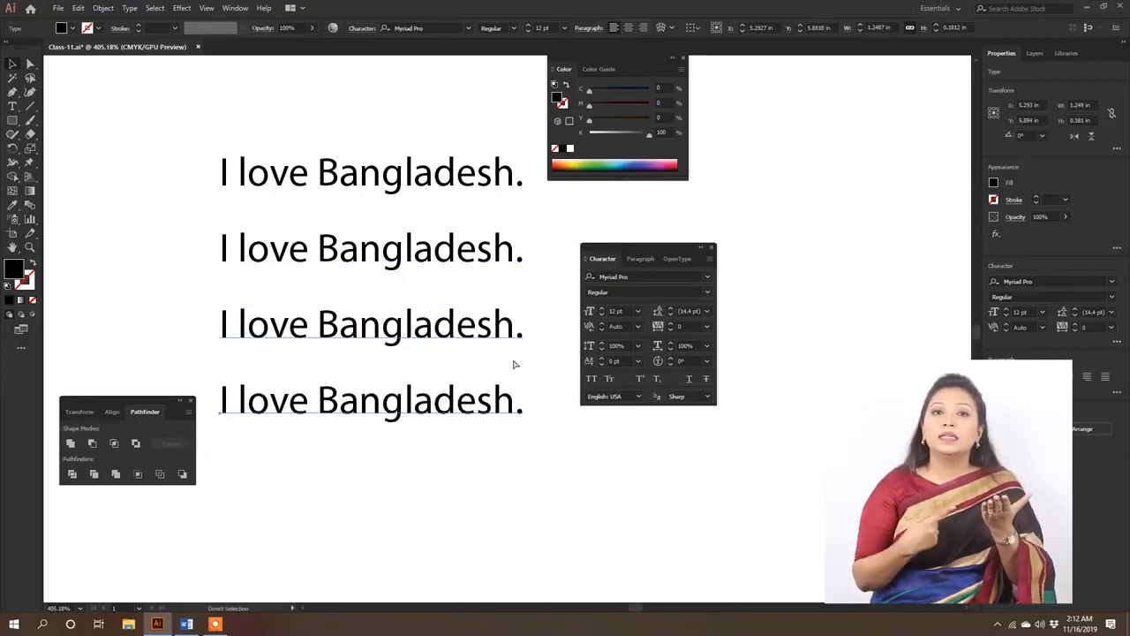
pyautogui.scroll(-3, 329, 316)
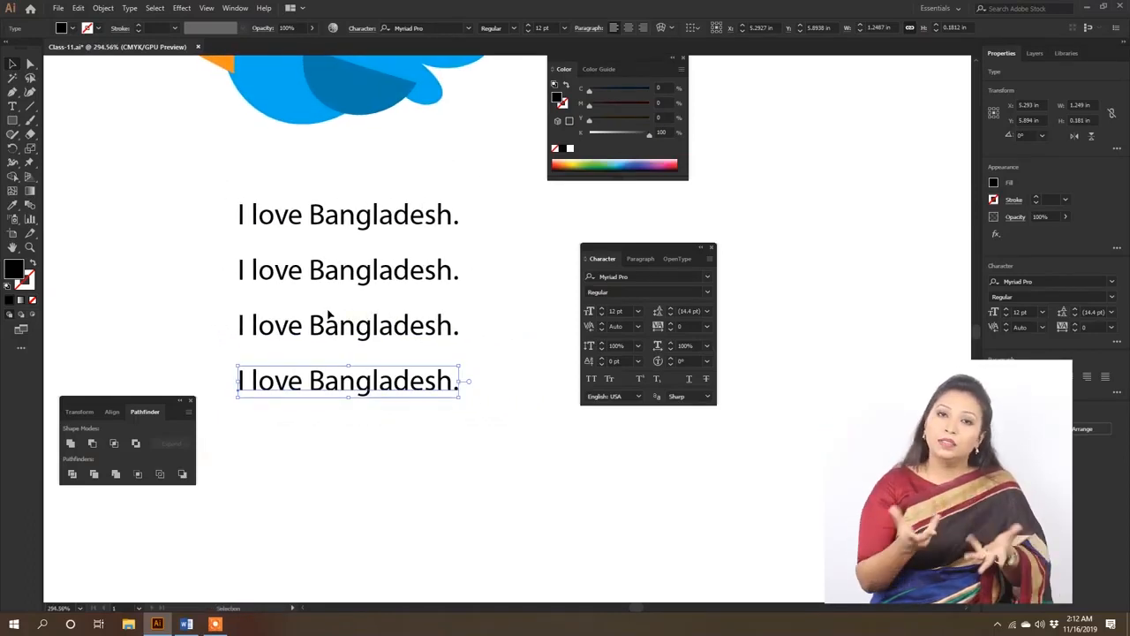
pyautogui.click(78, 8)
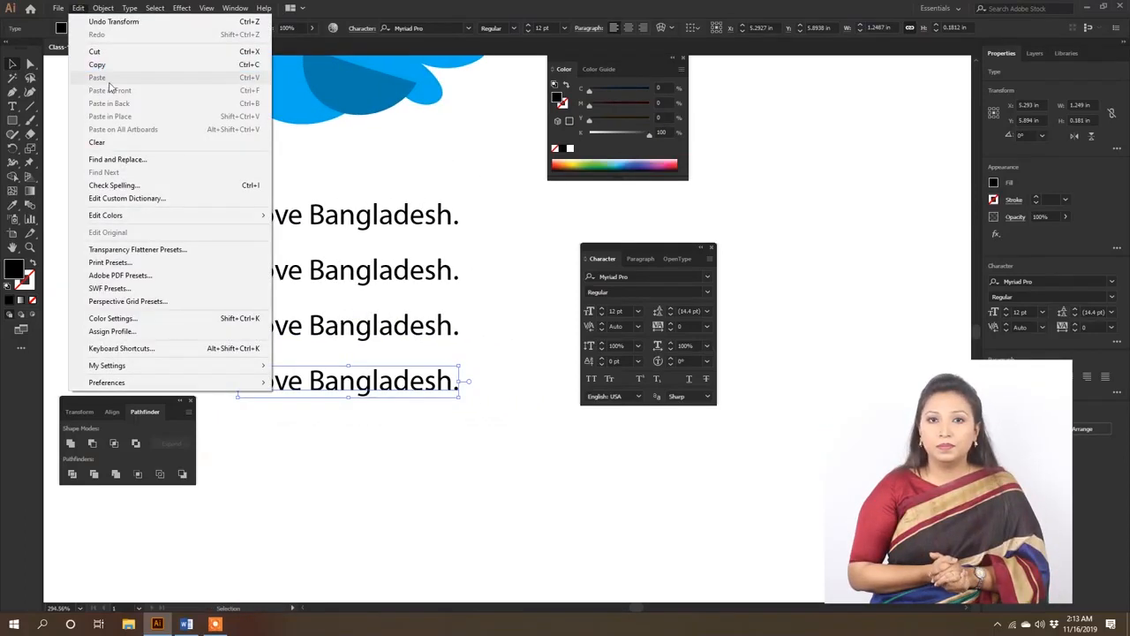
pyautogui.click(416, 176)
# - Set the vertical scale of the first "I love Bangladesh." line to 150%
pyautogui.click(385, 216)
pyautogui.moveTo(624, 346); pyautogui.dragTo(572, 385)
pyautogui.write('150')
pyautogui.press('Return')
# - Set the horizontal scale of the second "I love Bangladesh." line to 150%
pyautogui.click(416, 266)
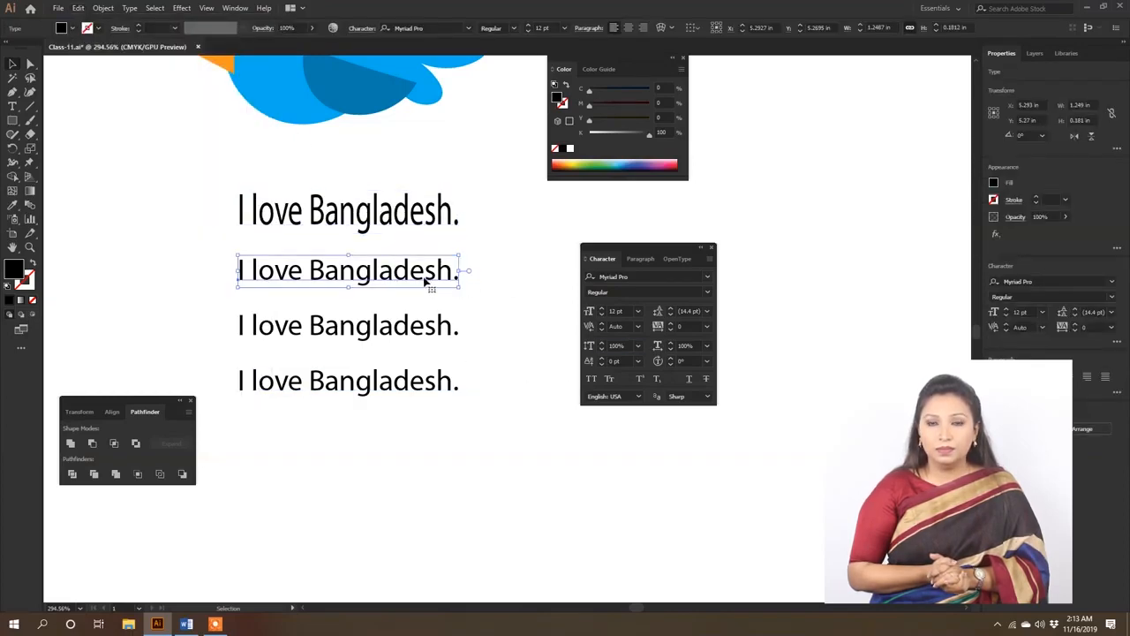
pyautogui.doubleClick(686, 344)
pyautogui.write('150')
pyautogui.press('Return')
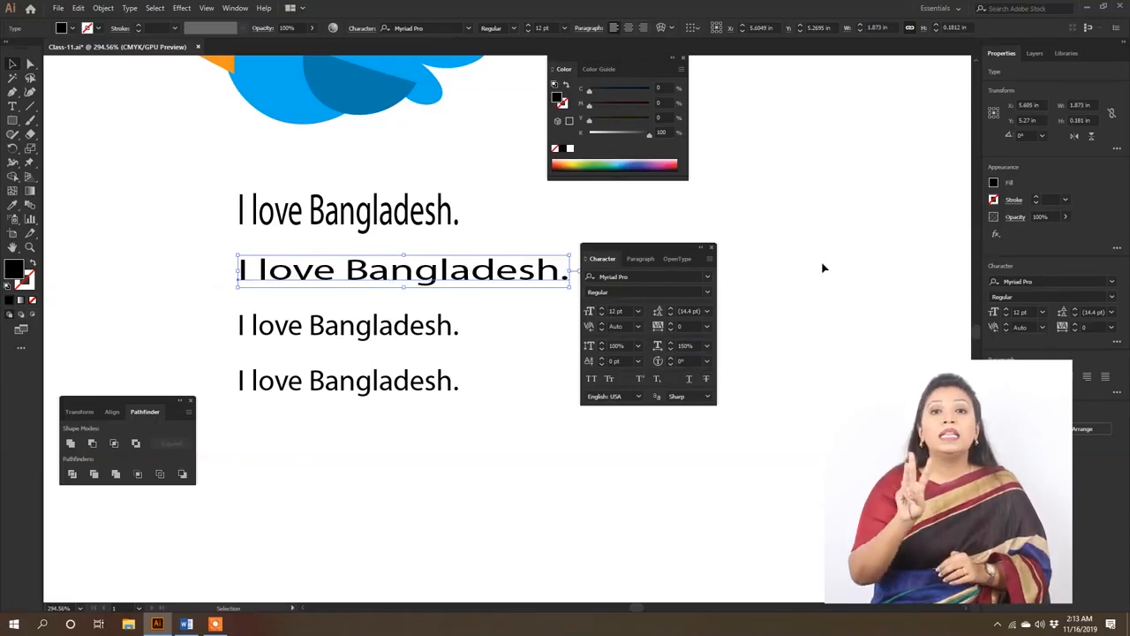
# - Try raised and lowered baseline shifts on the letters "angladesh" in the third line, leaving them raised by 2 pt
pyautogui.click(404, 327)
pyautogui.doubleClick(340, 327)
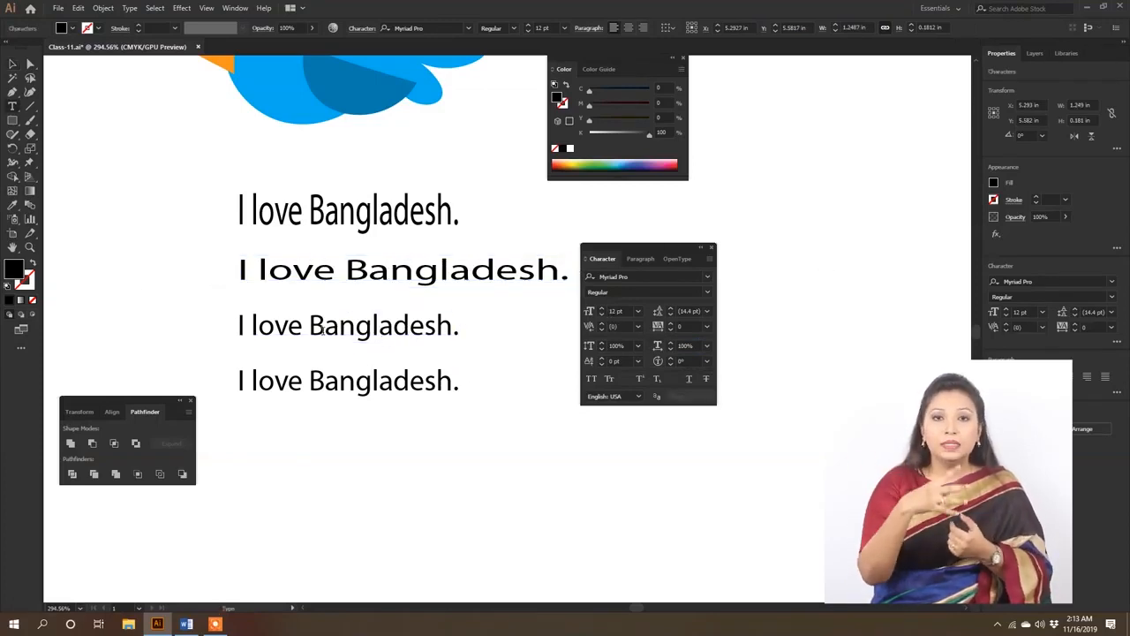
pyautogui.moveTo(325, 327); pyautogui.dragTo(452, 327)
pyautogui.click(637, 361)
pyautogui.click(617, 362)
pyautogui.press('Up')
pyautogui.press('Up')
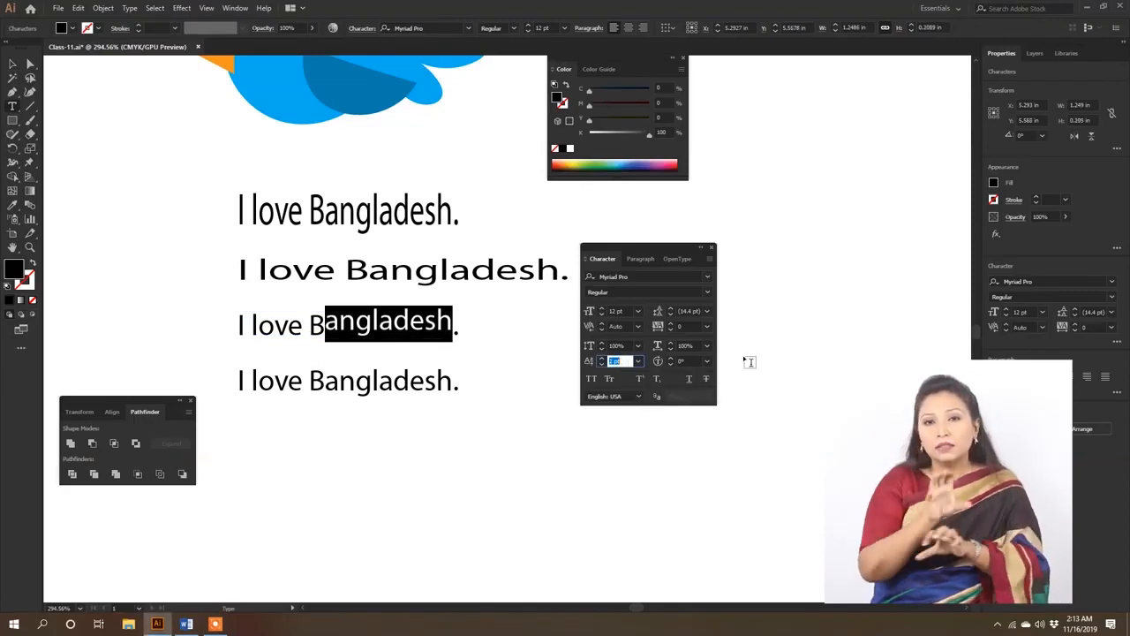
pyautogui.press('Down')
pyautogui.press('Down')
pyautogui.press('Down')
pyautogui.press('Down')
pyautogui.press('Up')
pyautogui.press('Up')
pyautogui.press('Up')
pyautogui.press('Up')
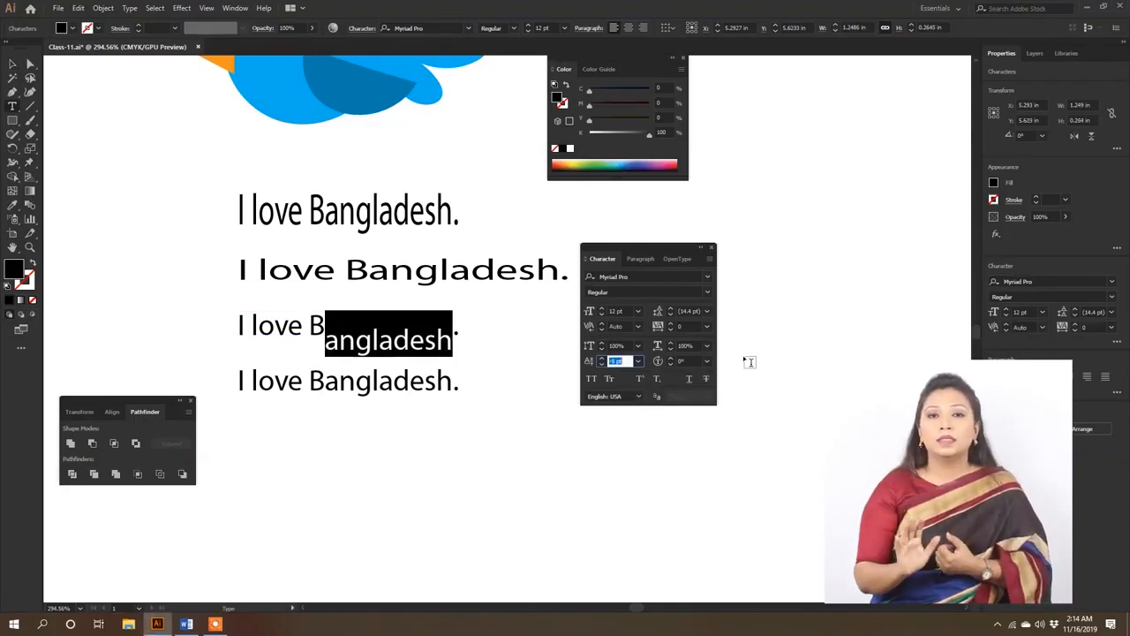
pyautogui.press('Escape')
# - Try a character rotation of 45° on the fourth line and settle on 5°
pyautogui.click(448, 382)
pyautogui.click(687, 360)
pyautogui.write('45')
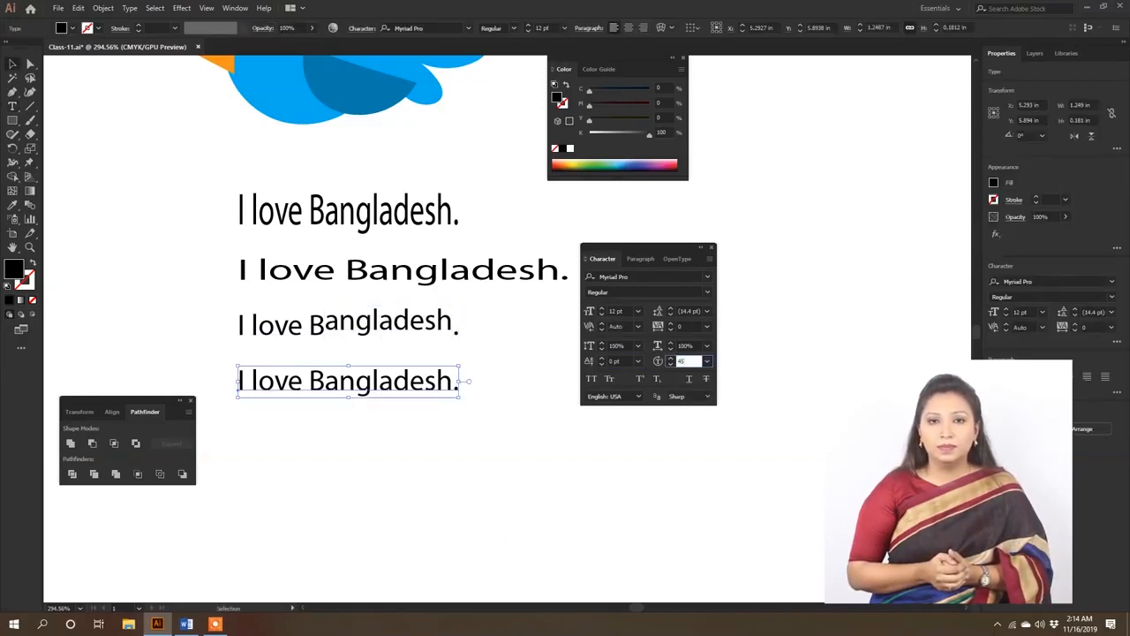
pyautogui.press('Return')
pyautogui.click(687, 360)
pyautogui.write('5')
pyautogui.press('Return')
pyautogui.click(446, 400)
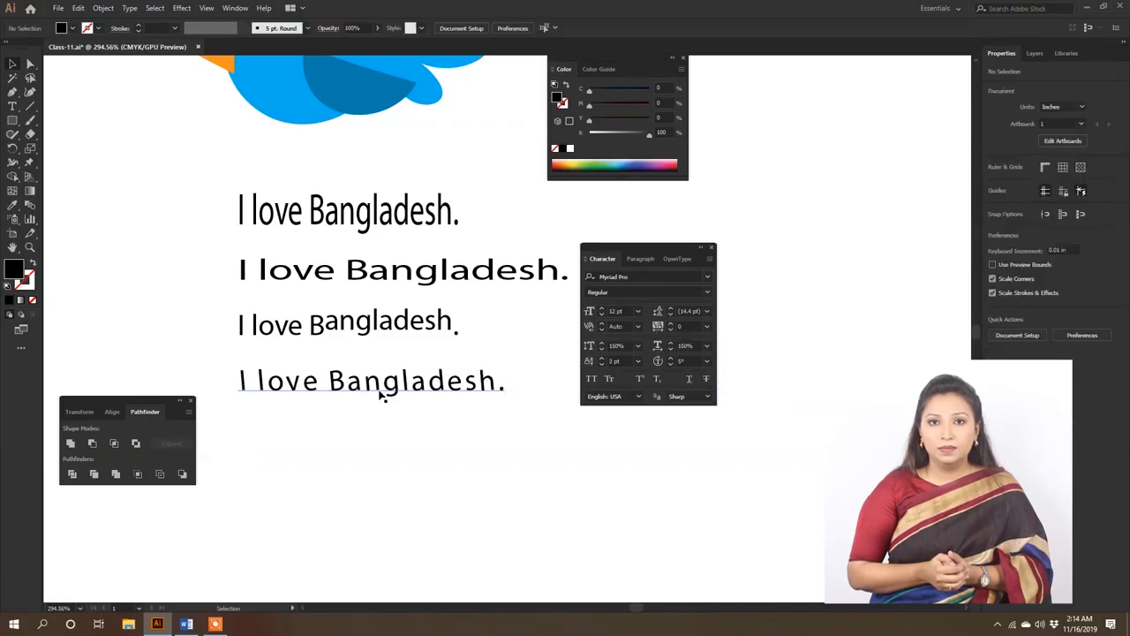
# - Copy the second line to below the fourth line and reset the copy's horizontal scale to 100%
pyautogui.click(442, 281)
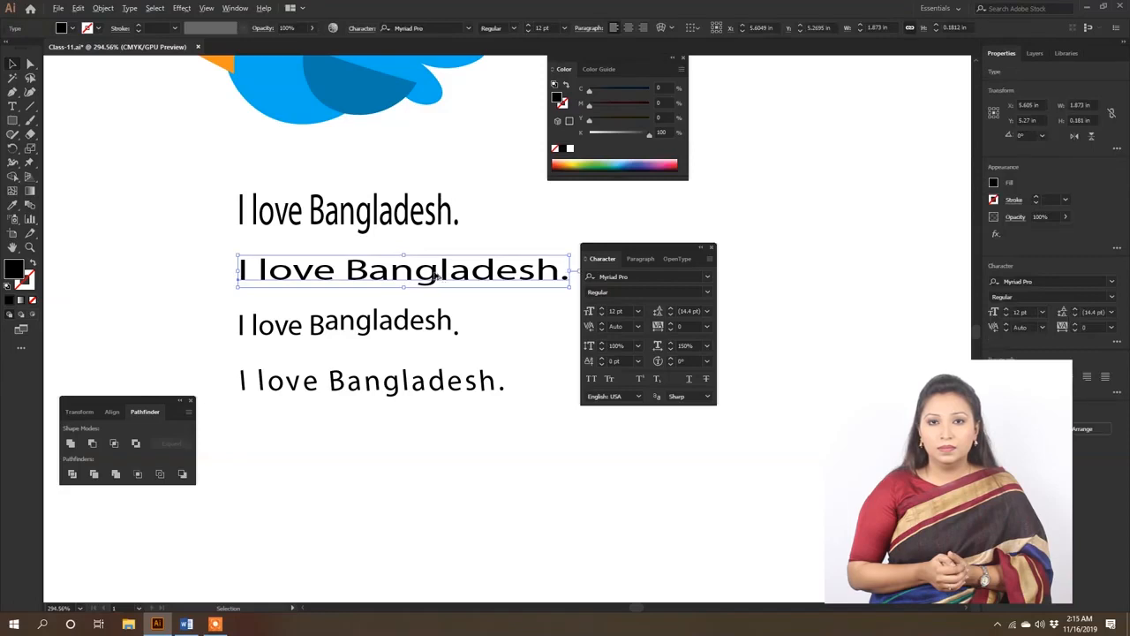
pyautogui.moveTo(428, 279); pyautogui.dragTo(471, 454)
pyautogui.hotkey('ctrl', 'shift', 'x')
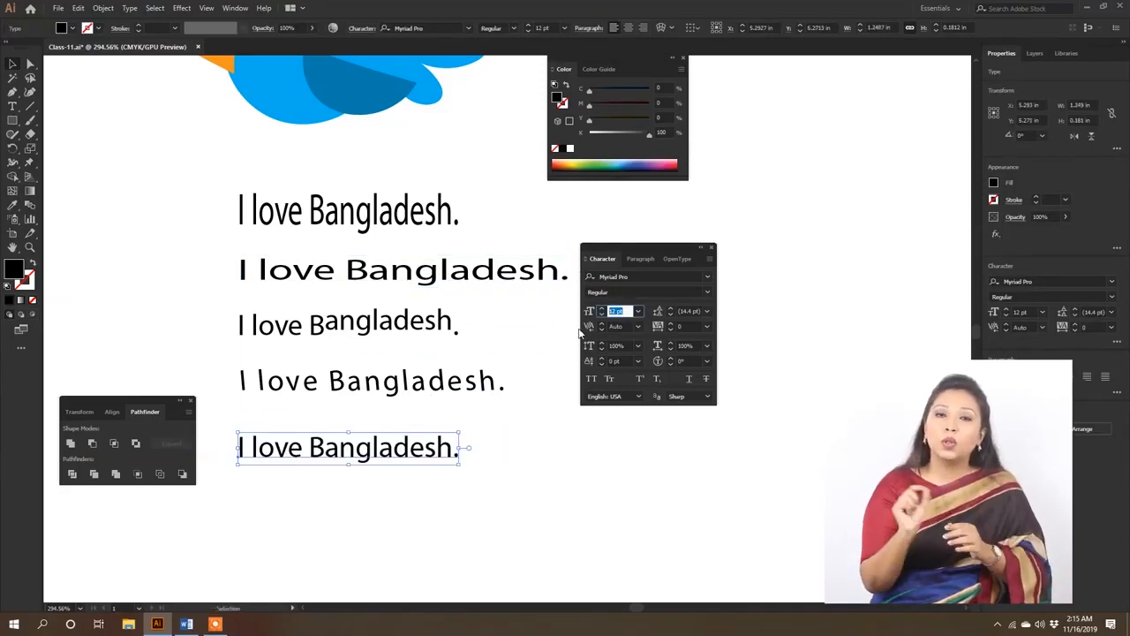
# - Enlarge the bottom line's font size to 16 pt and on to 18 pt, moving the line about 0.11 in down
pyautogui.write('16')
pyautogui.press('Return')
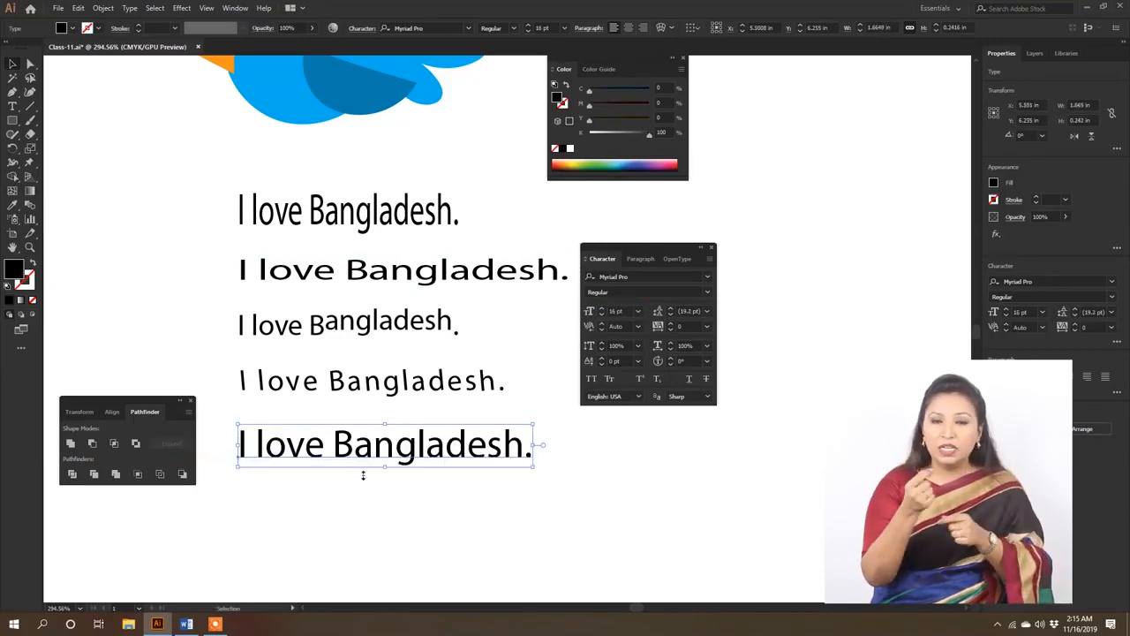
pyautogui.moveTo(347, 444); pyautogui.dragTo(356, 463)
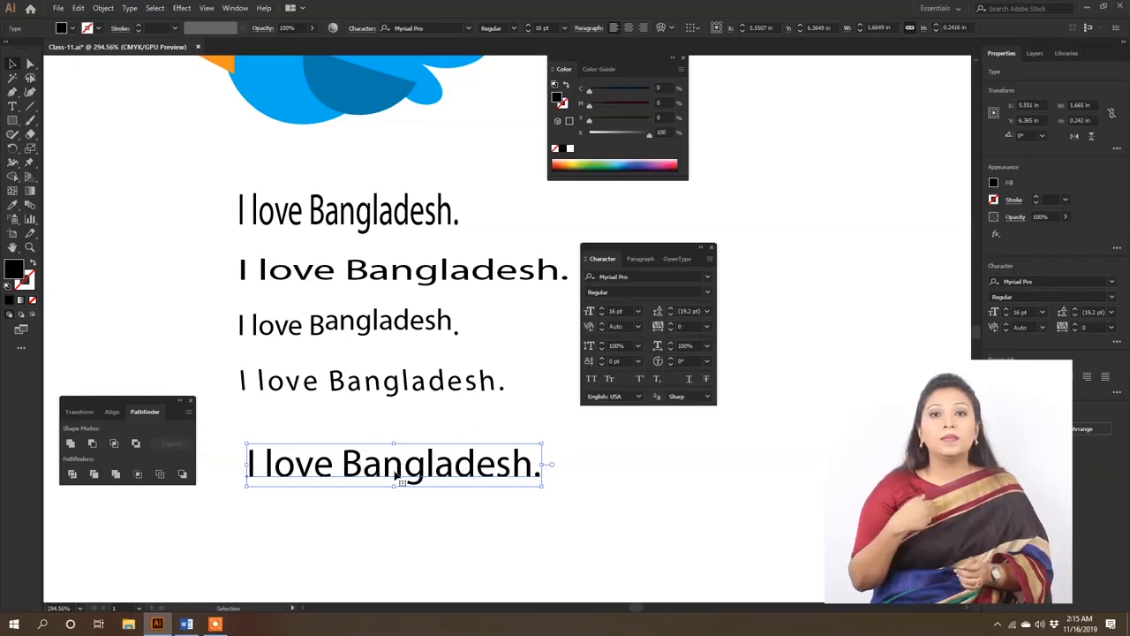
pyautogui.hotkey('ctrl', 'shift', 'a')
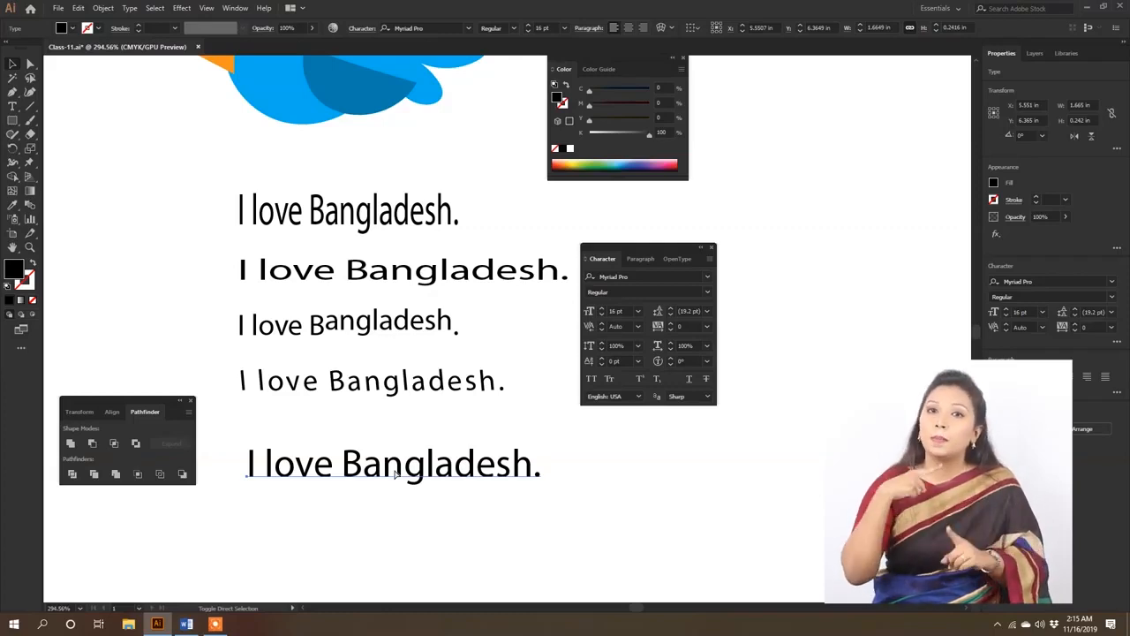
pyautogui.hotkey('ctrl', 'shift', '.')
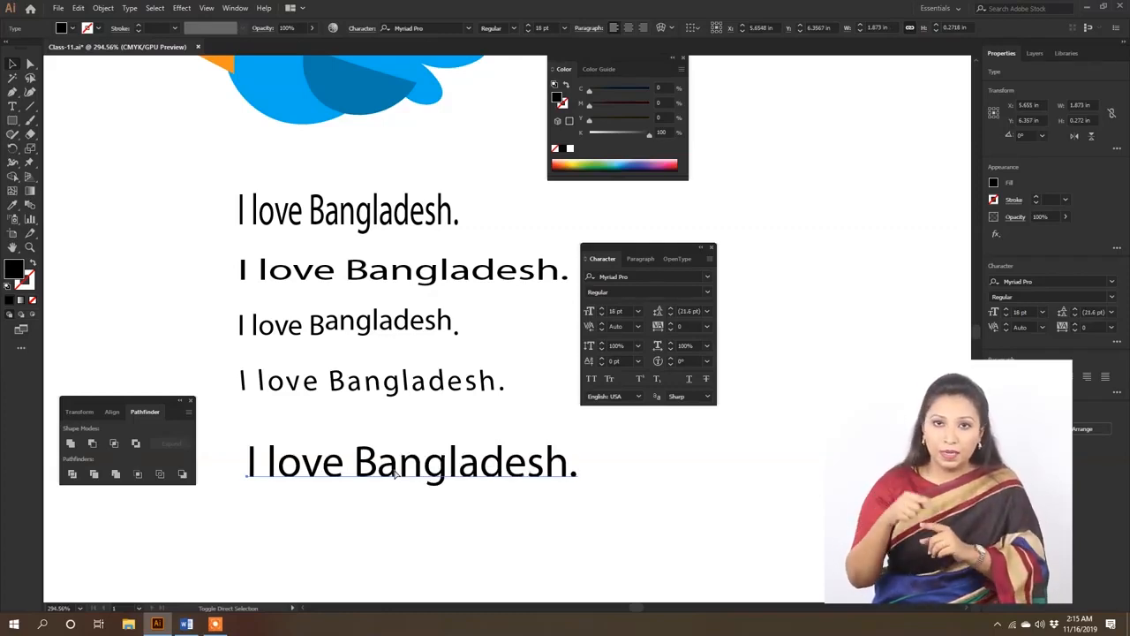
# - Step the bottom line's font size down to 16 pt, 14 pt and smaller, and bring it back up to 18 pt
pyautogui.hotkey('ctrl', 'shift', ',')
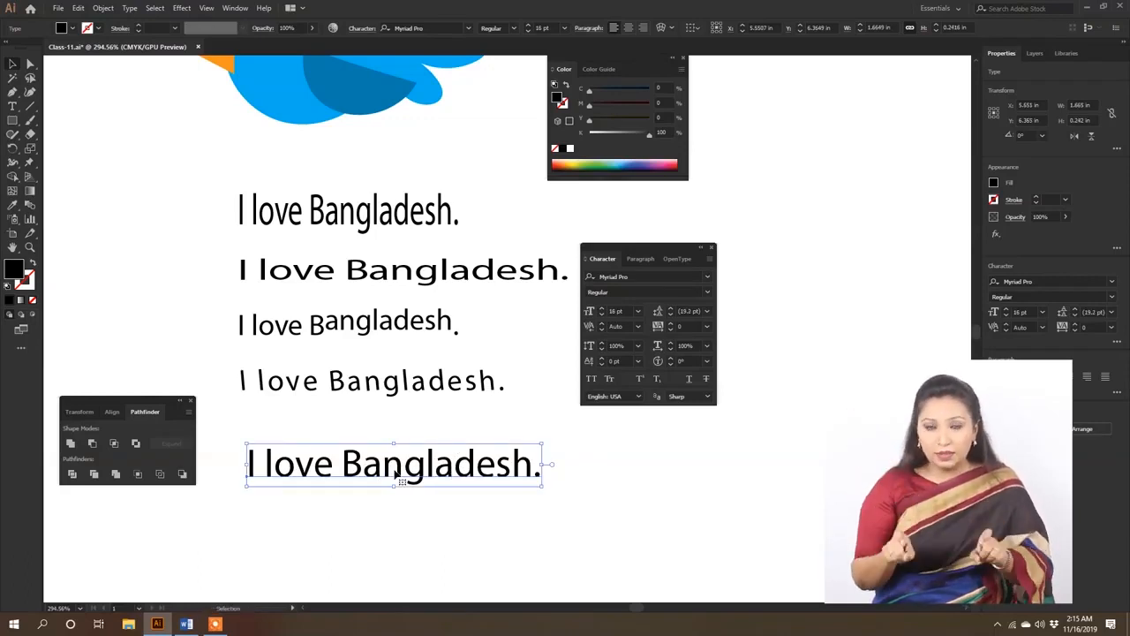
pyautogui.press('ctrl')
pyautogui.hotkey('ctrl', 'shift', ',')
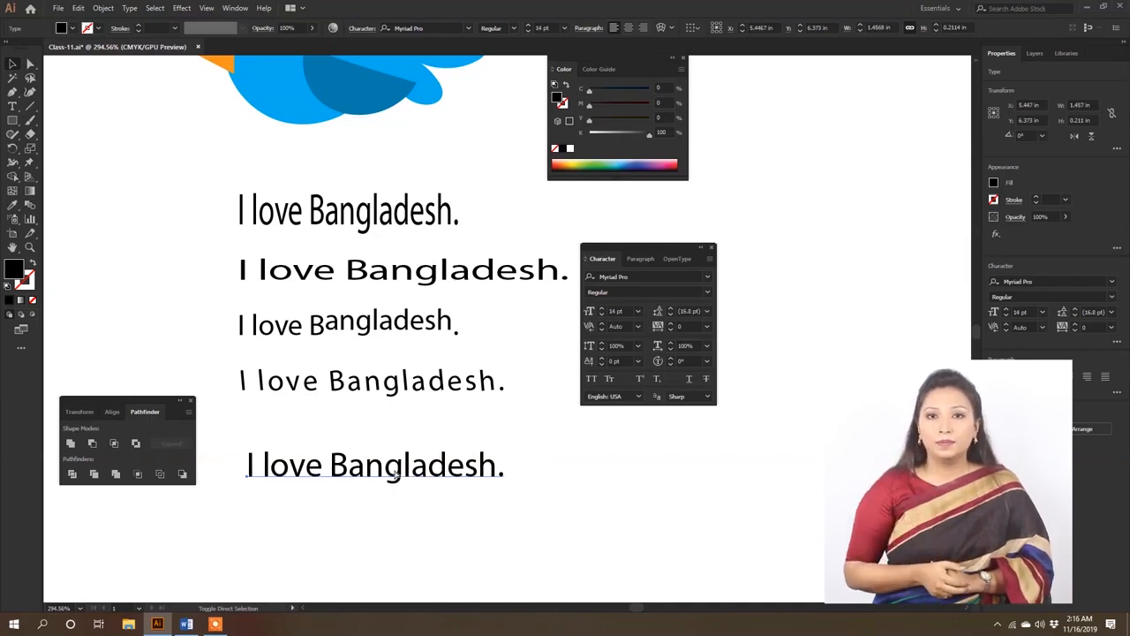
pyautogui.hotkey('ctrl', 'shift', ',')
pyautogui.hotkey('ctrl', 'shift', '.')
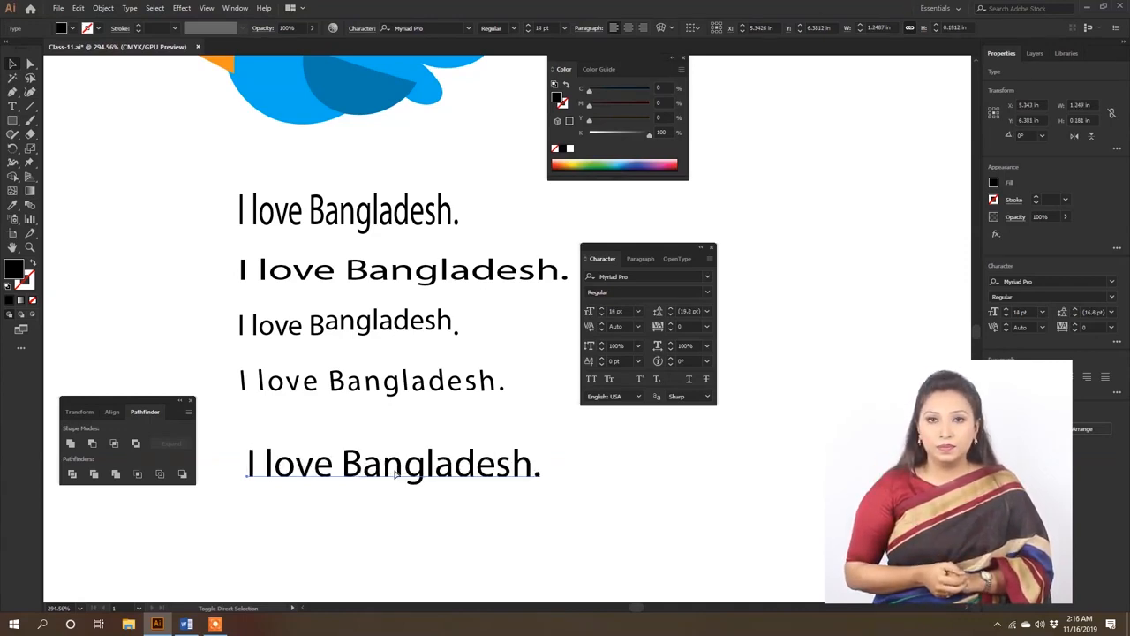
pyautogui.hotkey('ctrl', 'shift', '.')
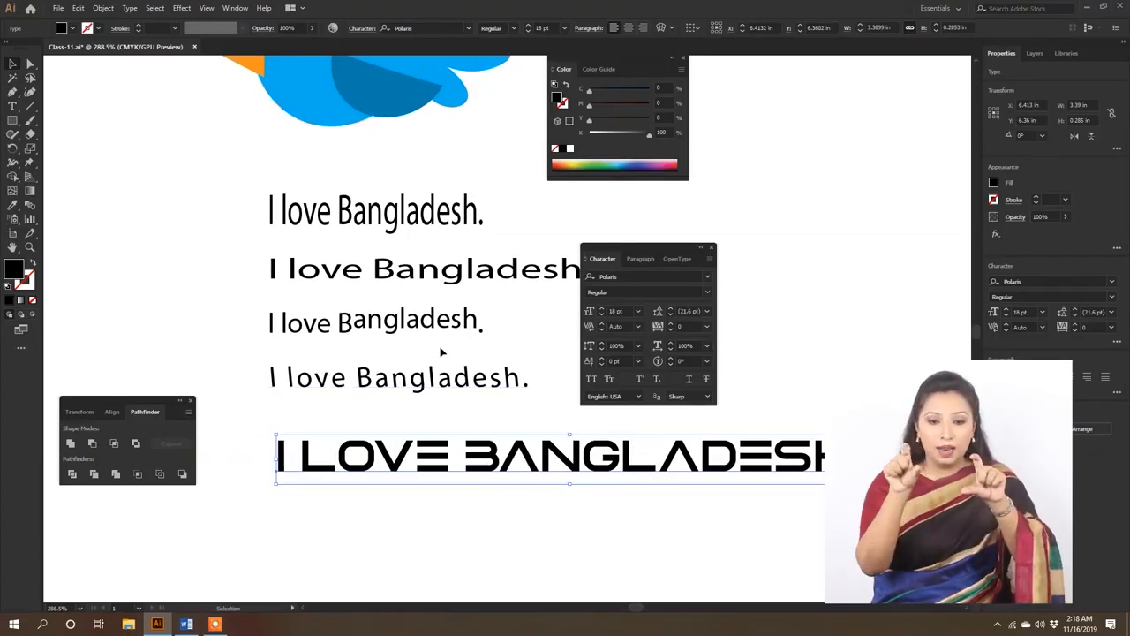
# - Show the Paragraph settings for the bottom text line
pyautogui.click(644, 259)
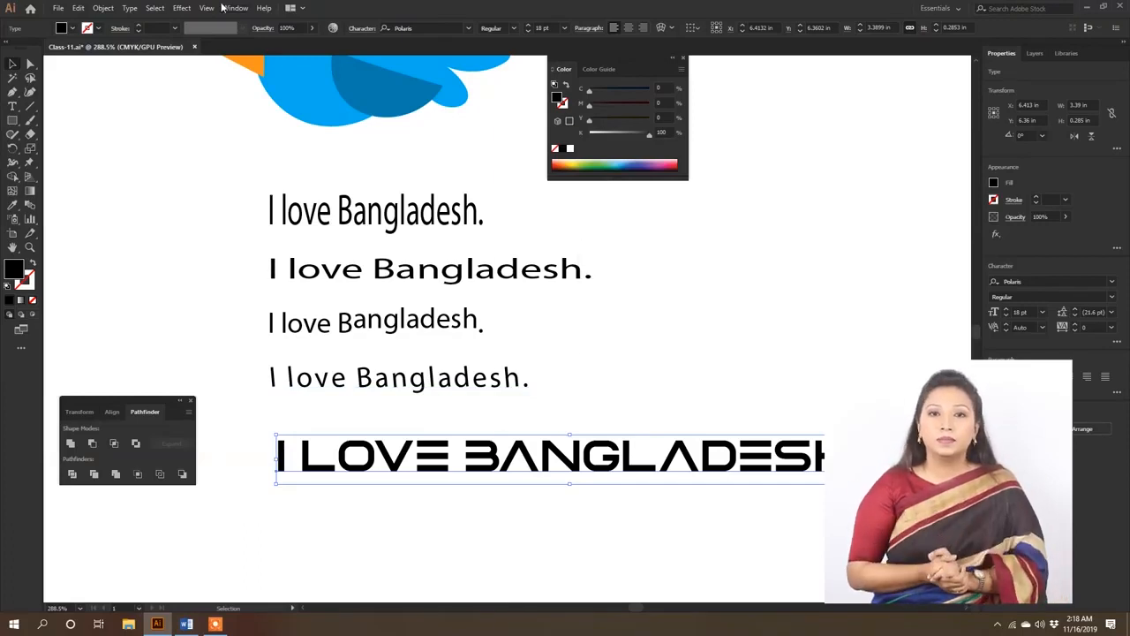
pyautogui.click(229, 8)
pyautogui.moveTo(349, 552)
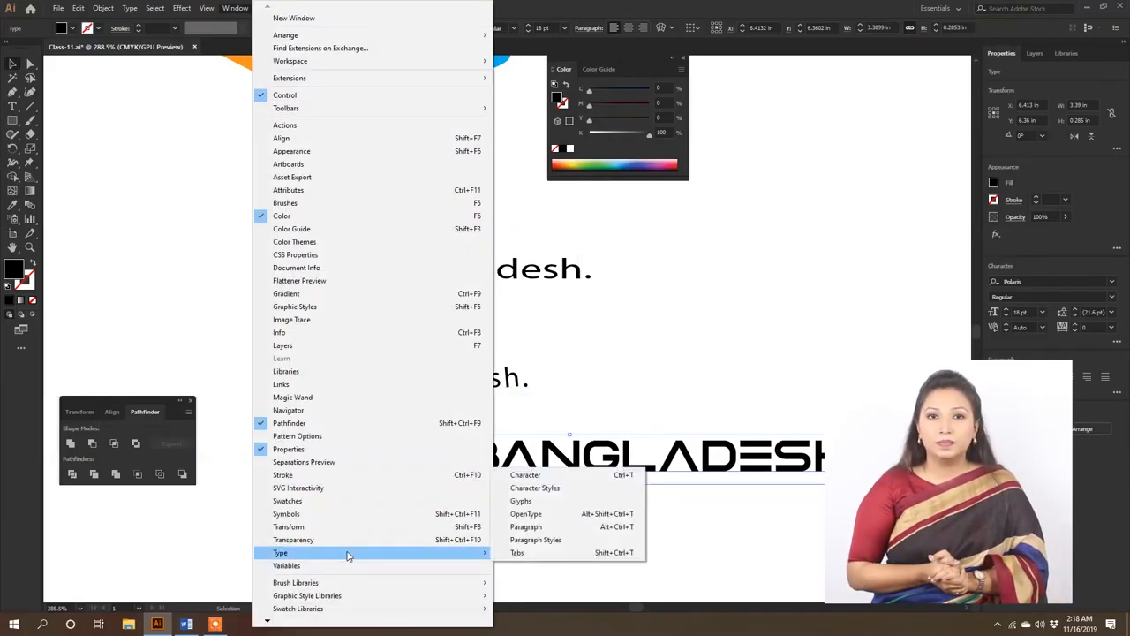
pyautogui.click(527, 527)
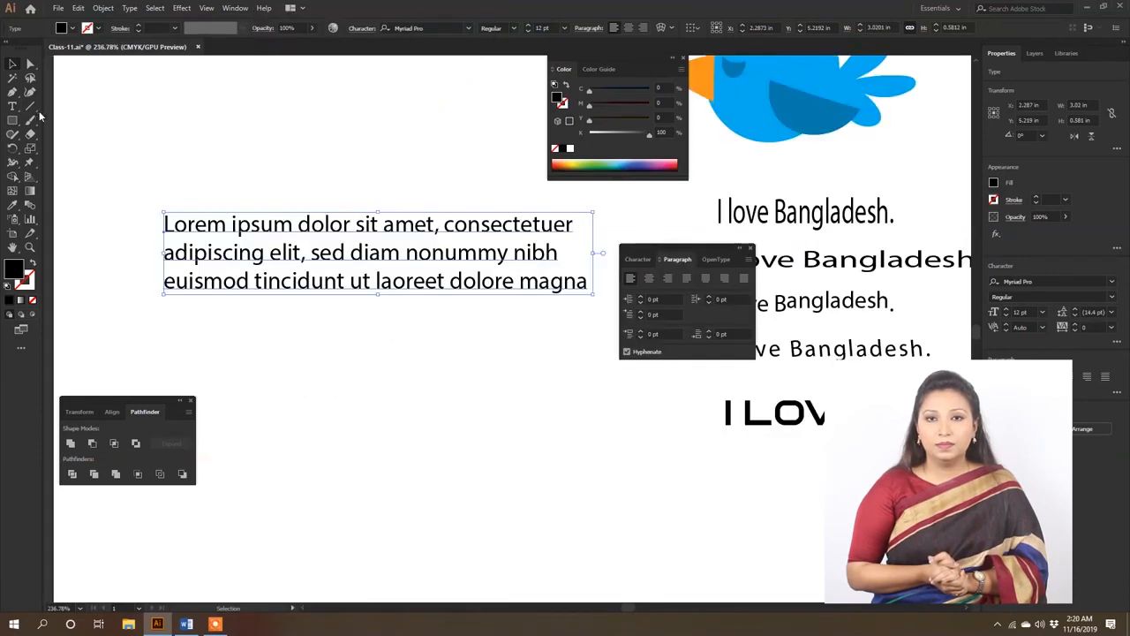
# - Draw a placeholder text frame about 2.82 × 1.88 in below the Lorem ipsum lines, view its Character settings and finish text editing
pyautogui.click(13, 107)
pyautogui.scroll(-3, 323, 303)
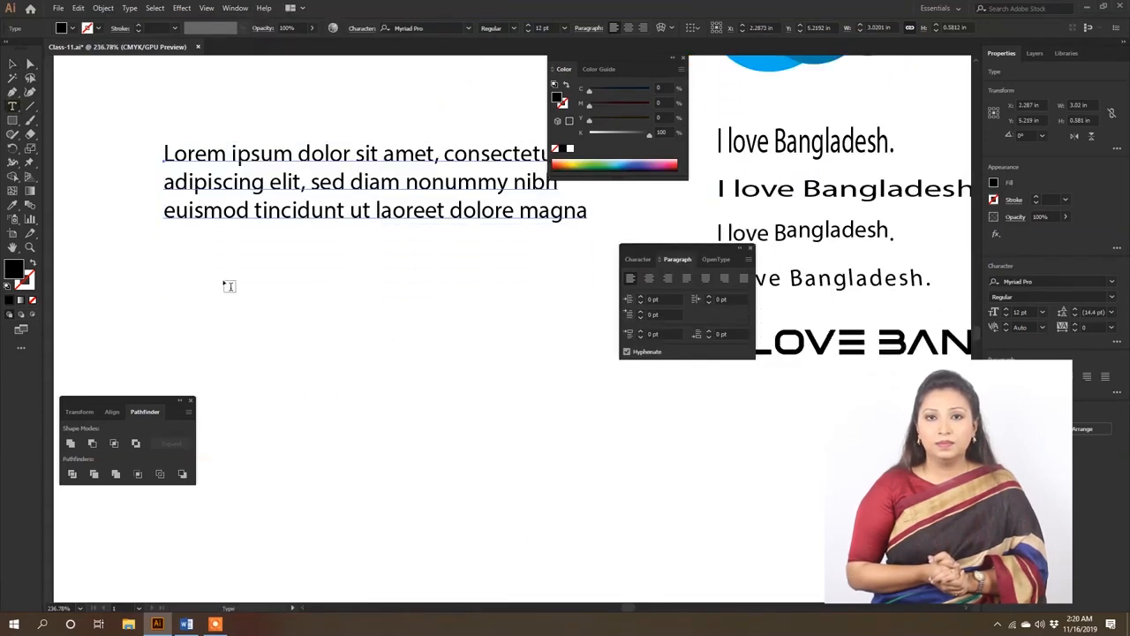
pyautogui.moveTo(169, 259); pyautogui.dragTo(571, 525)
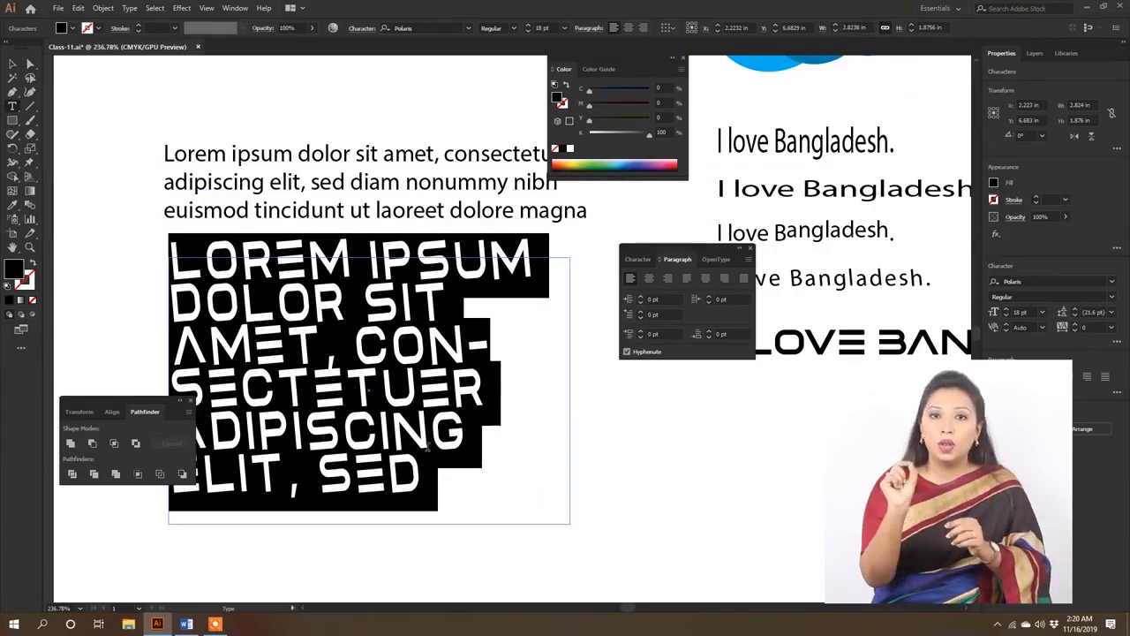
pyautogui.click(323, 353)
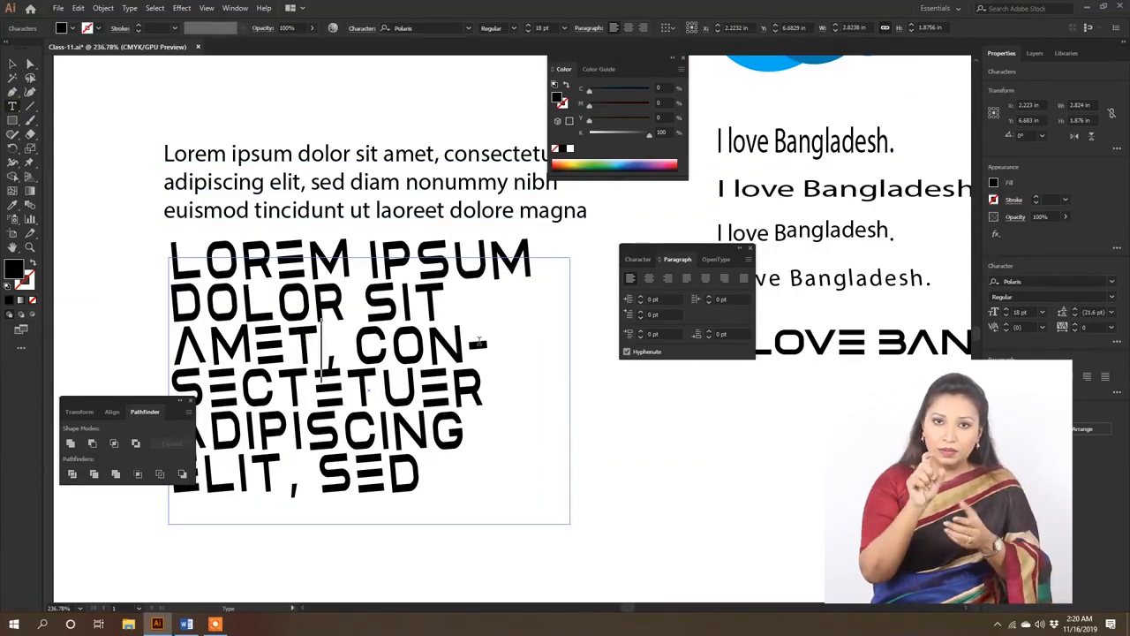
pyautogui.click(639, 259)
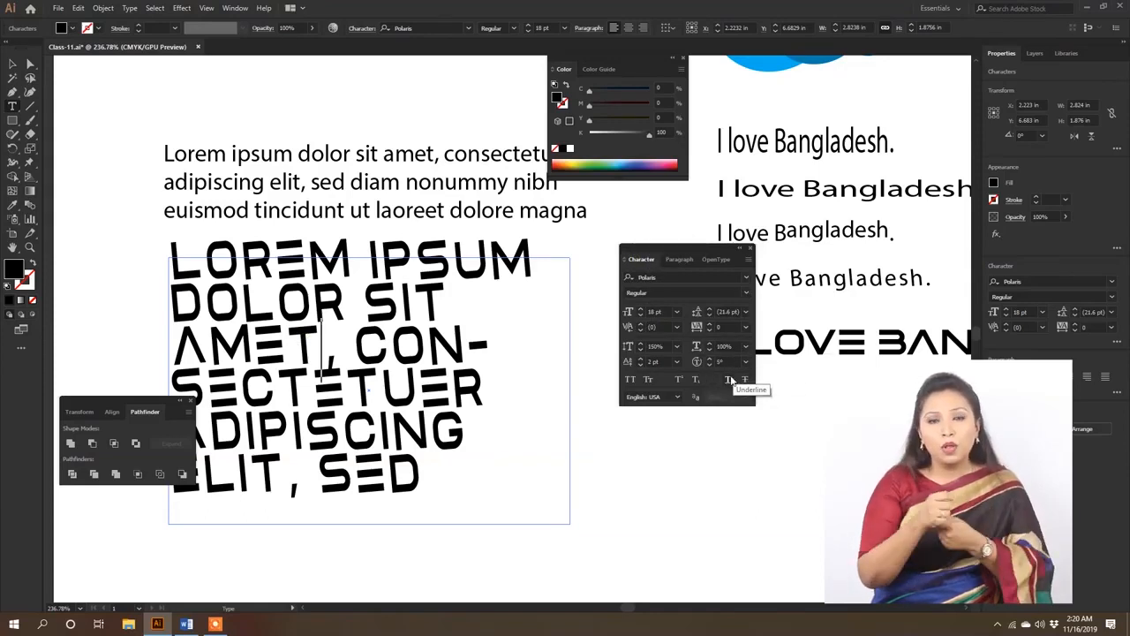
pyautogui.press('Escape')
# - Create a new 11 × 8.5 in document and draw a placeholder text frame about 5.13 × 3.67 in on its artboard
pyautogui.hotkey('ctrl', 'n')
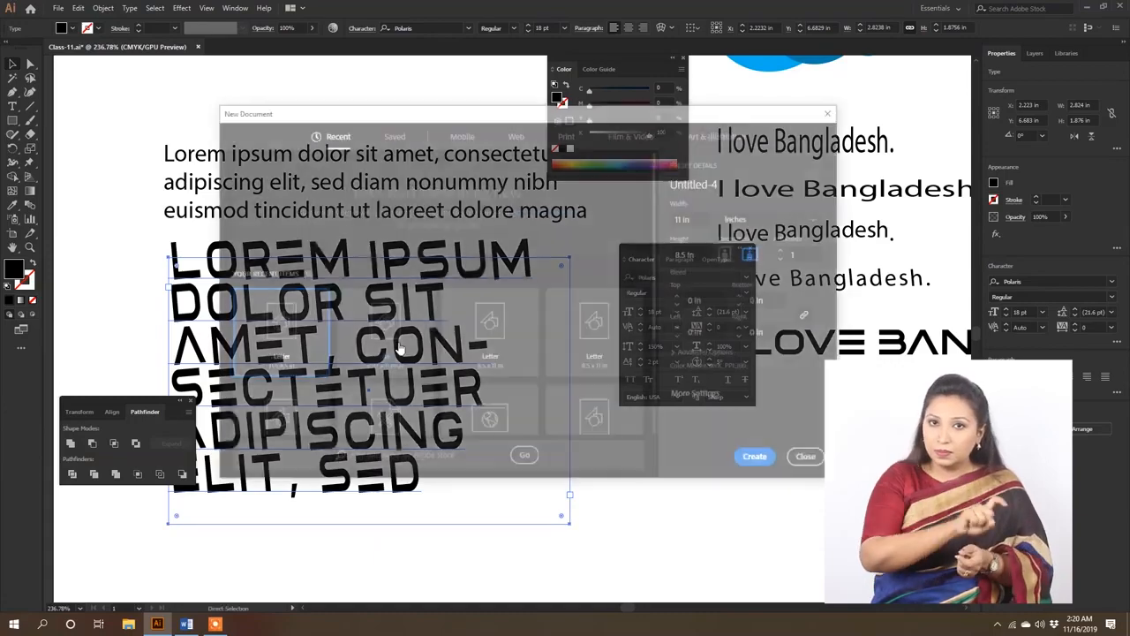
pyautogui.click(758, 460)
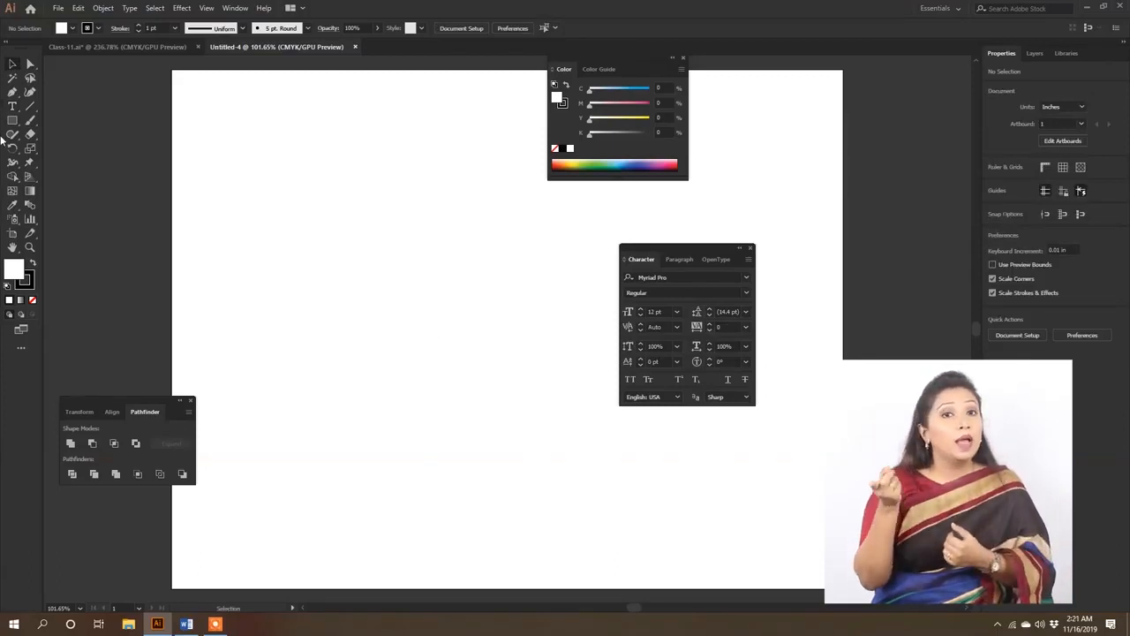
pyautogui.click(11, 107)
pyautogui.moveTo(271, 192); pyautogui.dragTo(584, 417)
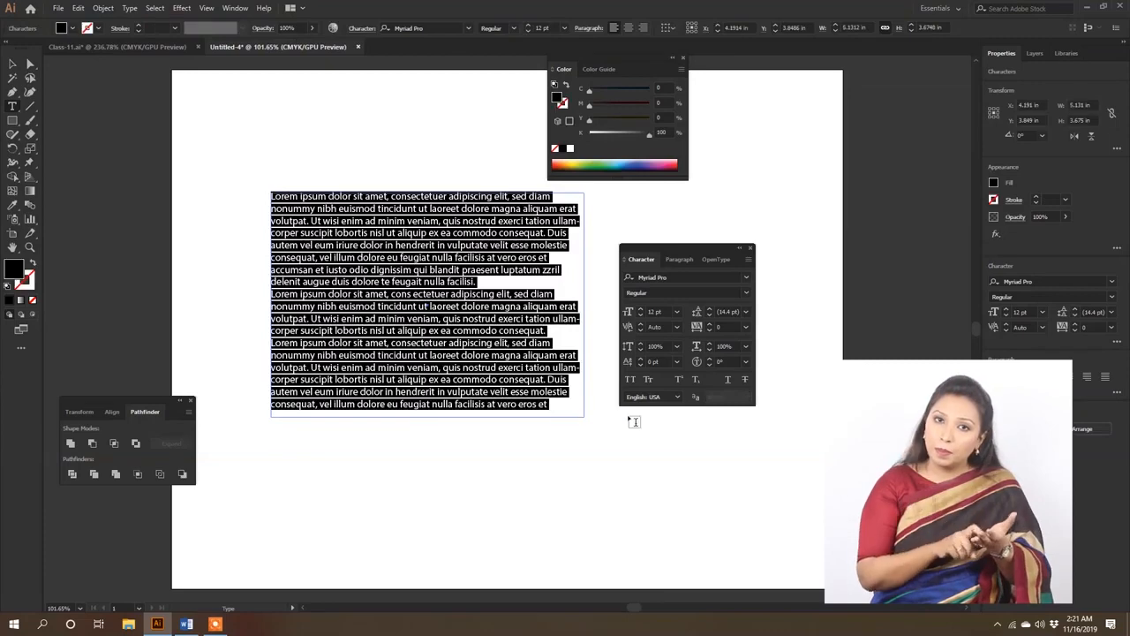
# - Highlight the first and second paragraphs of the text frame in turn and leave text editing
pyautogui.click(450, 255)
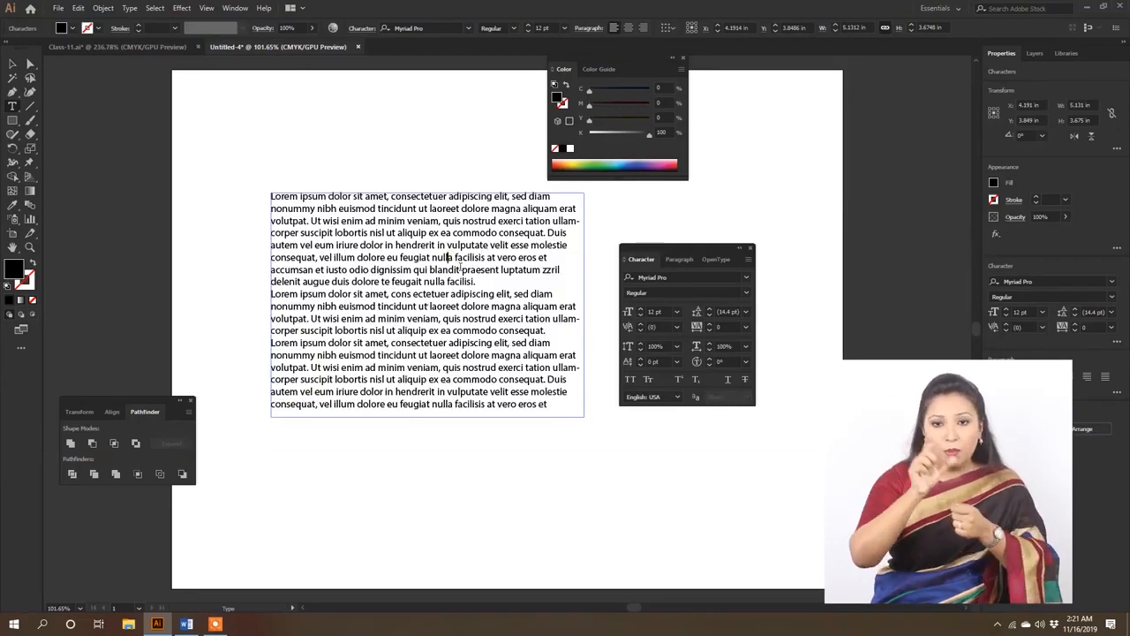
pyautogui.tripleClick(415, 221)
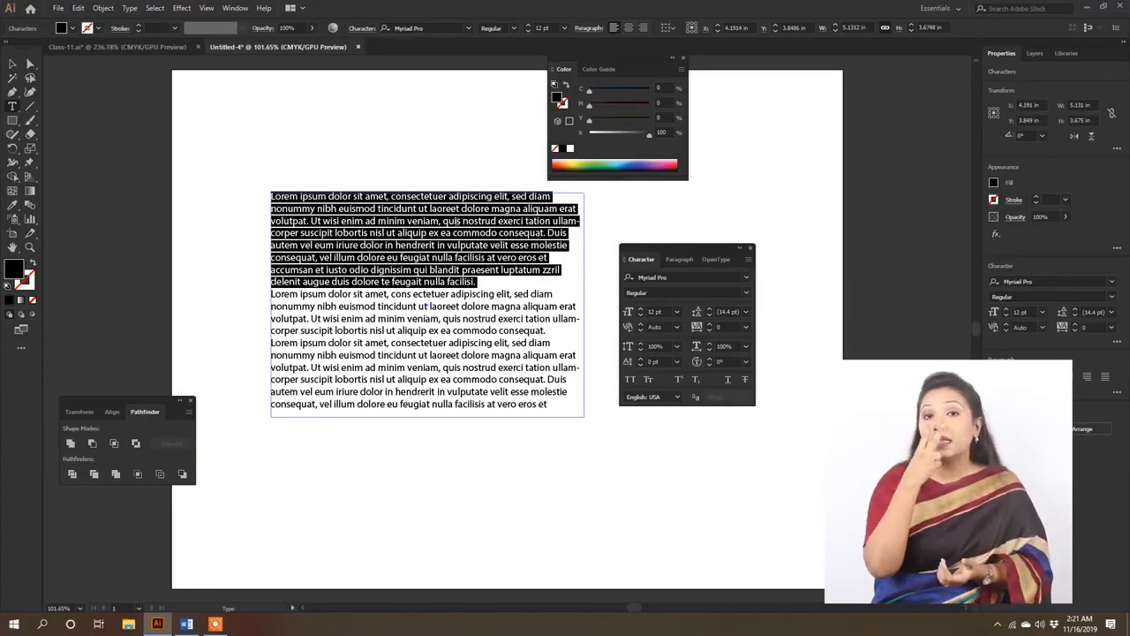
pyautogui.tripleClick(447, 323)
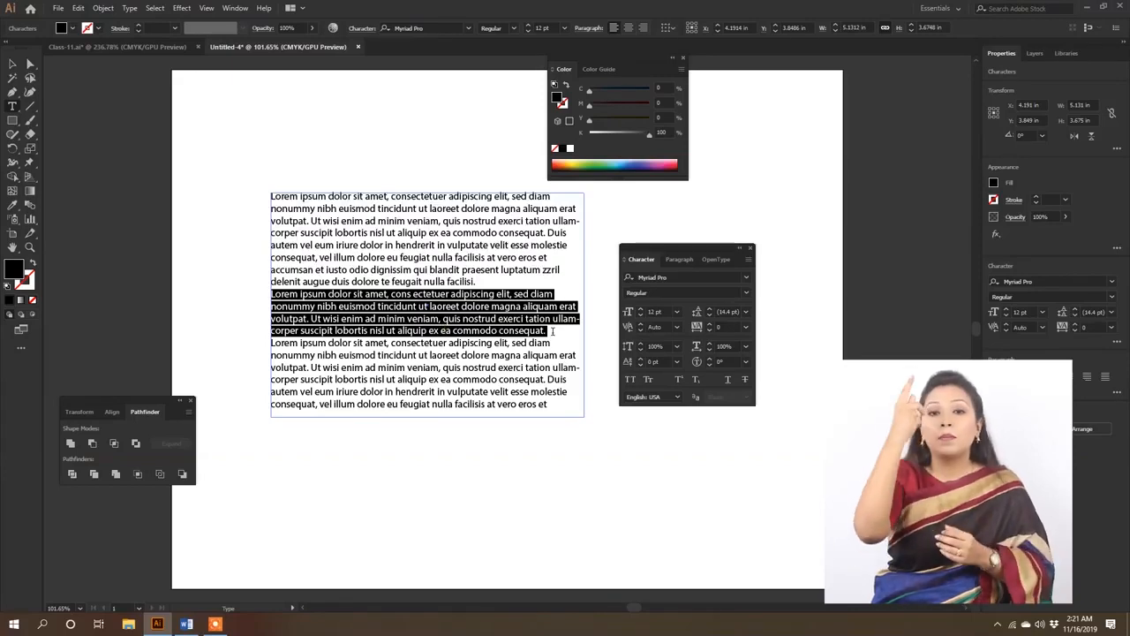
pyautogui.click(533, 306)
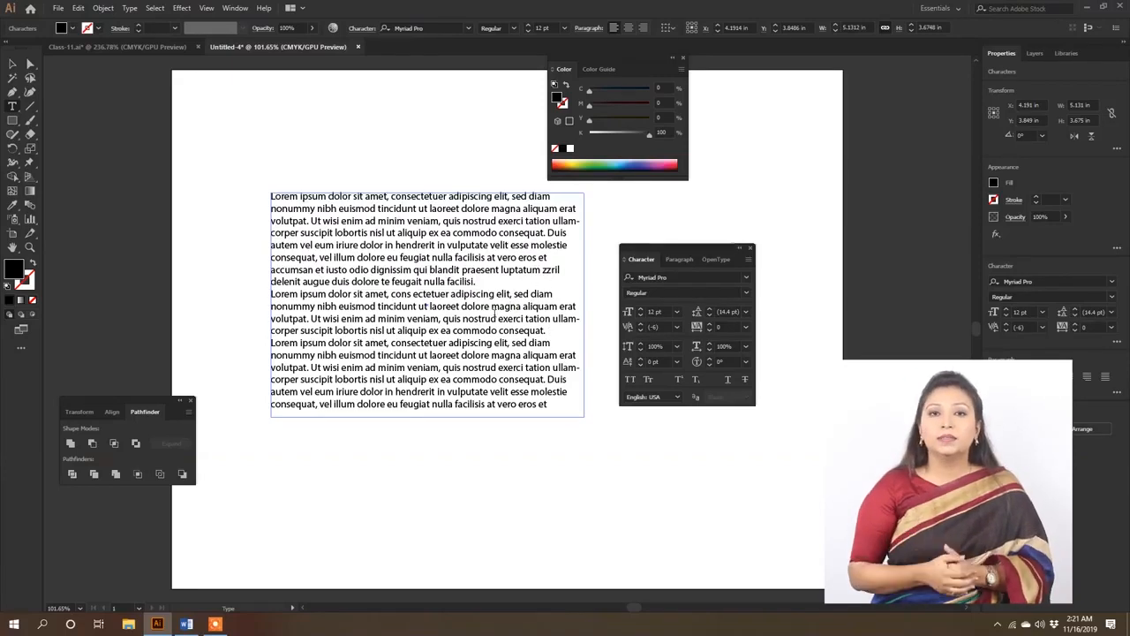
pyautogui.press('Escape')
# - Try centred, right-aligned and justified (last line left) paragraphs on the text frame and return it to left alignment
pyautogui.click(677, 259)
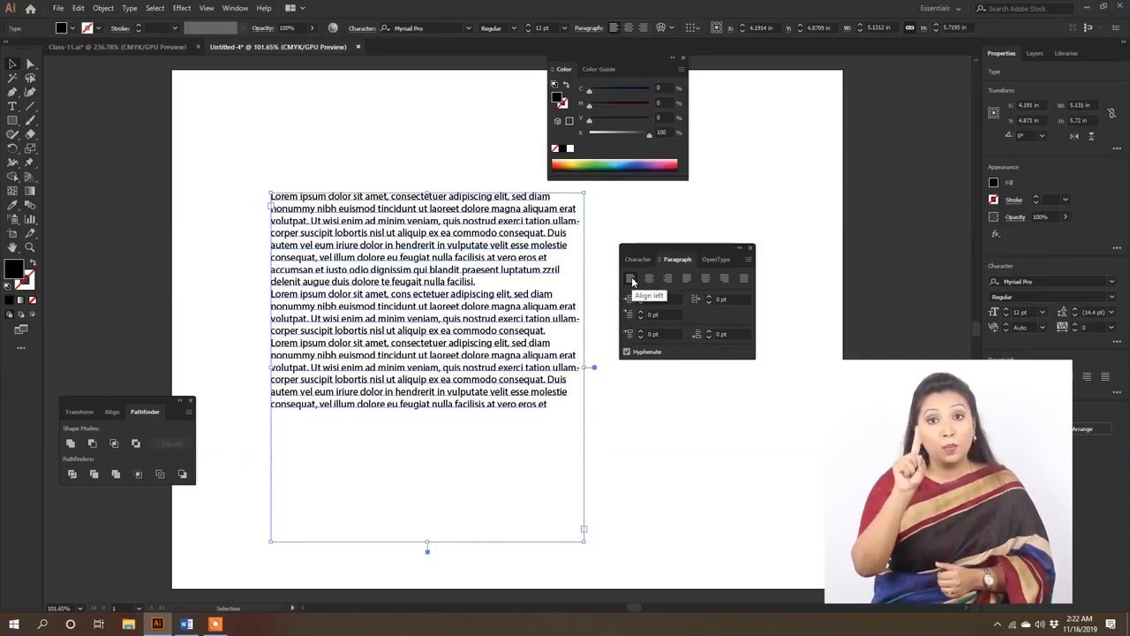
pyautogui.click(649, 278)
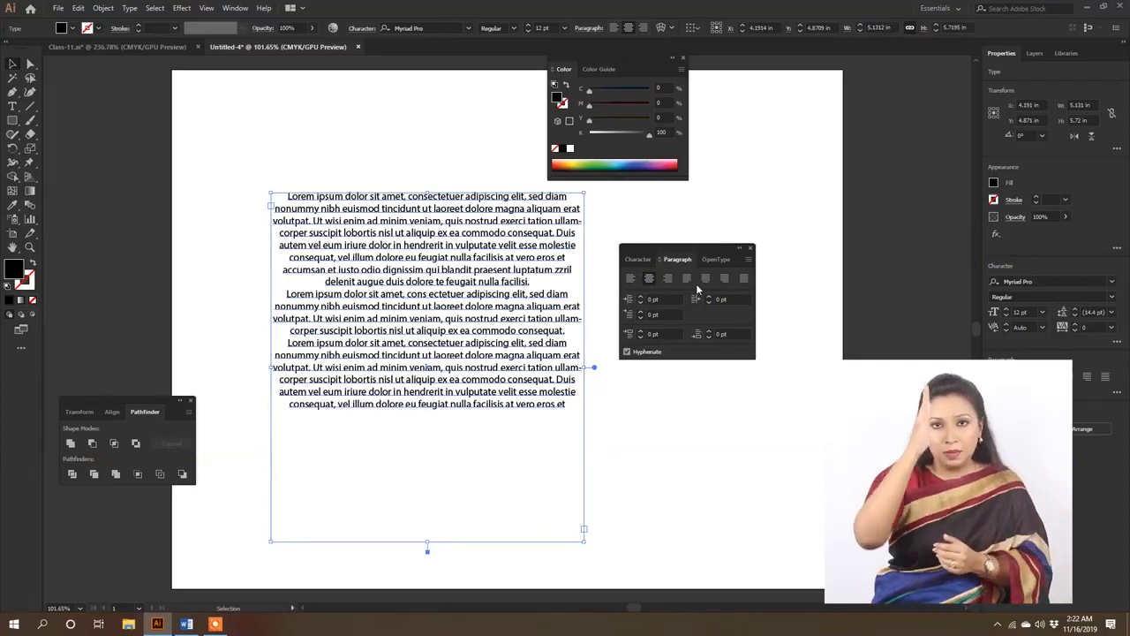
pyautogui.click(668, 279)
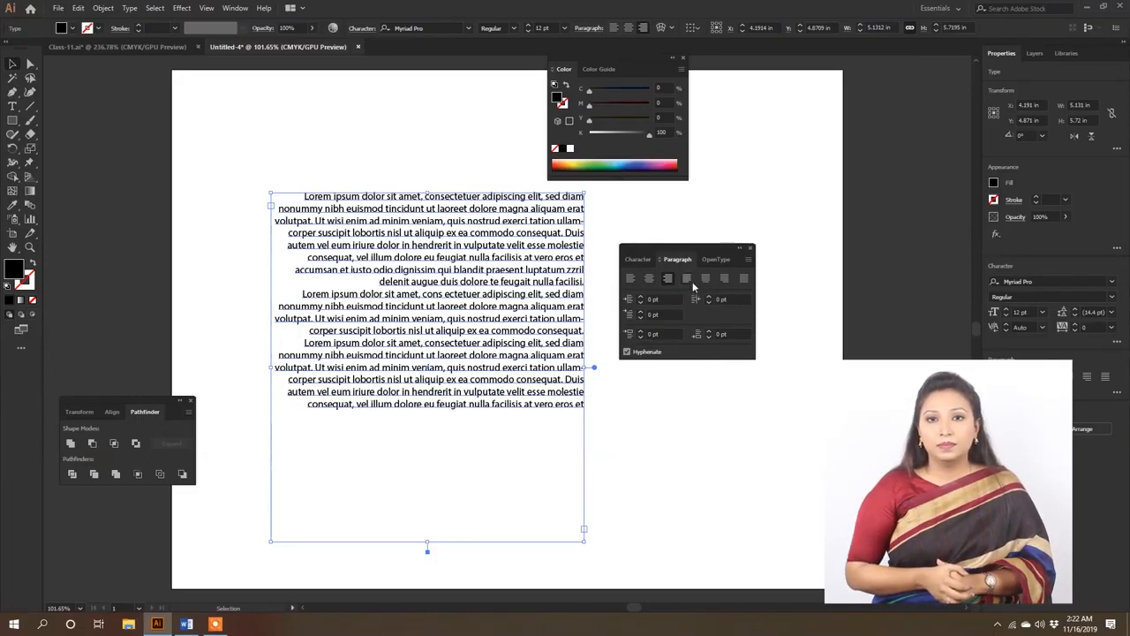
pyautogui.click(689, 280)
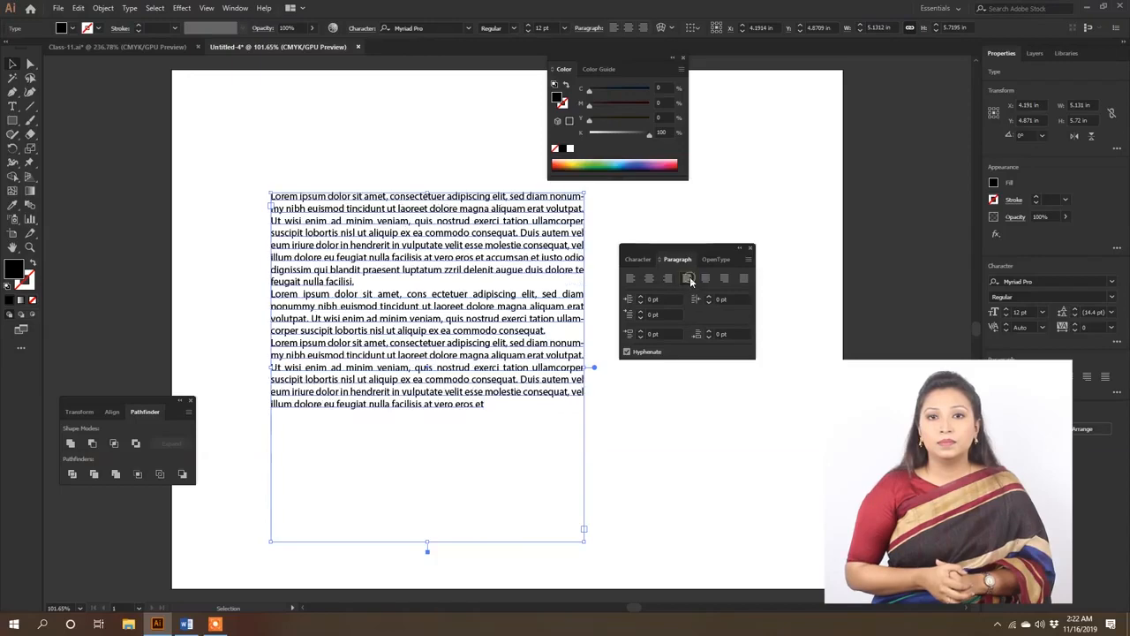
pyautogui.click(632, 280)
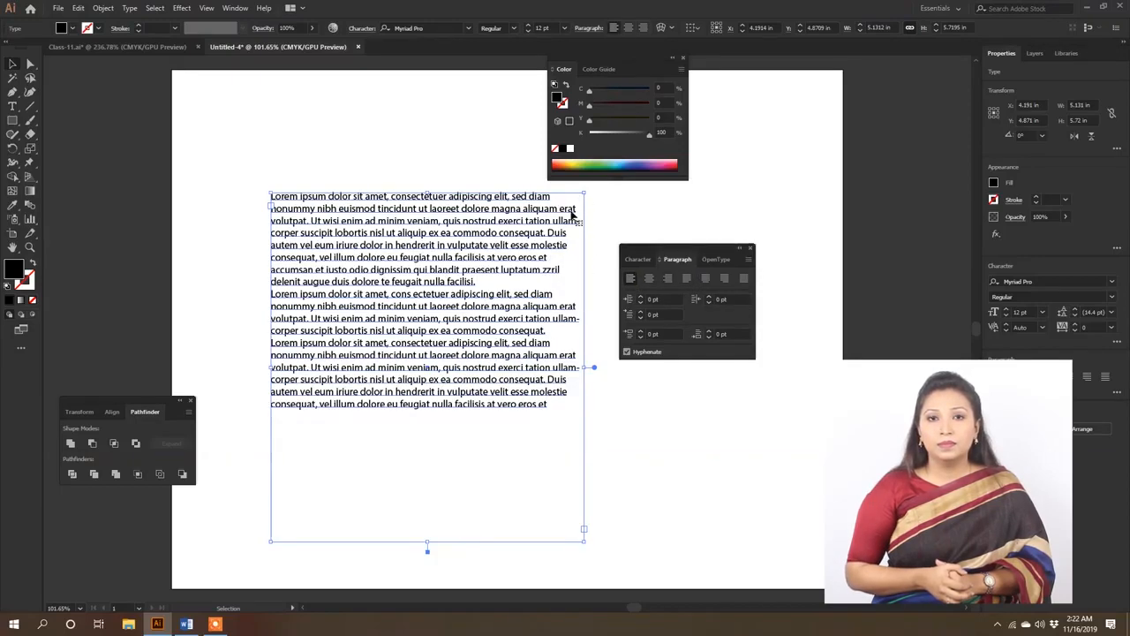
# - Try the justify options on the text frame, with last line left, centred, right and all lines, settling on last line aligned left
pyautogui.click(689, 279)
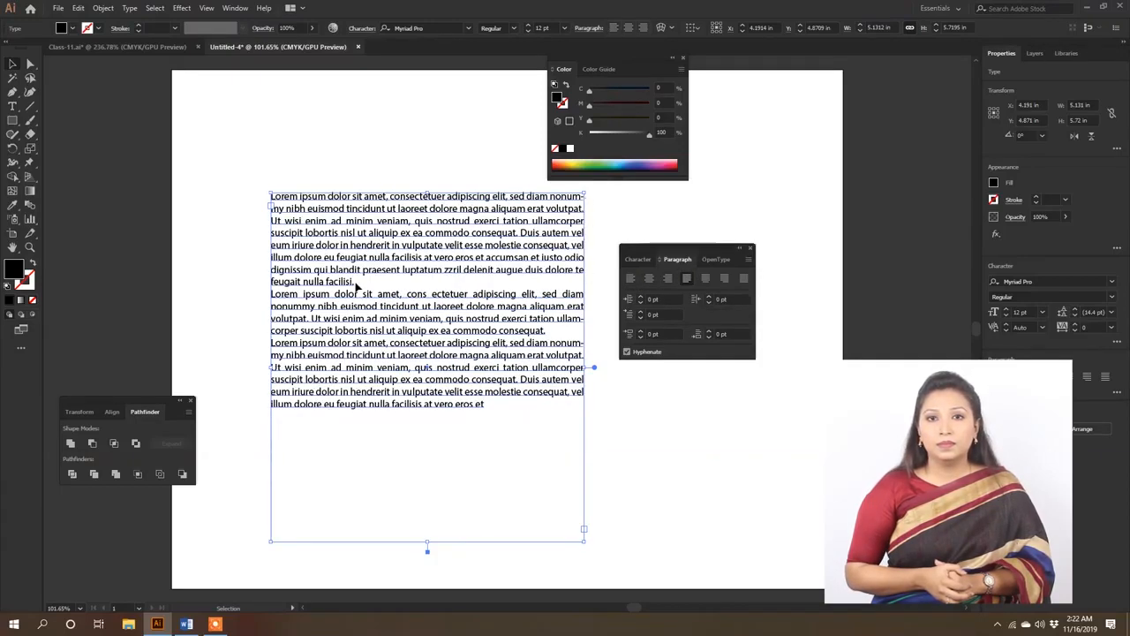
pyautogui.click(706, 279)
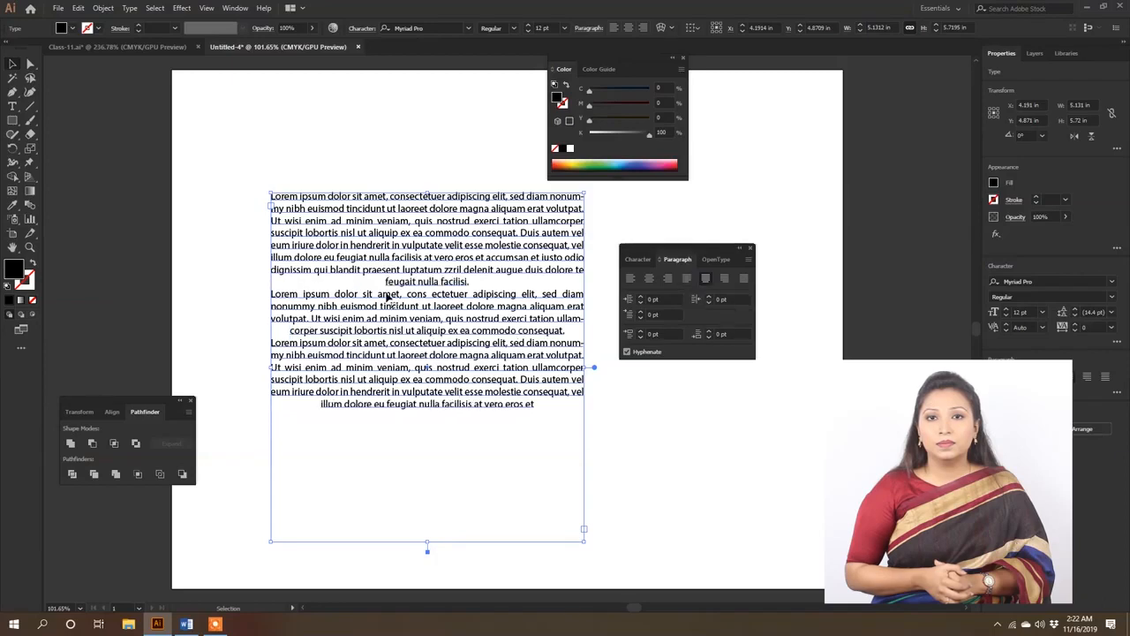
pyautogui.click(724, 279)
pyautogui.click(744, 279)
pyautogui.click(687, 279)
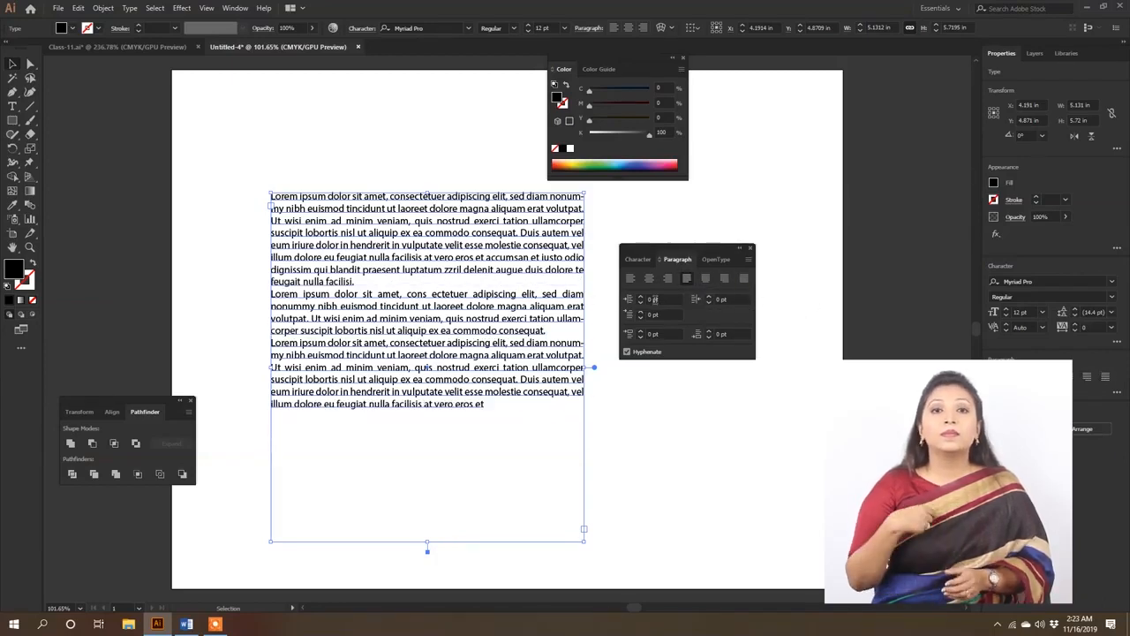
# - Set the text frame's left indent to 20 pt and right indent to 20 pt
pyautogui.click(671, 299)
pyautogui.write('20')
pyautogui.press('Return')
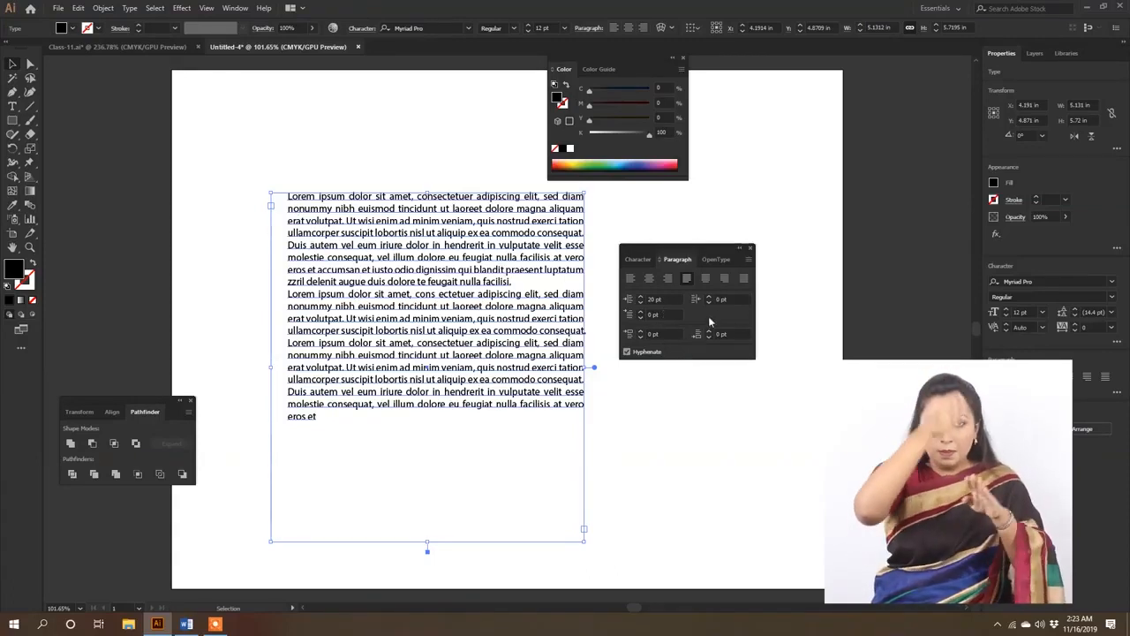
pyautogui.click(738, 299)
pyautogui.doubleClick(738, 299)
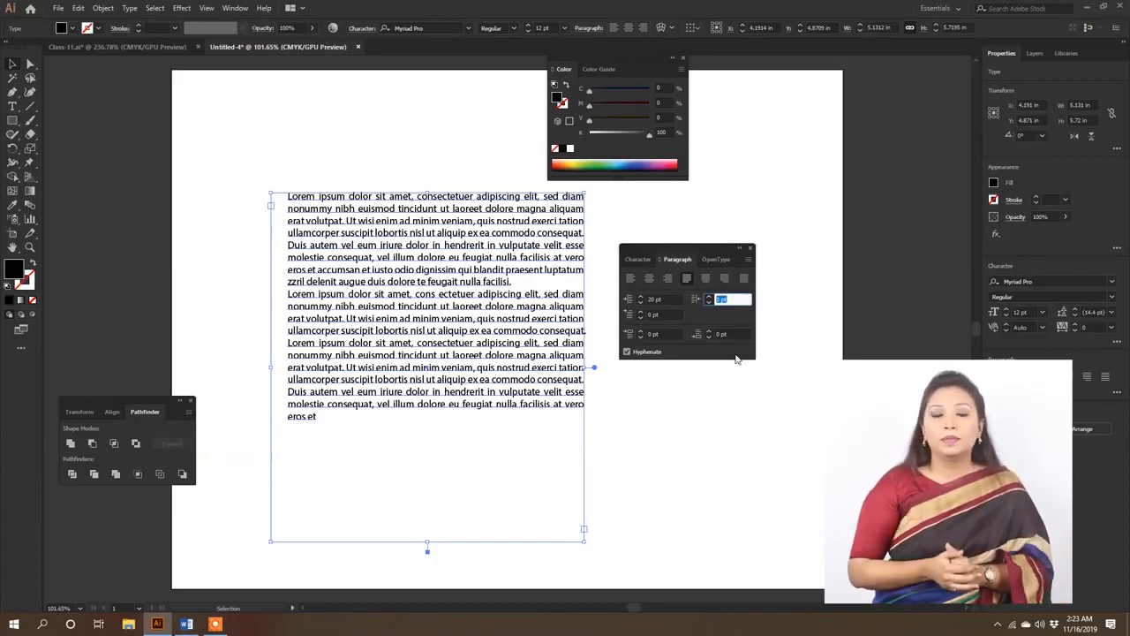
pyautogui.write('20')
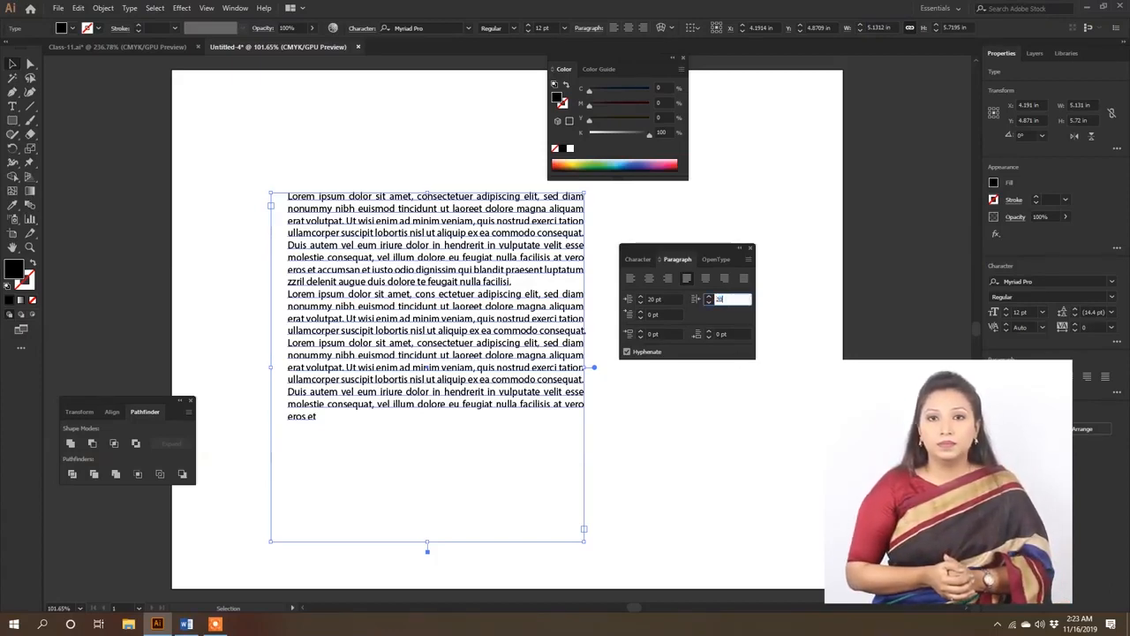
pyautogui.press('Return')
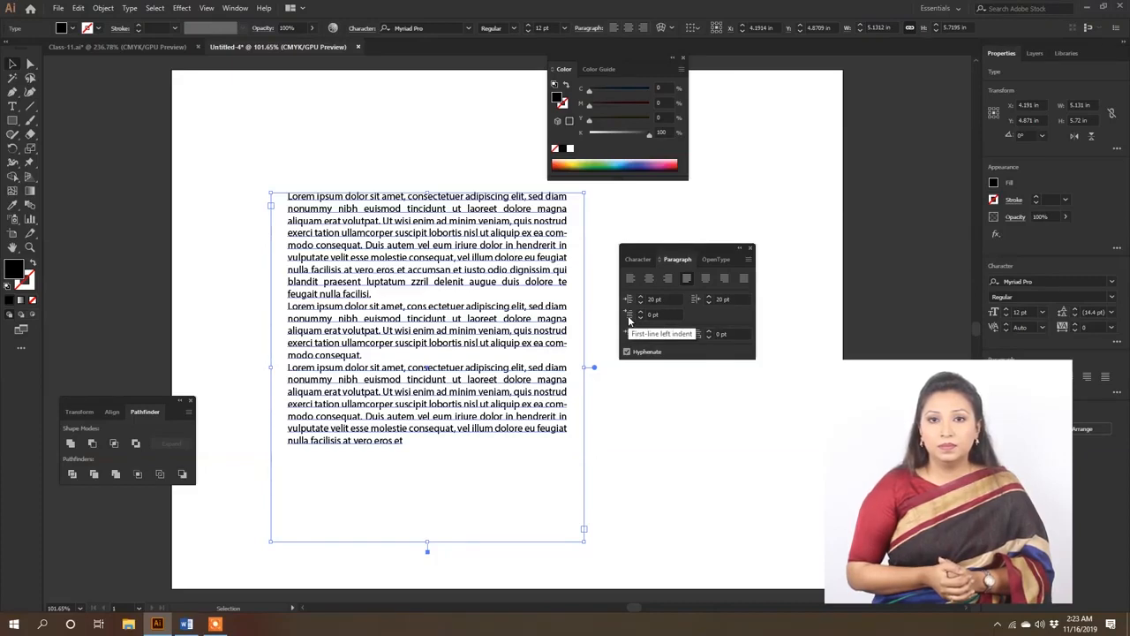
# - Set the first-line left indent of the frame's paragraphs to 30 pt
pyautogui.click(665, 313)
pyautogui.moveTo(669, 314); pyautogui.dragTo(648, 314)
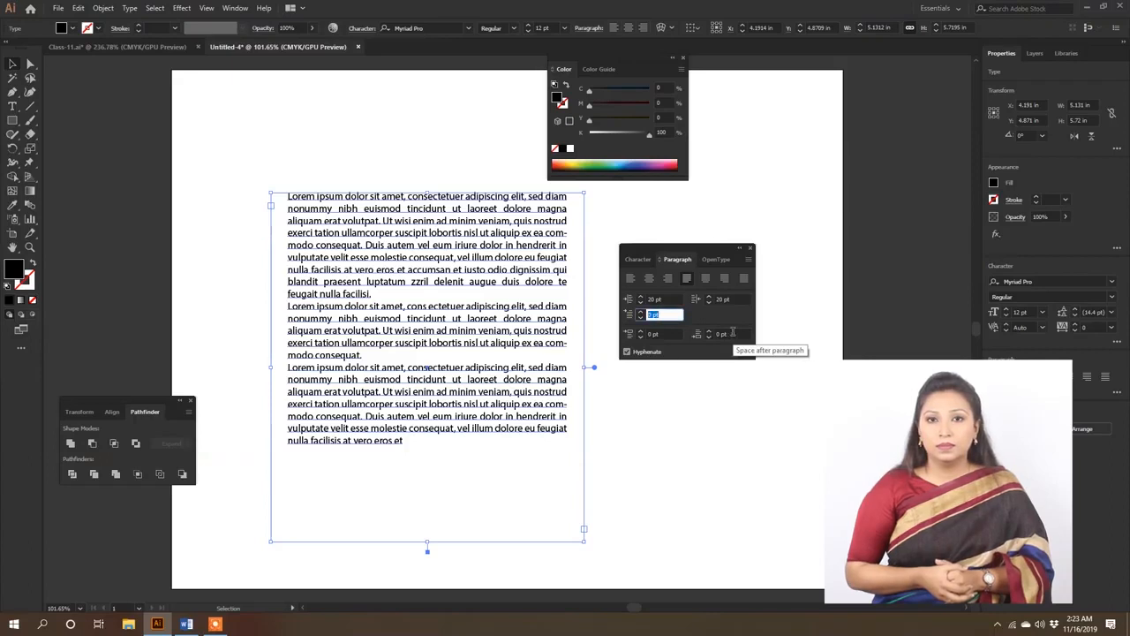
pyautogui.write('30')
pyautogui.press('Return')
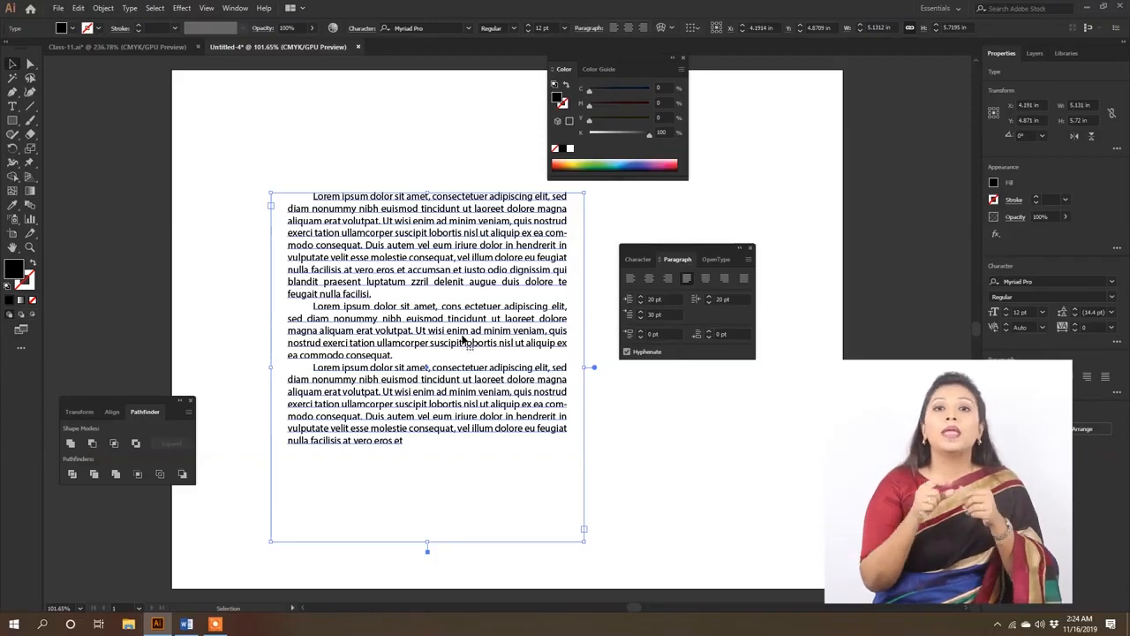
# - Try a space before paragraph of 15 pt on the text frame and reset it to 0 pt
pyautogui.click(674, 335)
pyautogui.doubleClick(674, 334)
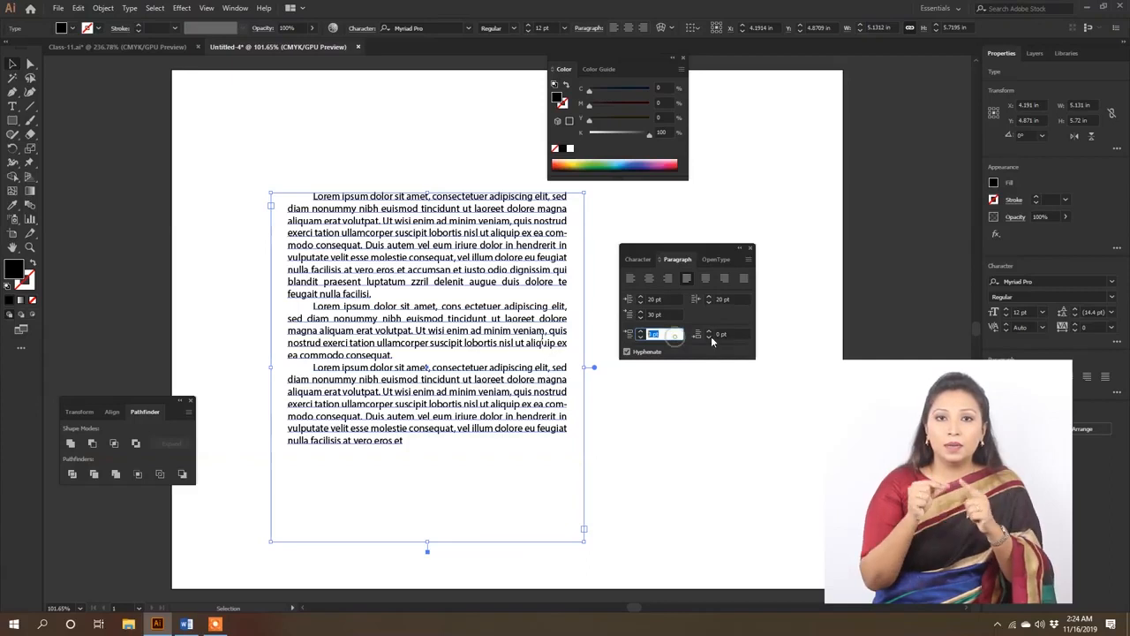
pyautogui.write('15')
pyautogui.press('Return')
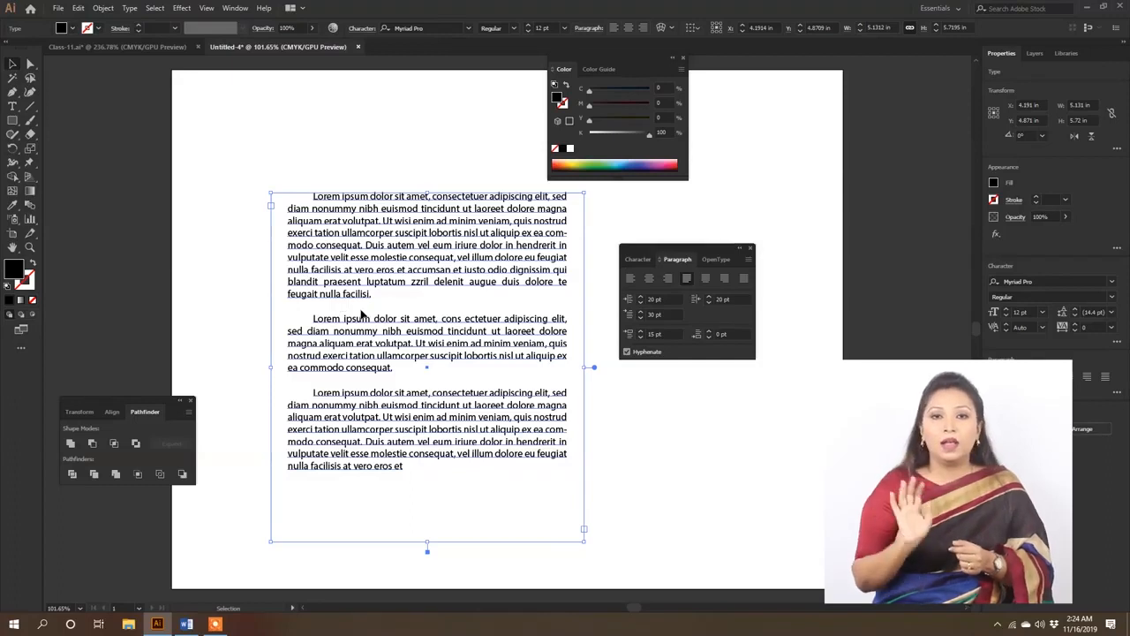
pyautogui.doubleClick(658, 334)
pyautogui.write('0')
pyautogui.press('Return')
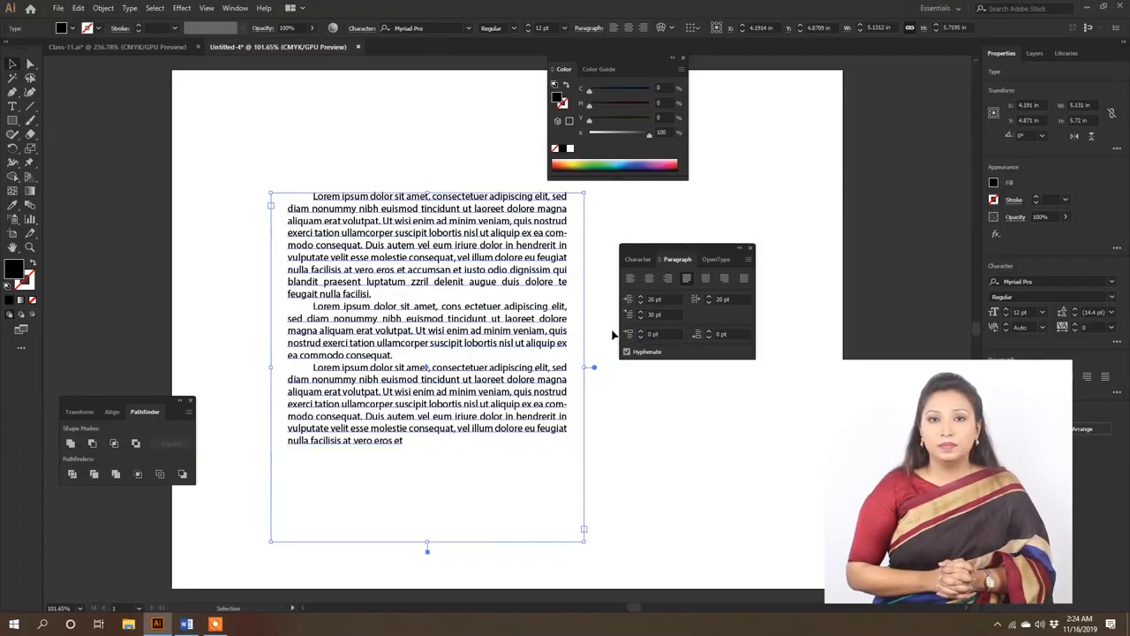
# - Set the text frame's space after paragraph to 15 pt and its space before paragraph to 5 pt
pyautogui.doubleClick(736, 333)
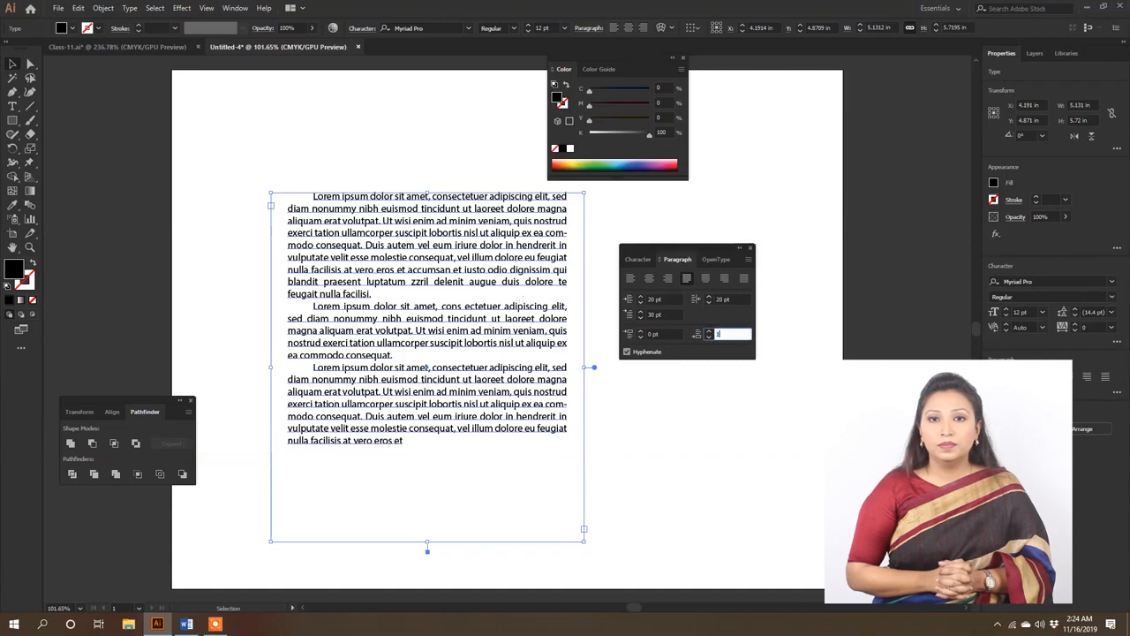
pyautogui.press('Return')
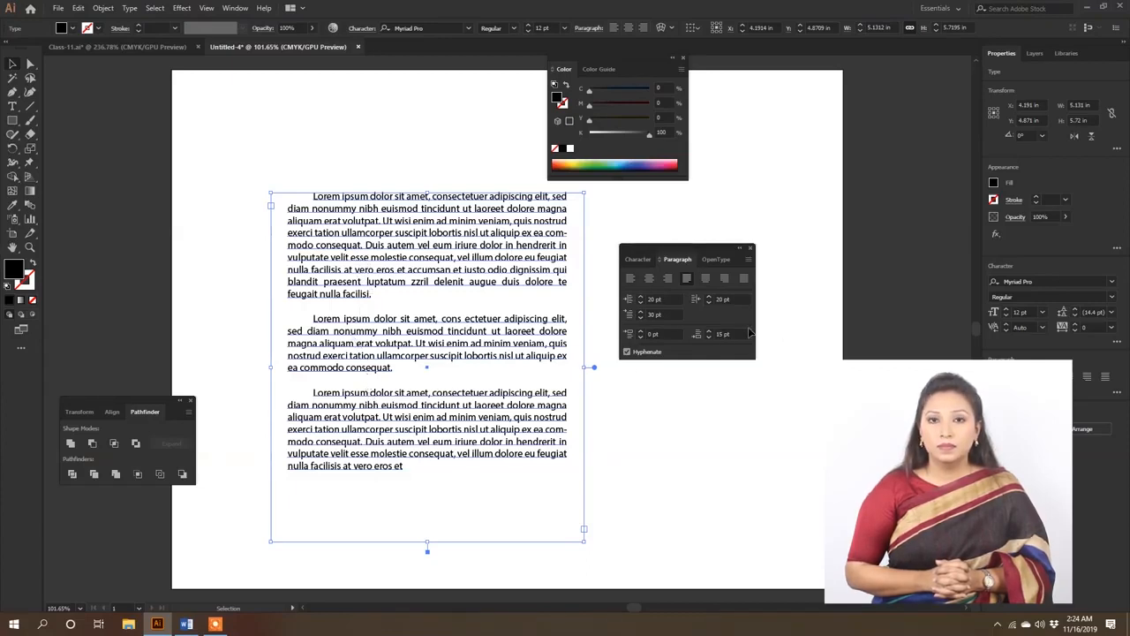
pyautogui.click(655, 335)
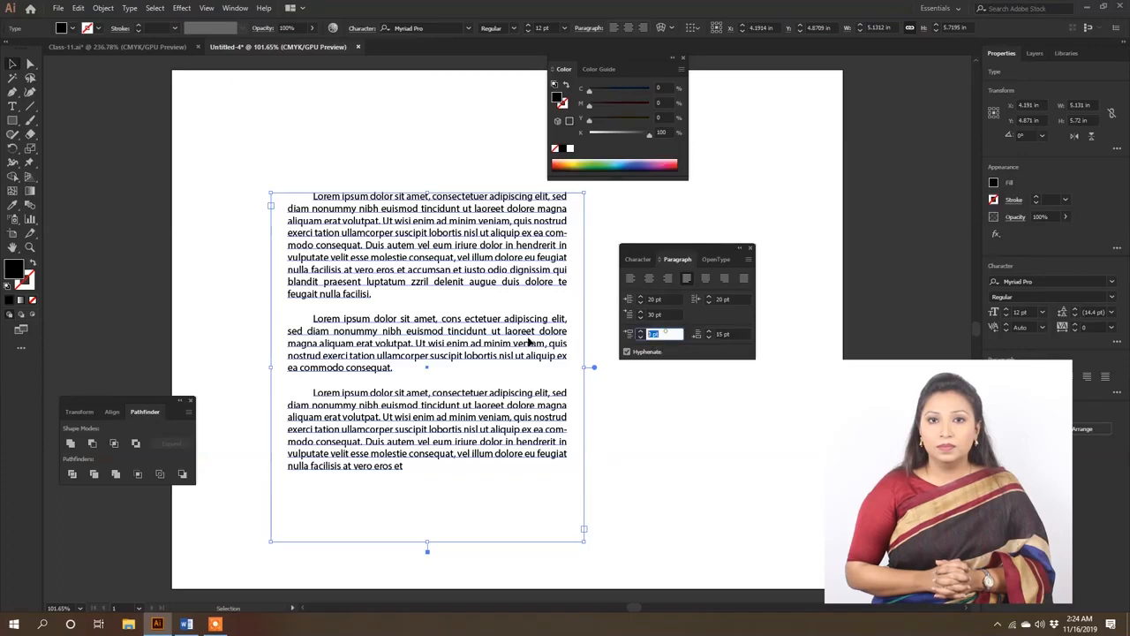
pyautogui.write('5')
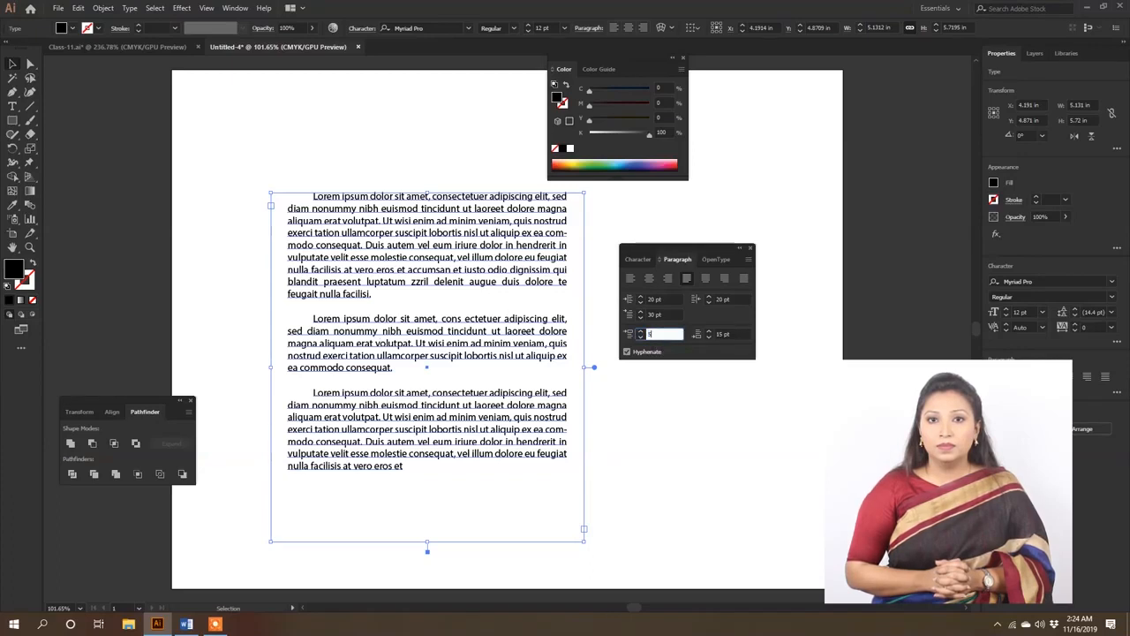
pyautogui.press('Return')
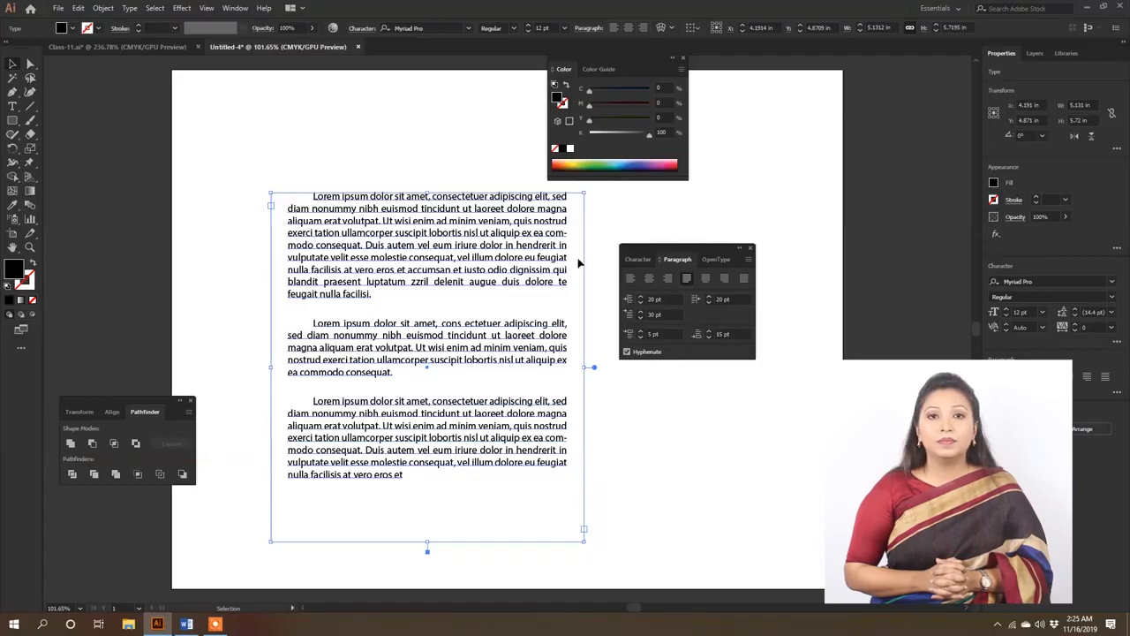
# - Select the hyphenated word "commodo" in the first paragraph and turn off hyphenation for that paragraph
pyautogui.scroll(3, 482, 228)
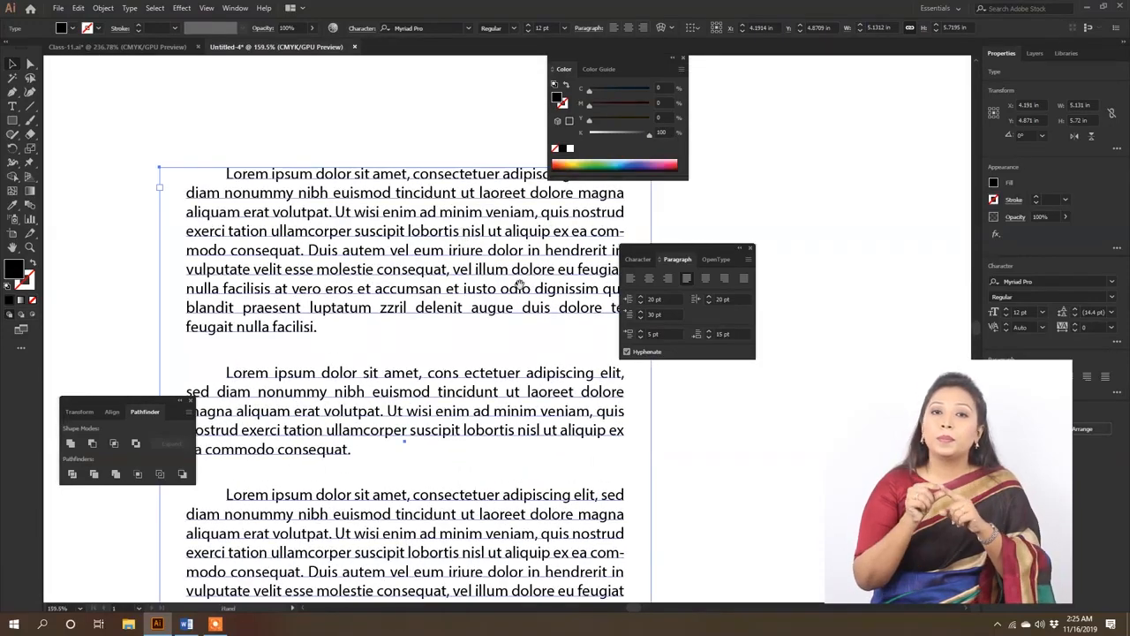
pyautogui.doubleClick(558, 233)
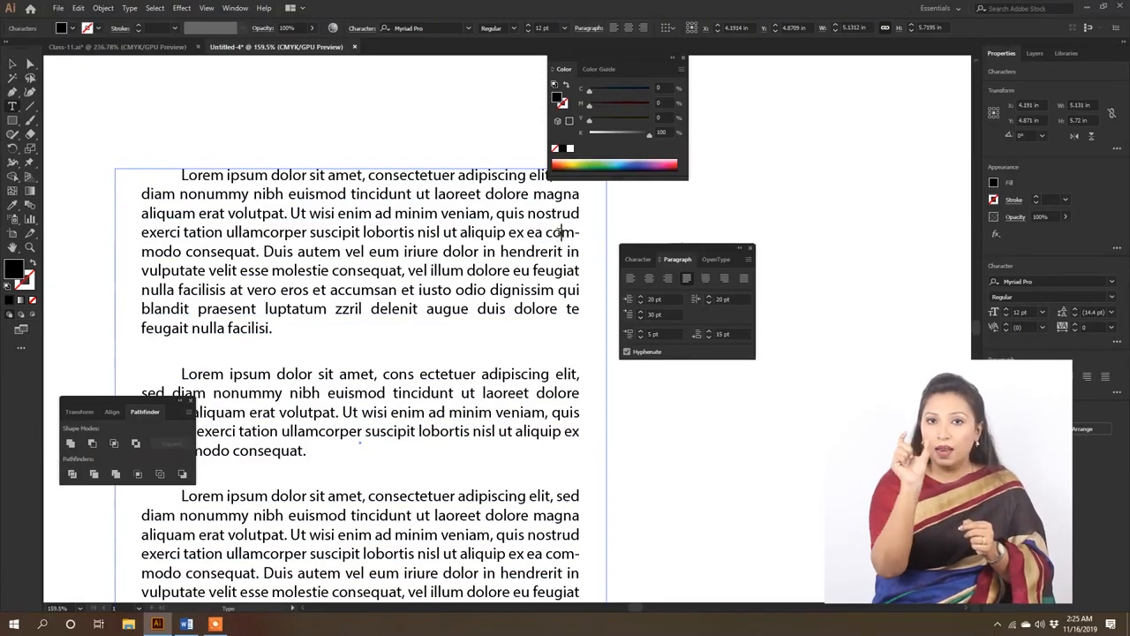
pyautogui.doubleClick(561, 233)
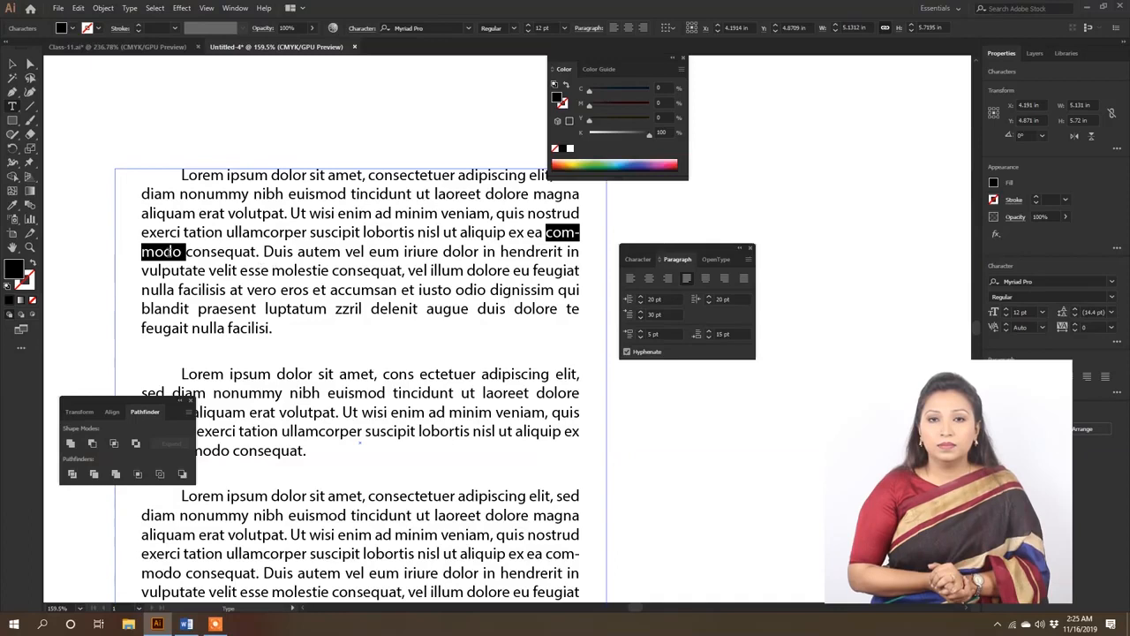
pyautogui.click(627, 352)
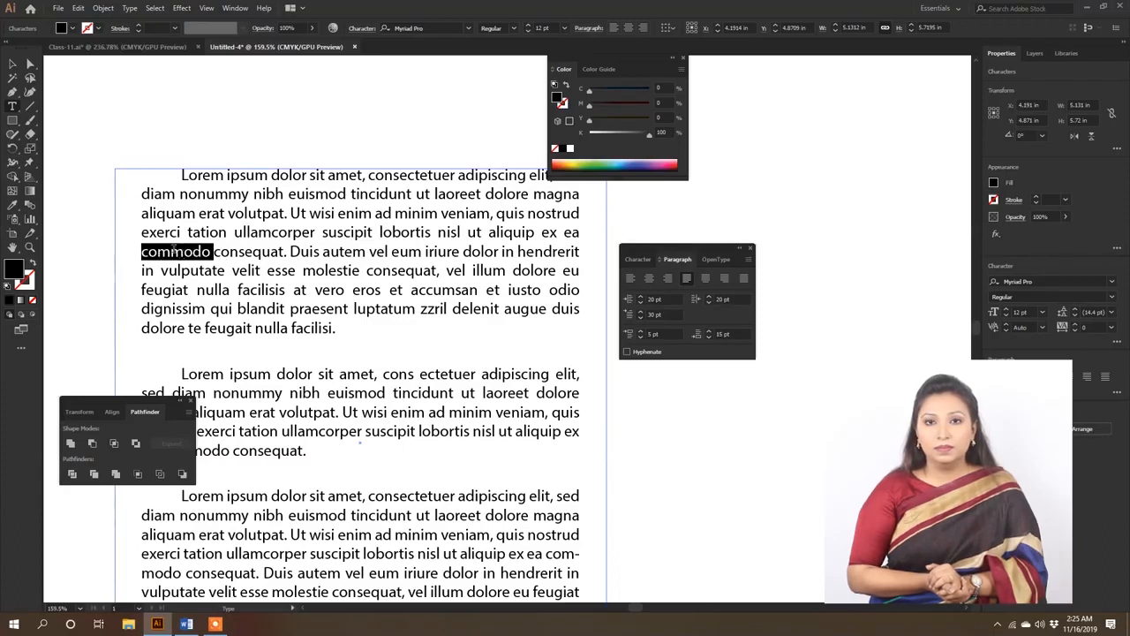
pyautogui.press('Escape')
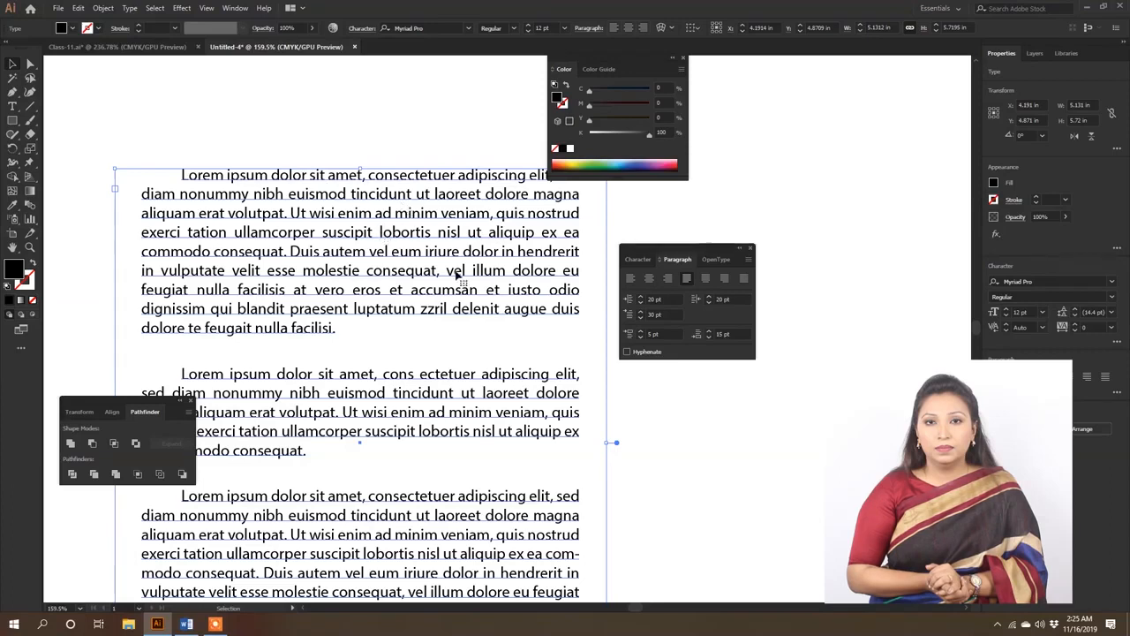
# - Toggle hyphenation on and off for the whole text frame to compare the line breaks, leaving it off
pyautogui.click(628, 353)
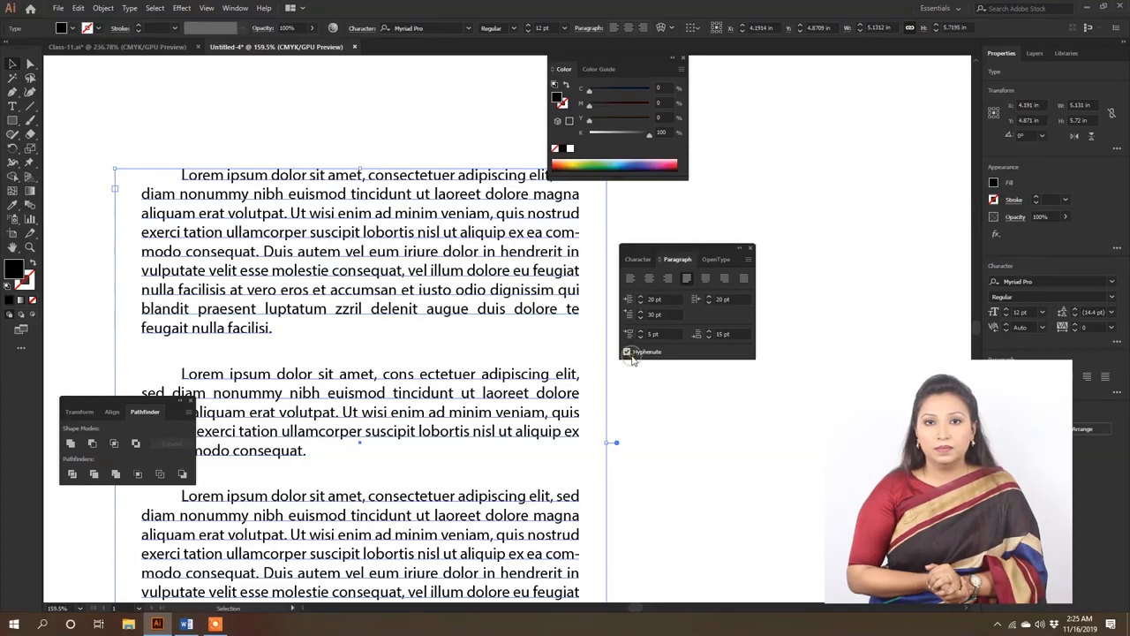
pyautogui.click(630, 354)
pyautogui.click(631, 354)
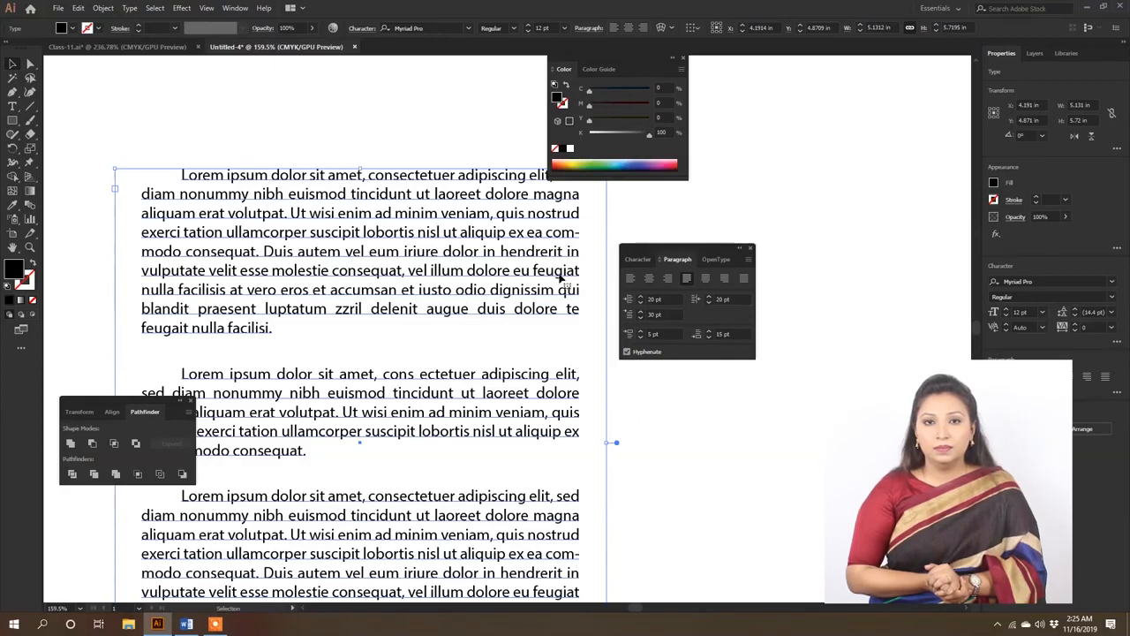
pyautogui.scroll(-2, 528, 434)
pyautogui.scroll(2, 528, 424)
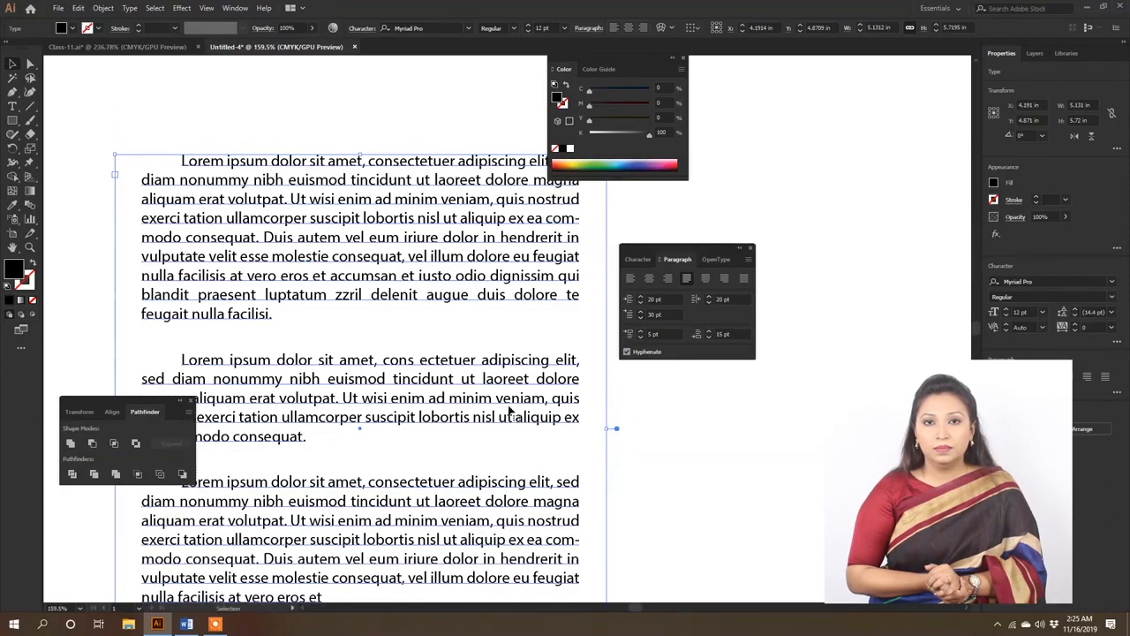
pyautogui.click(629, 352)
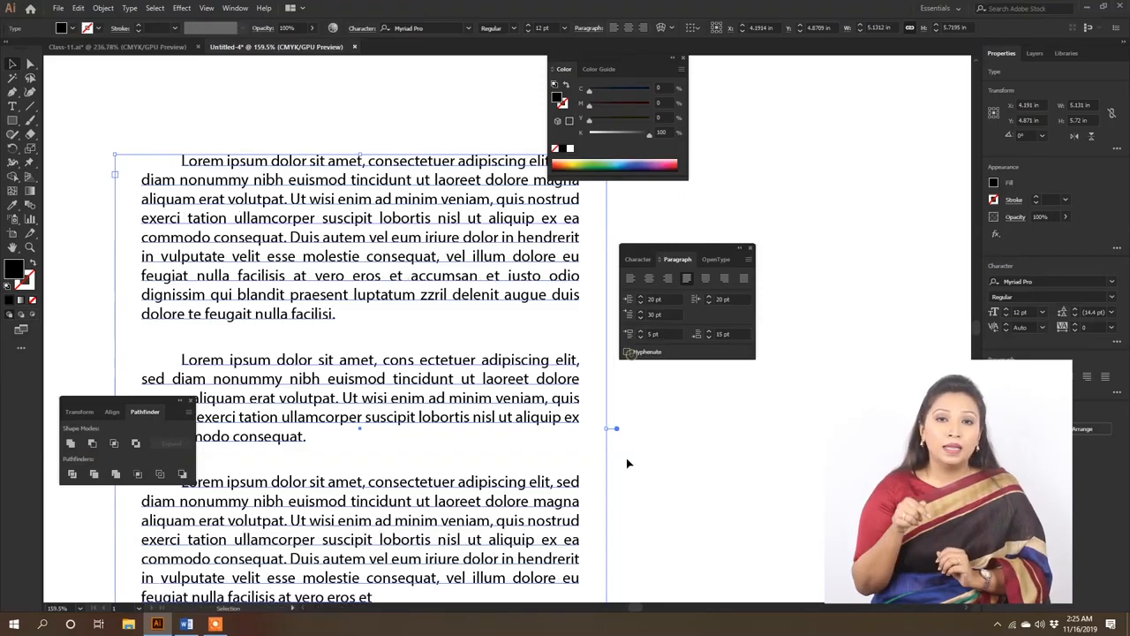